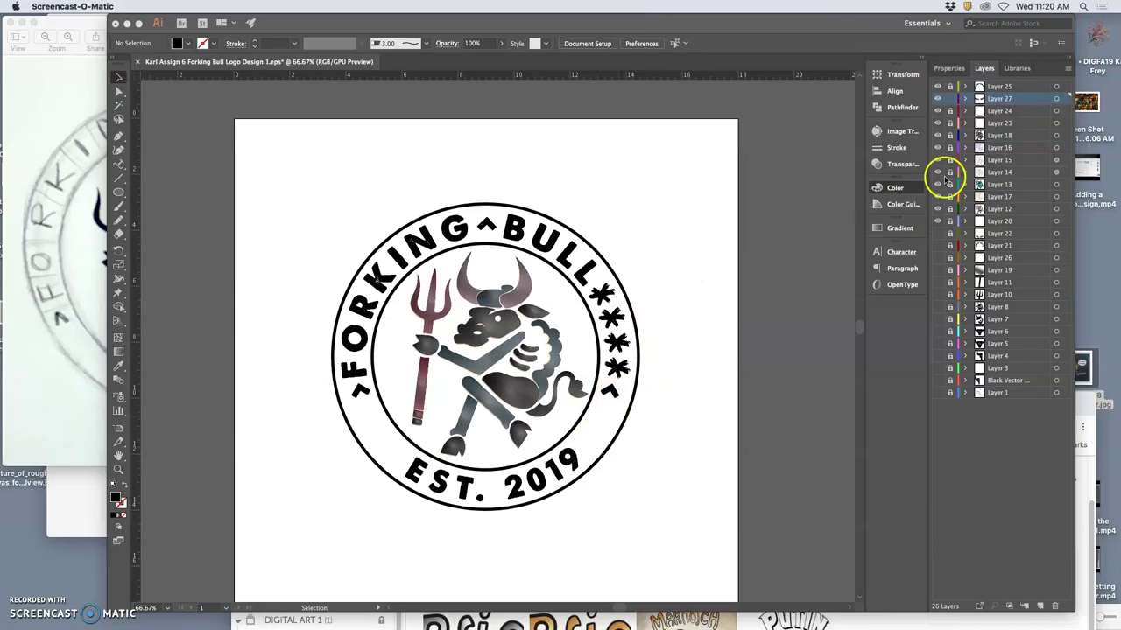
Target the circle, ring-lettering and asterisk artwork on Layers 23–27 and copy it.
{"action": "left_click", "coordinate": [951, 111]}
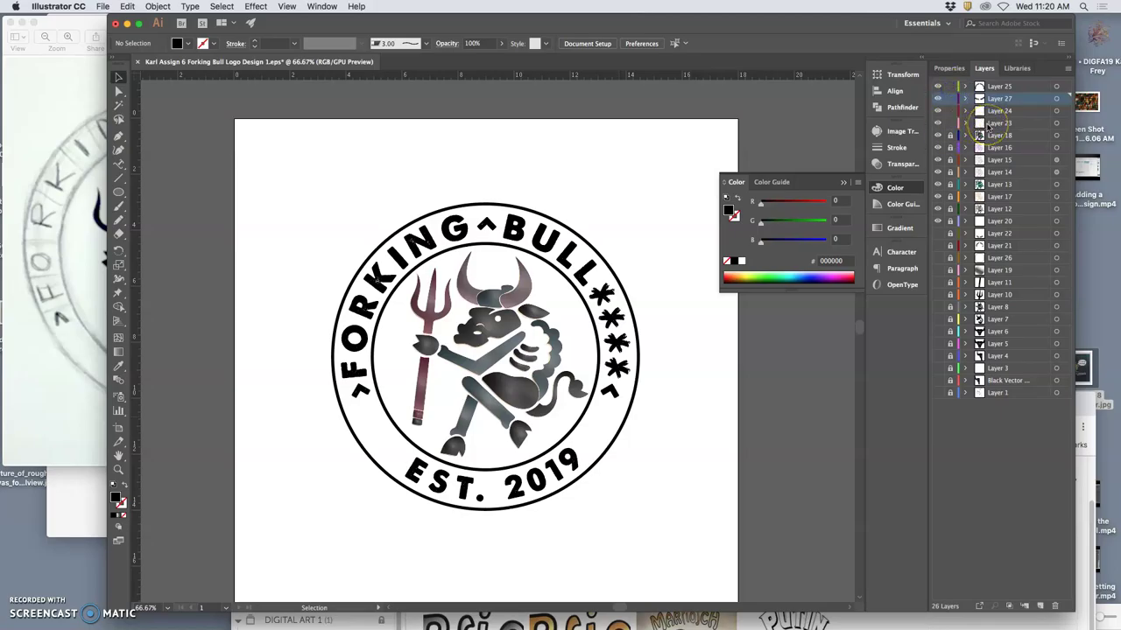
{"action": "left_click", "coordinate": [988, 125]}
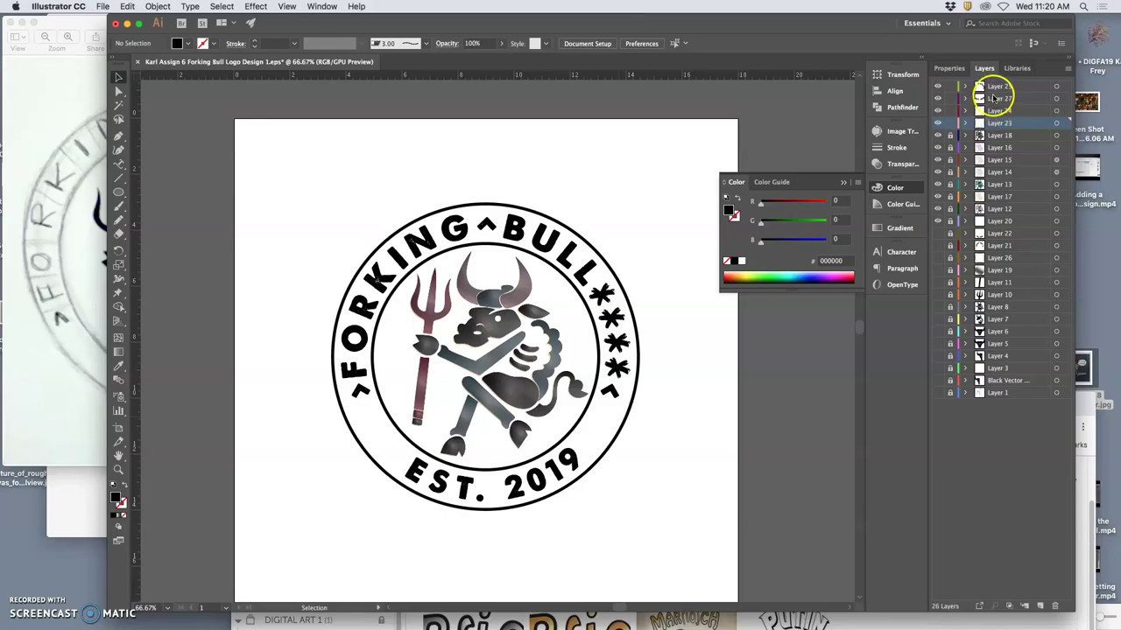
{"action": "left_click", "coordinate": [1055, 125]}
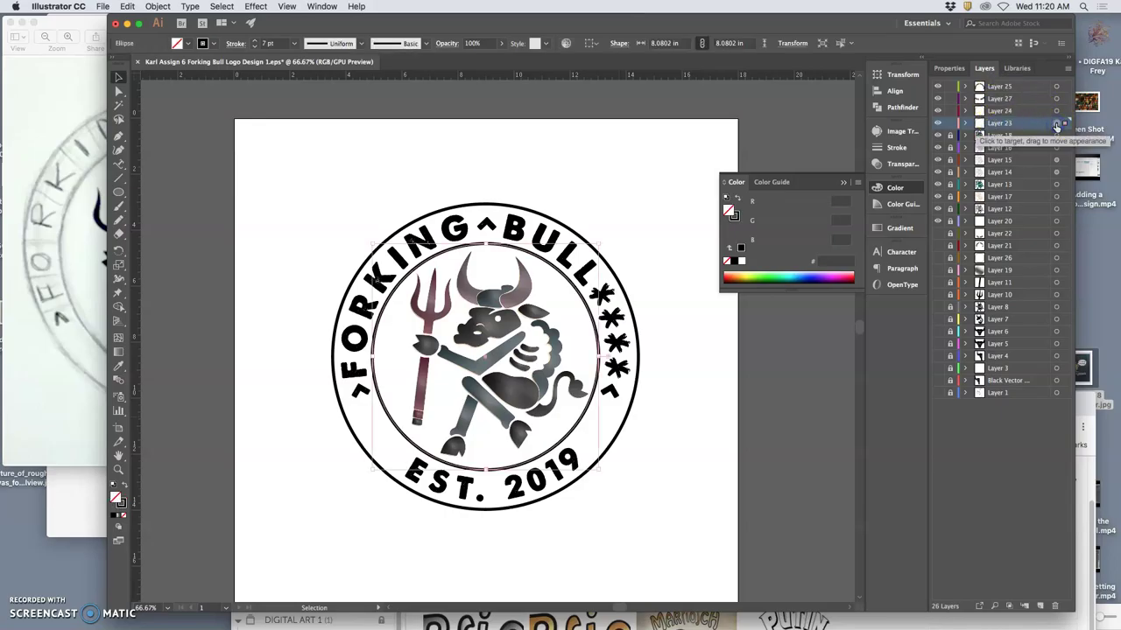
{"action": "left_click", "coordinate": [1055, 125]}
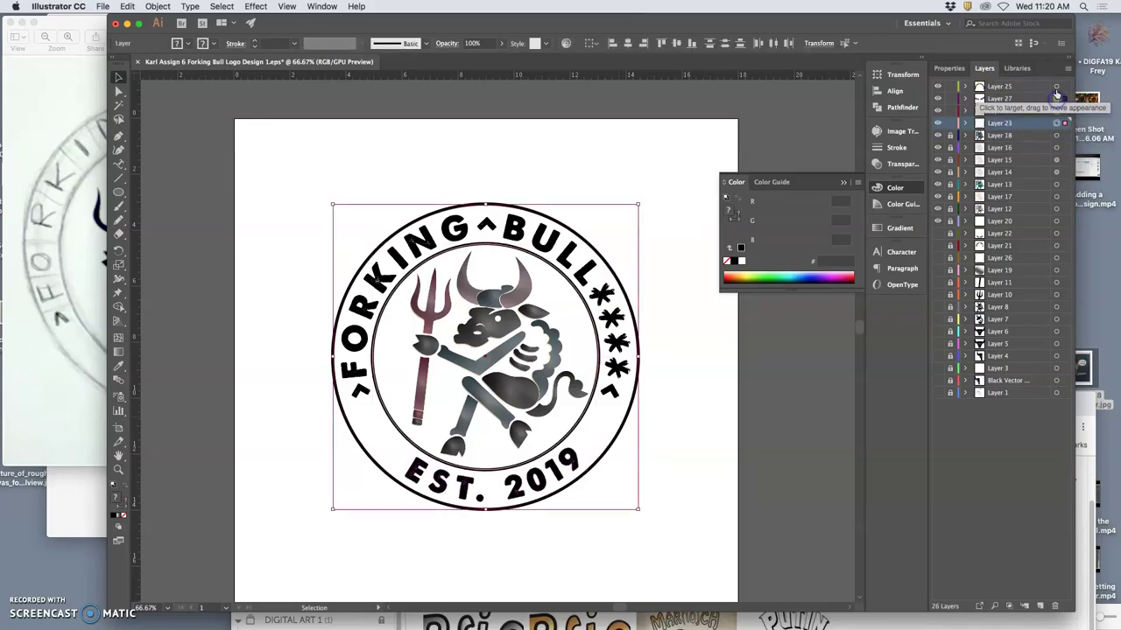
{"action": "left_click", "coordinate": [1056, 87], "text": "shift"}
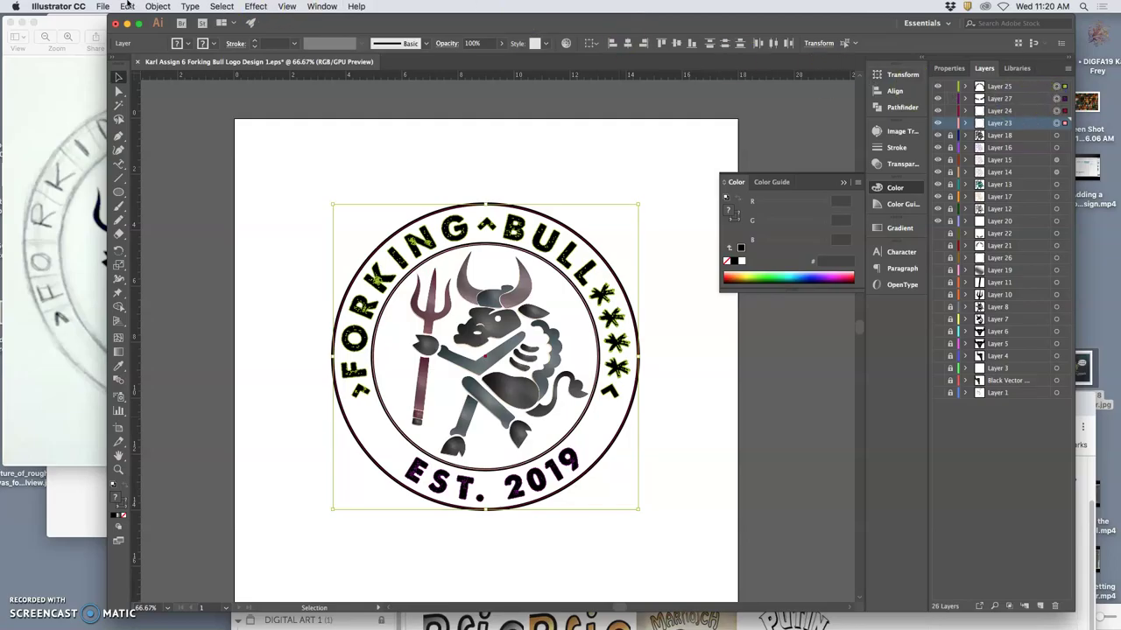
{"action": "left_click", "coordinate": [128, 5]}
{"action": "left_click", "coordinate": [136, 60]}
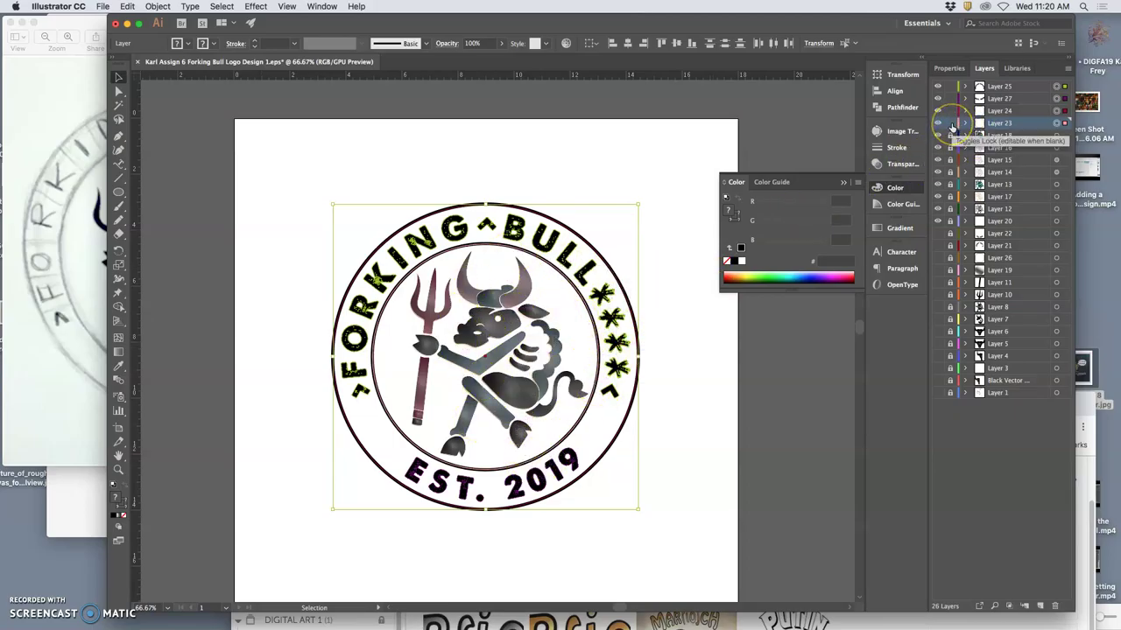
Lock and hide the original ring layers, then paste the ring artwork in place on new Layer 28.
{"action": "left_click_drag", "start_coordinate": [950, 123], "coordinate": [935, 104]}
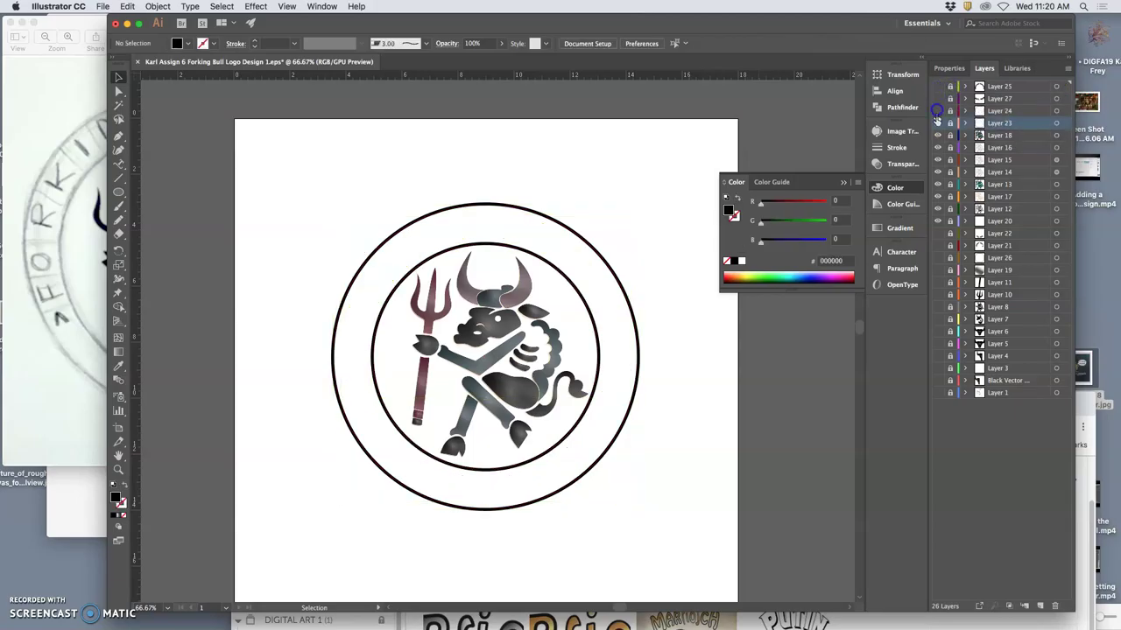
{"action": "left_click", "coordinate": [999, 87]}
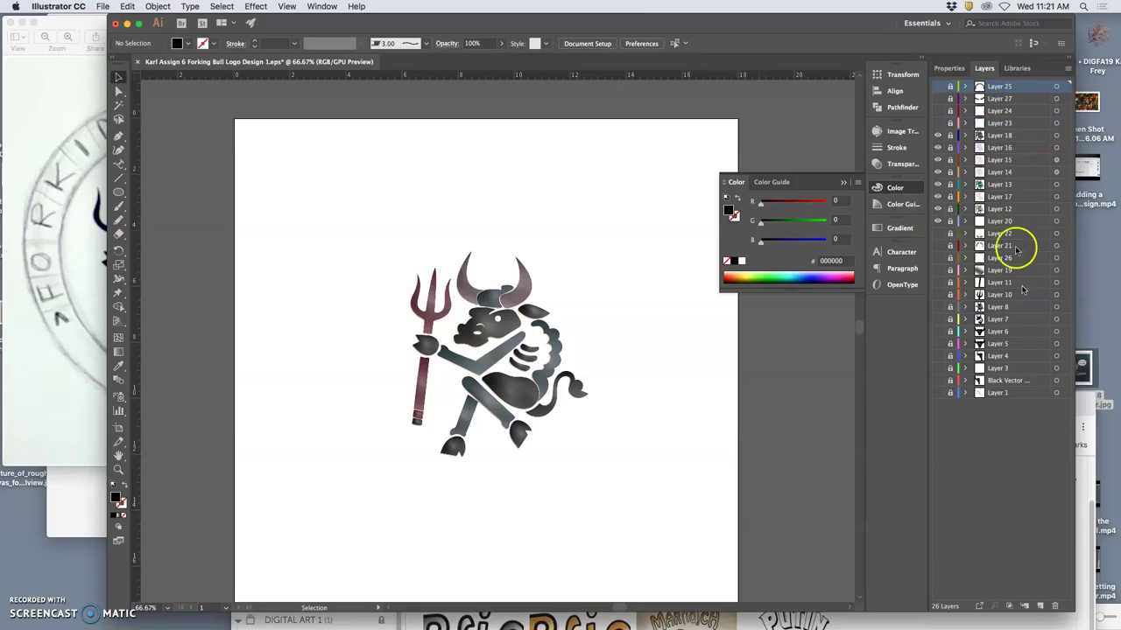
{"action": "left_click", "coordinate": [1040, 606]}
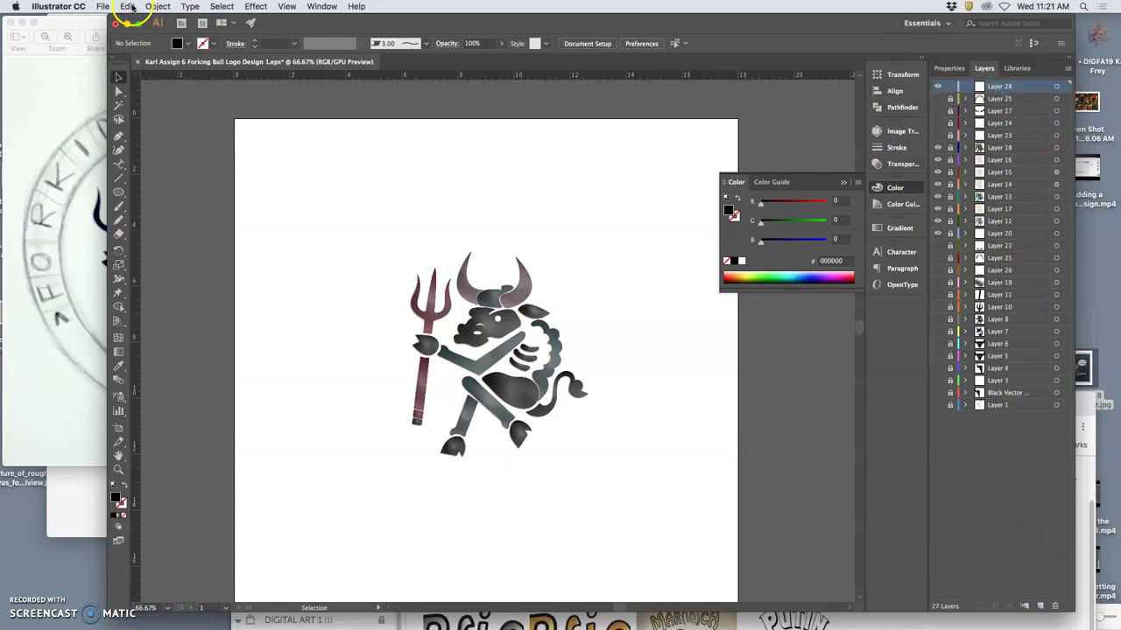
{"action": "left_click", "coordinate": [128, 6]}
{"action": "left_click", "coordinate": [145, 102]}
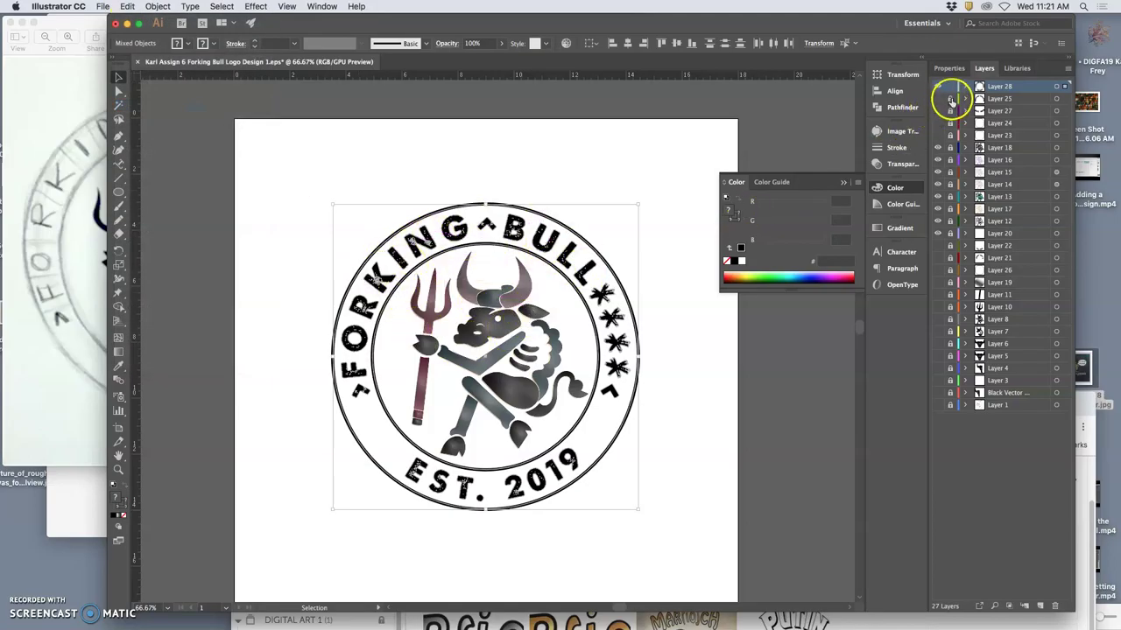
{"action": "left_click", "coordinate": [674, 244]}
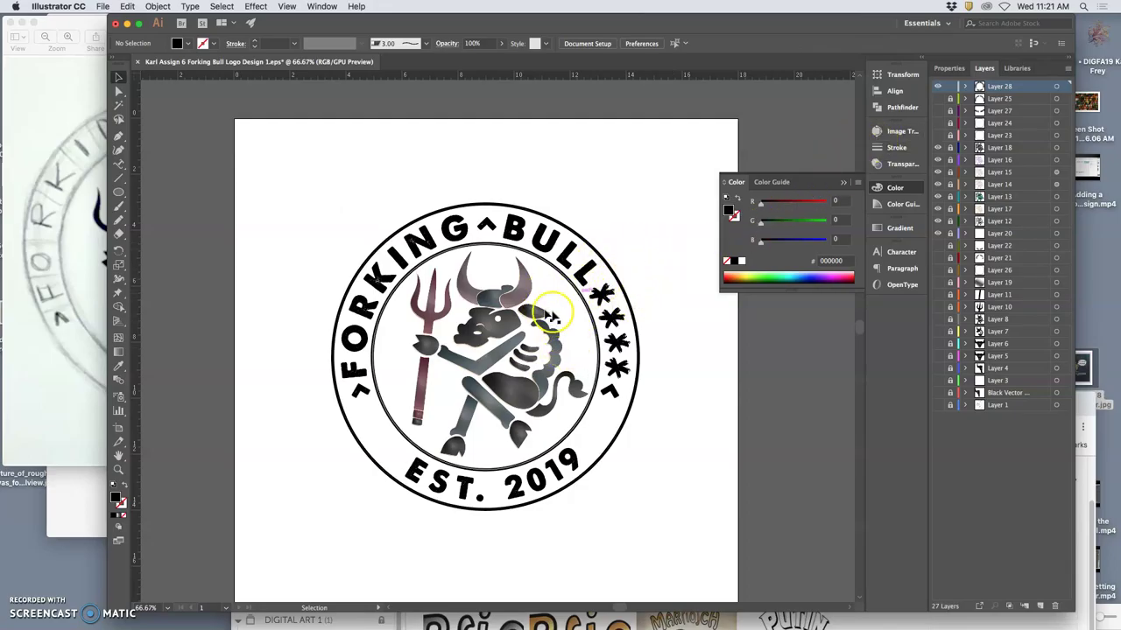
Zoom in and try picking out an asterisk with Direct Selection, undoing the accidental move.
{"action": "scroll", "coordinate": [574, 411], "scroll_direction": "up", "scroll_amount": 1}
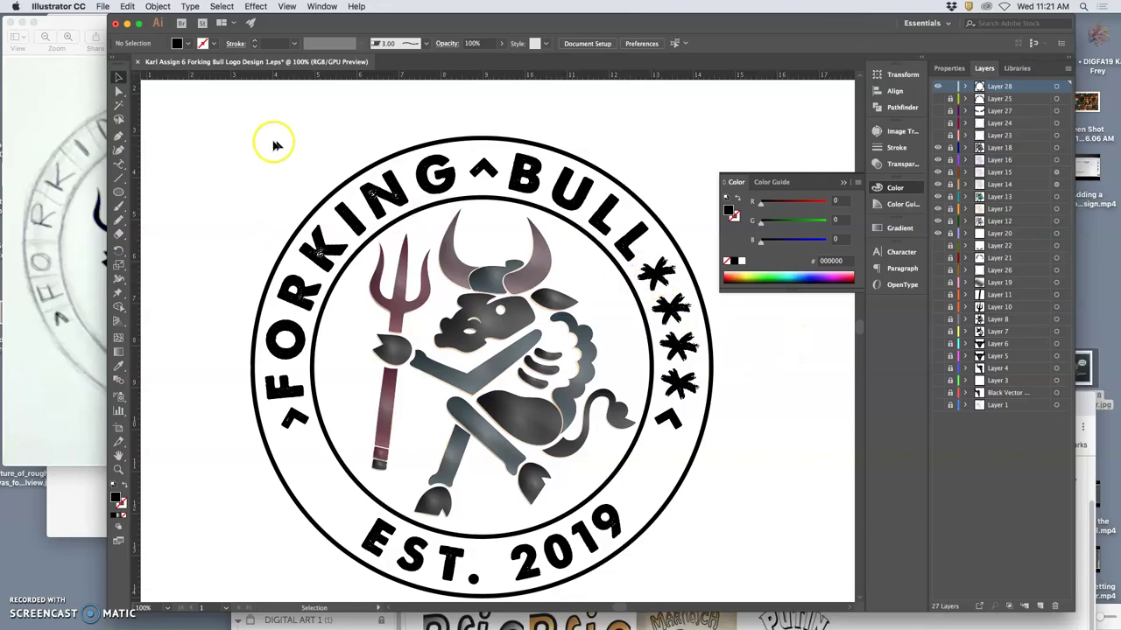
{"action": "left_click", "coordinate": [120, 90]}
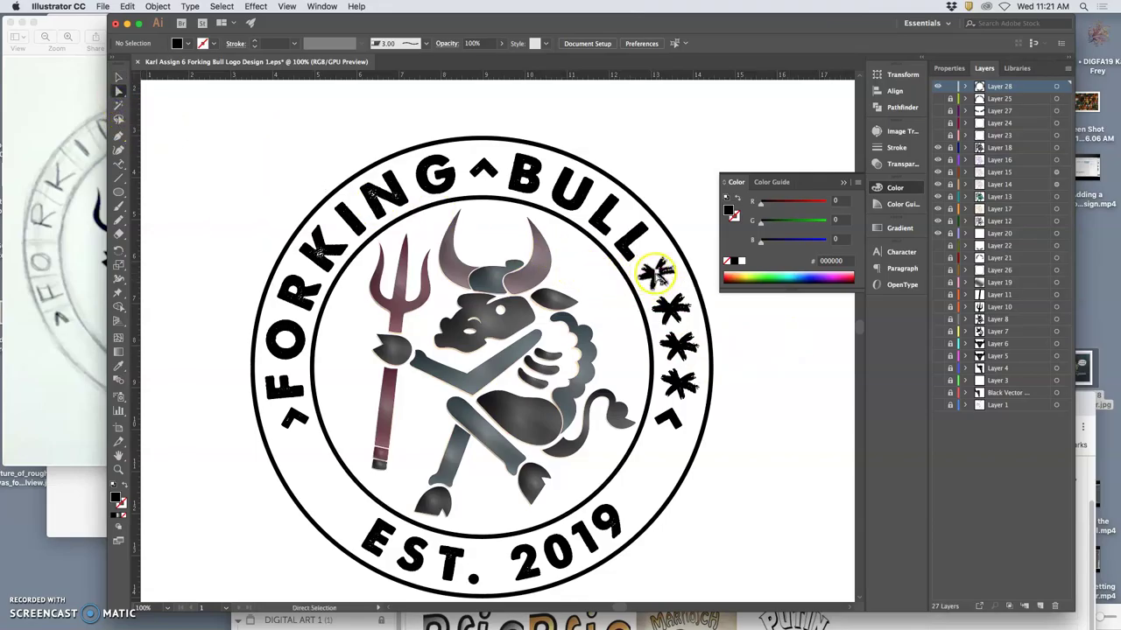
{"action": "left_click_drag", "start_coordinate": [654, 274], "coordinate": [675, 318]}
{"action": "key", "text": "super+z"}
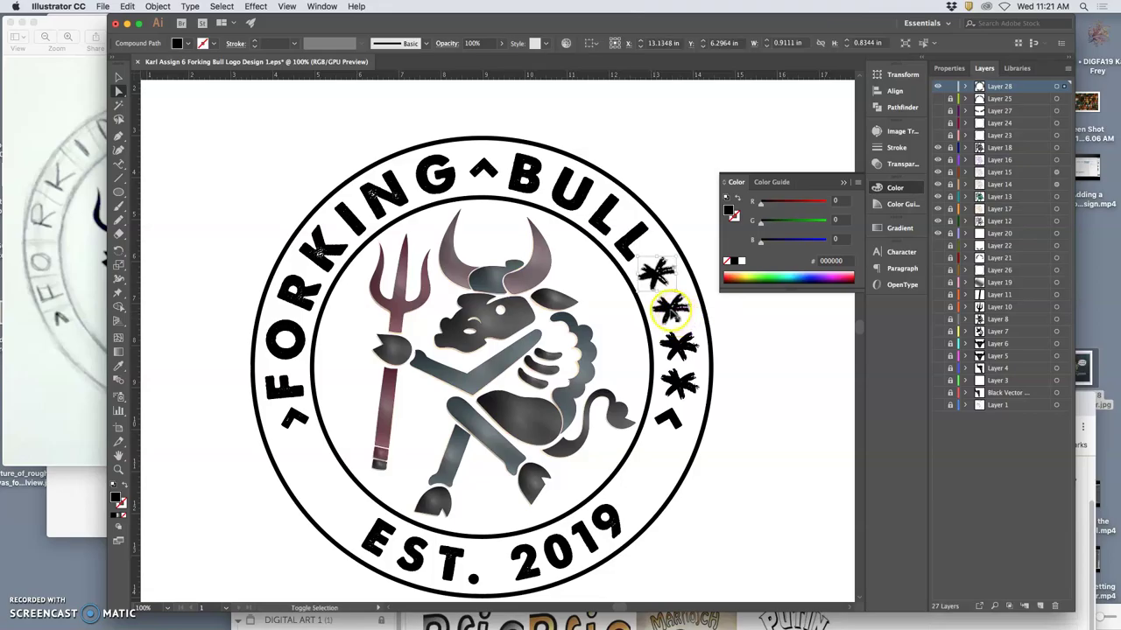
{"action": "left_click", "coordinate": [691, 307]}
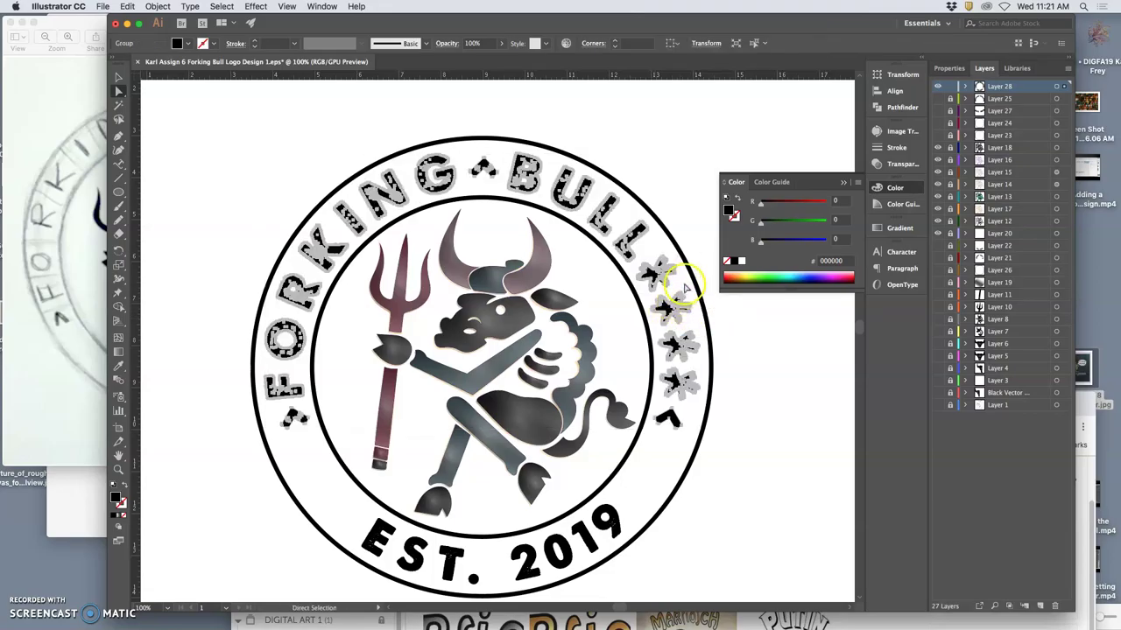
{"action": "left_click", "coordinate": [476, 220]}
Lasso the four asterisks beside BULL to select them.
{"action": "left_click", "coordinate": [119, 118]}
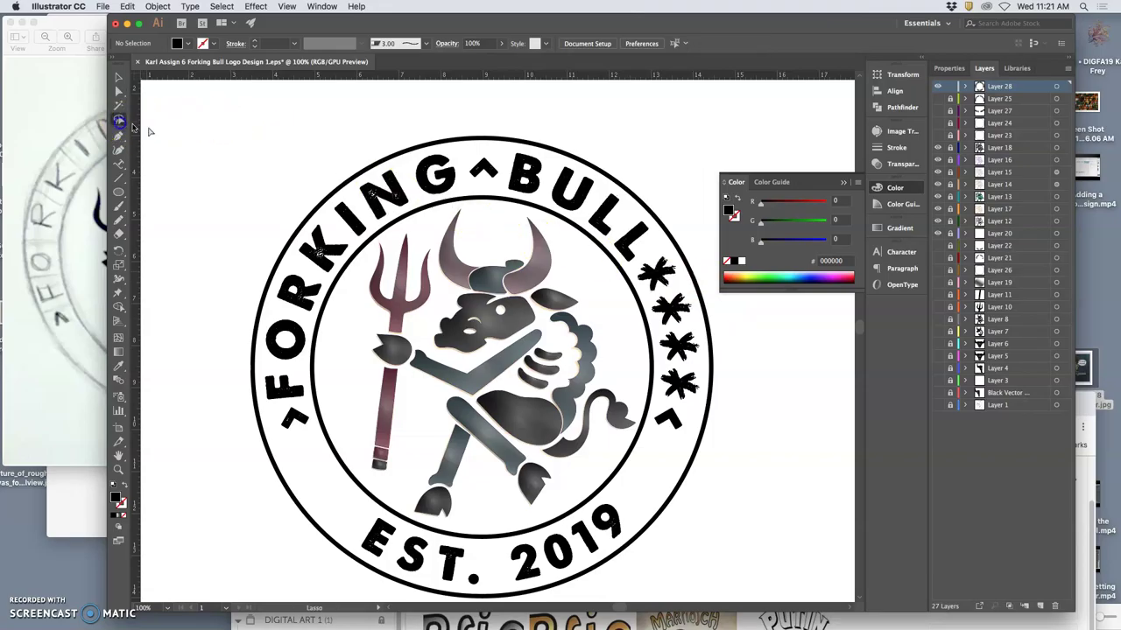
{"action": "left_click_drag", "start_coordinate": [629, 265], "coordinate": [641, 260]}
{"action": "left_click_drag", "start_coordinate": [656, 366], "coordinate": [663, 357]}
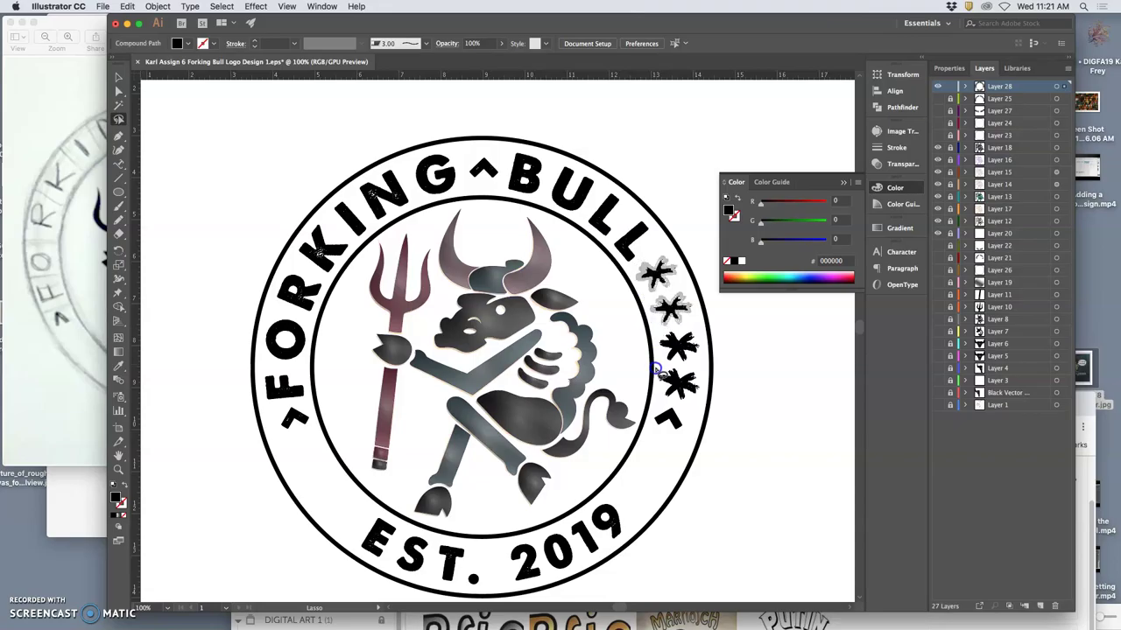
{"action": "left_click", "coordinate": [664, 354]}
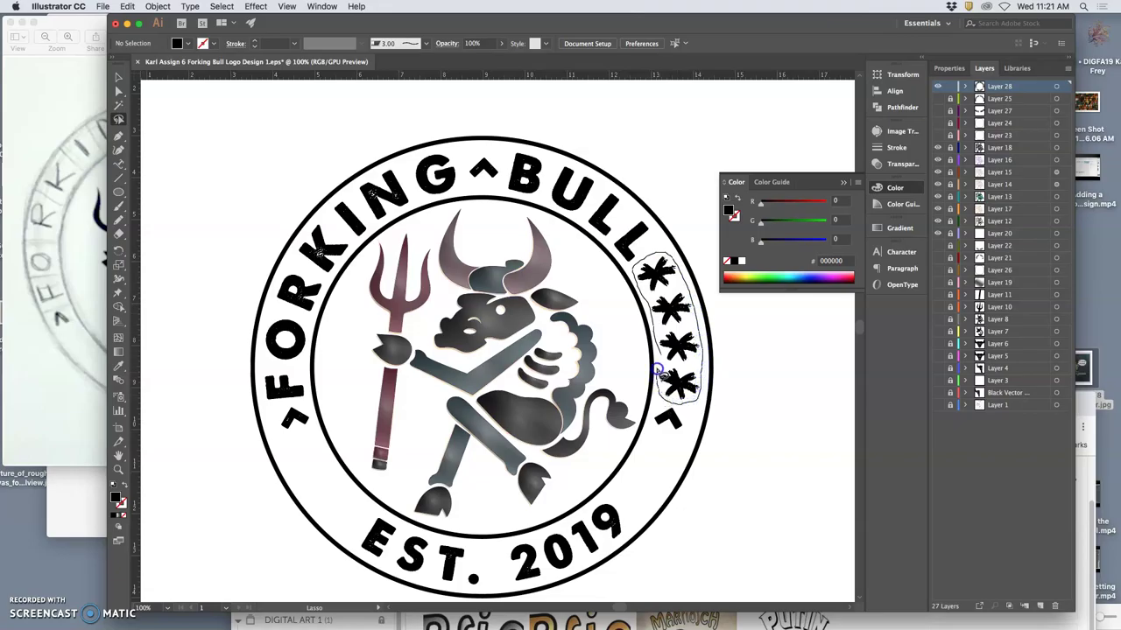
{"action": "left_click_drag", "start_coordinate": [658, 352], "coordinate": [652, 360]}
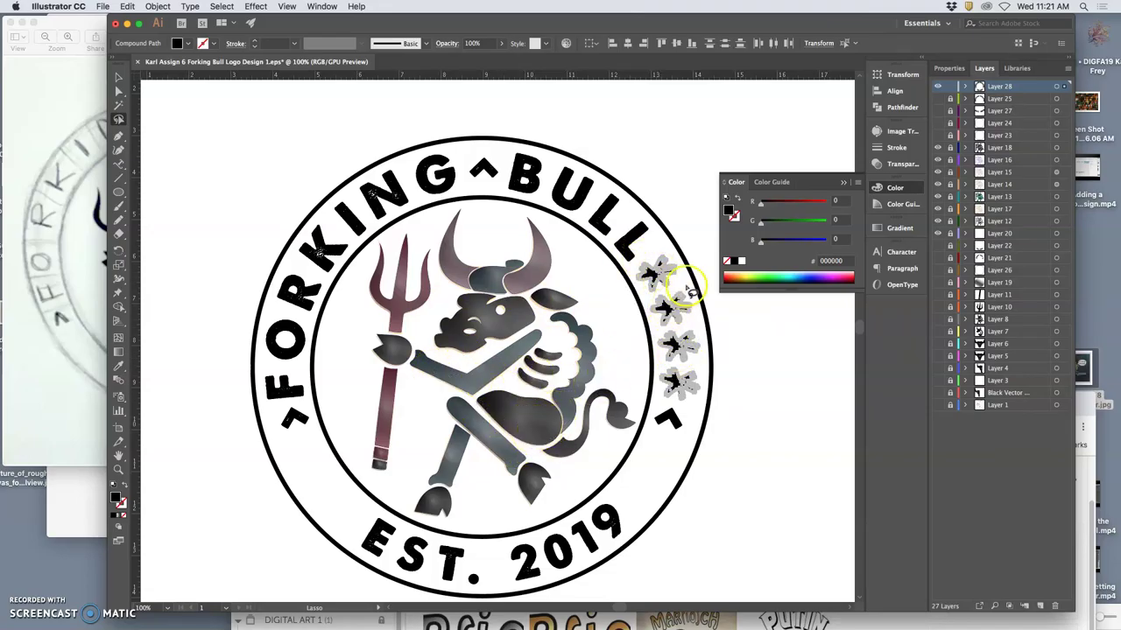
Try magenta swatches on the asterisks, then open the fill Color Picker.
{"action": "left_click", "coordinate": [840, 279]}
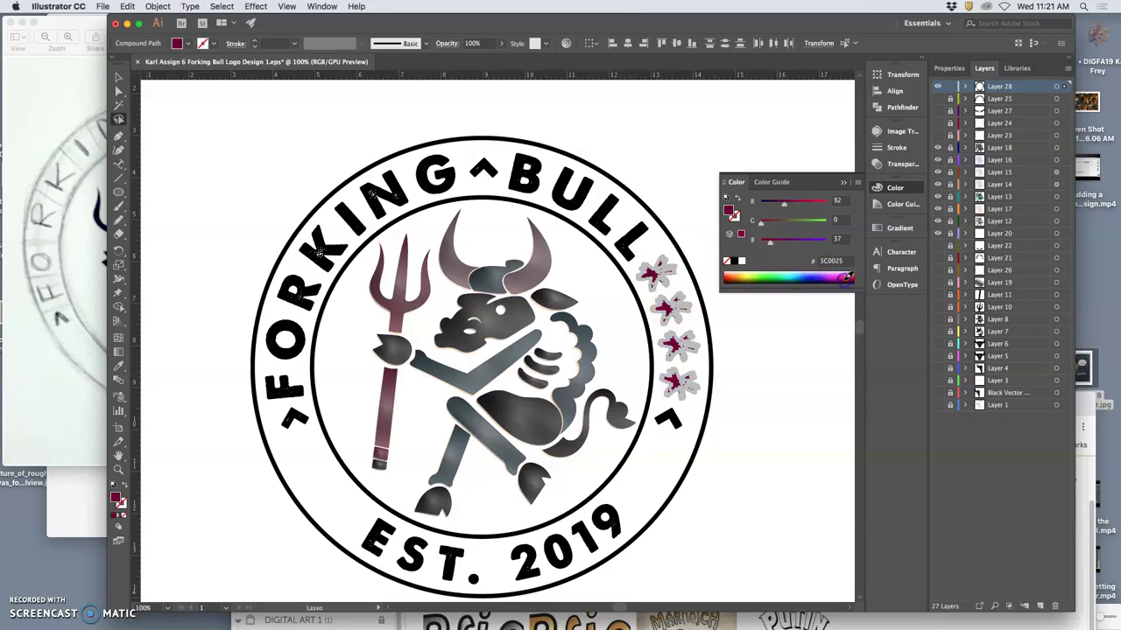
{"action": "left_click", "coordinate": [846, 277]}
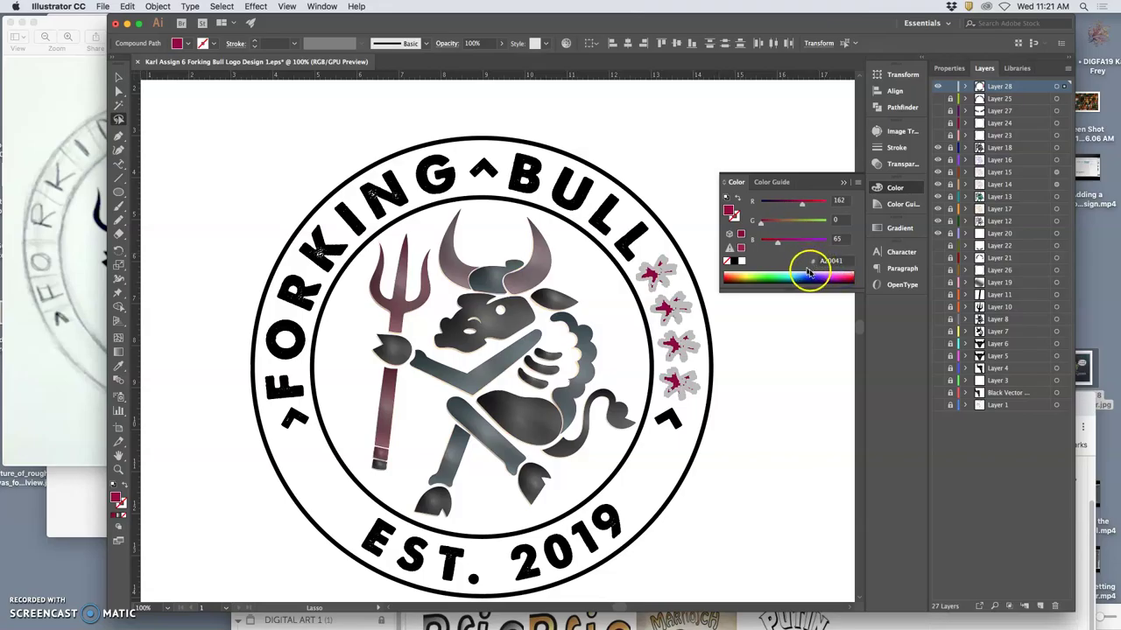
{"action": "left_click", "coordinate": [115, 495]}
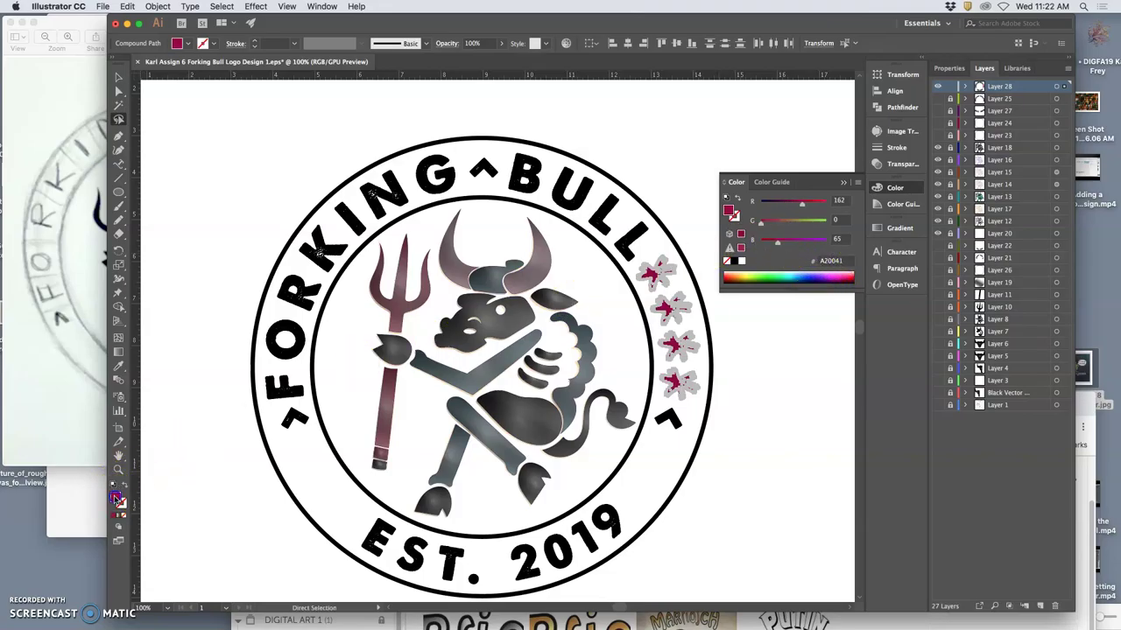
{"action": "double_click", "coordinate": [116, 499]}
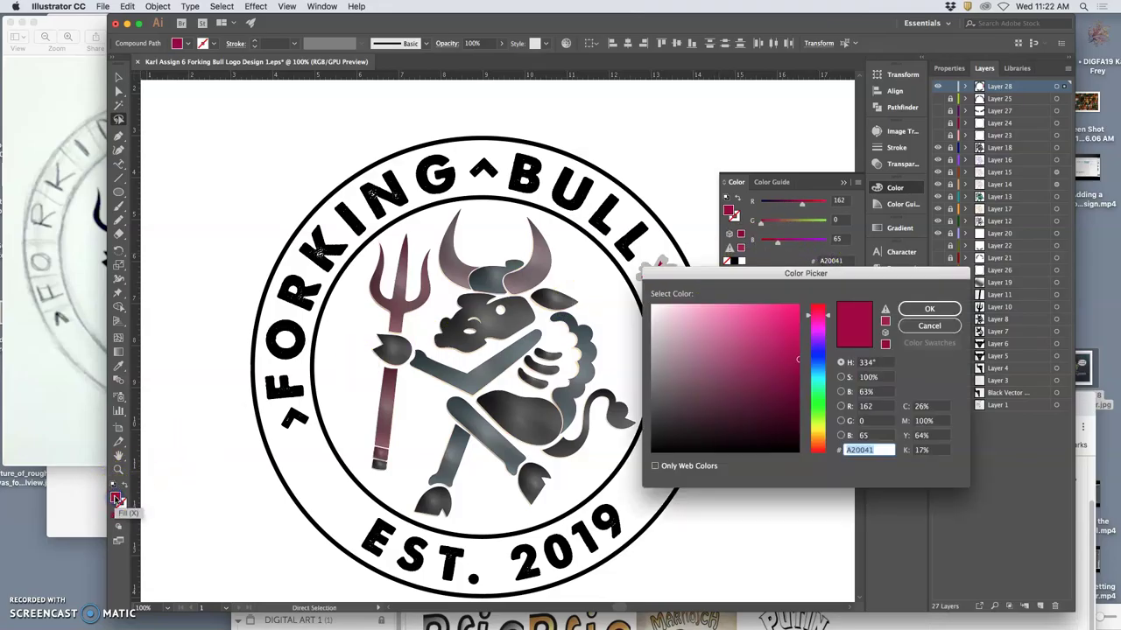
Pick dark red #701508 for the asterisk fill, confirm it, and deselect.
{"action": "left_click", "coordinate": [817, 440]}
{"action": "left_click_drag", "start_coordinate": [817, 442], "coordinate": [816, 446]}
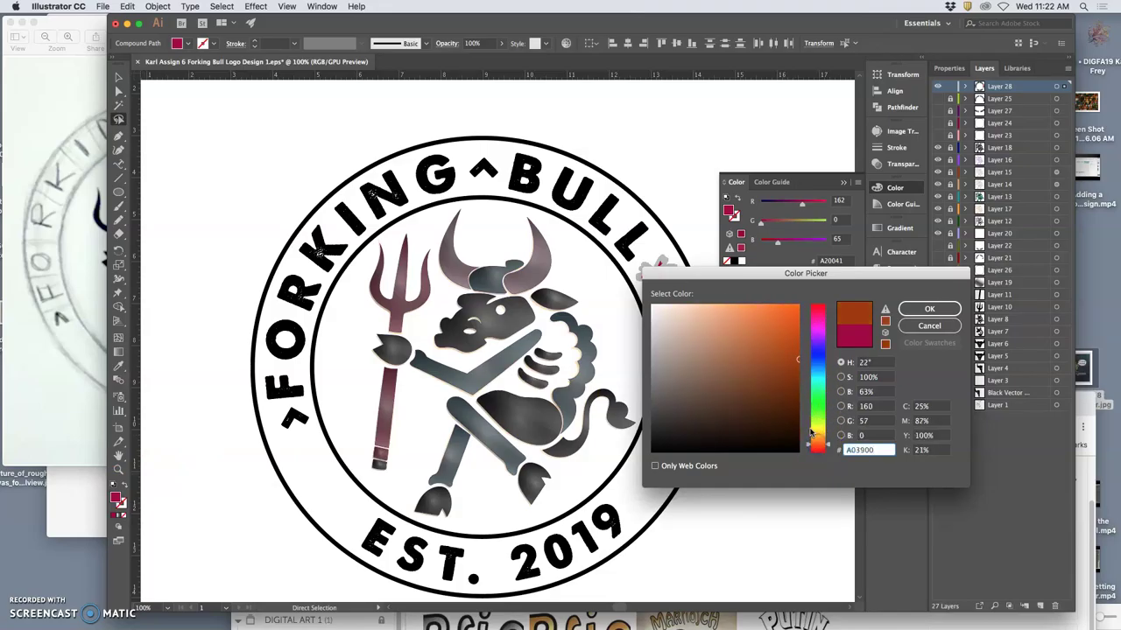
{"action": "left_click_drag", "start_coordinate": [716, 282], "coordinate": [820, 351]}
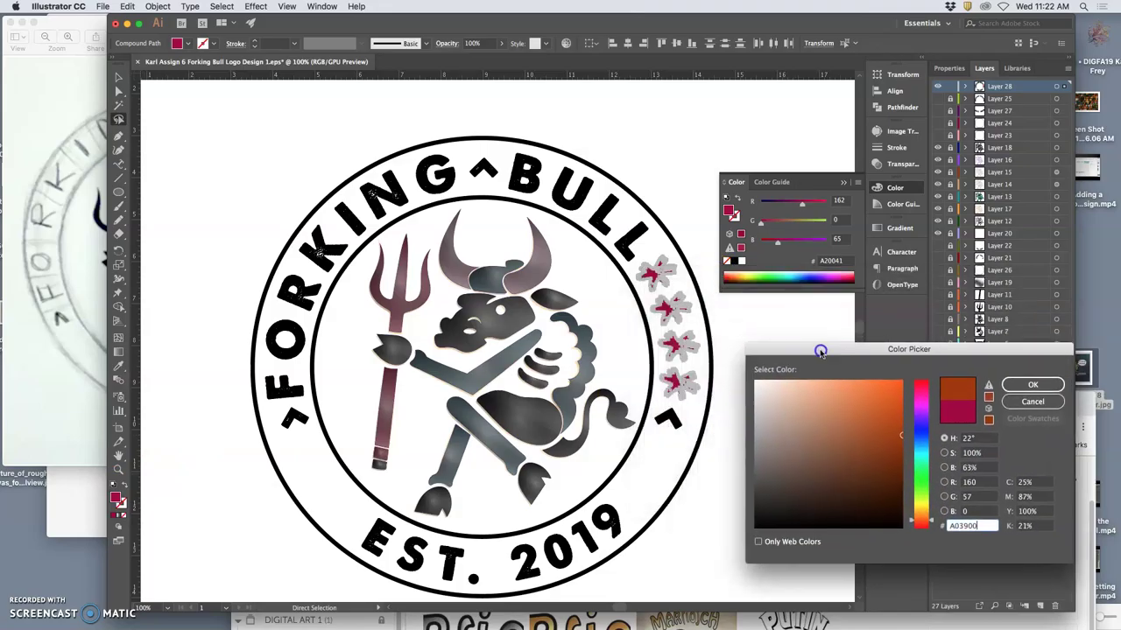
{"action": "left_click", "coordinate": [916, 524]}
{"action": "left_click_drag", "start_coordinate": [905, 495], "coordinate": [889, 463]}
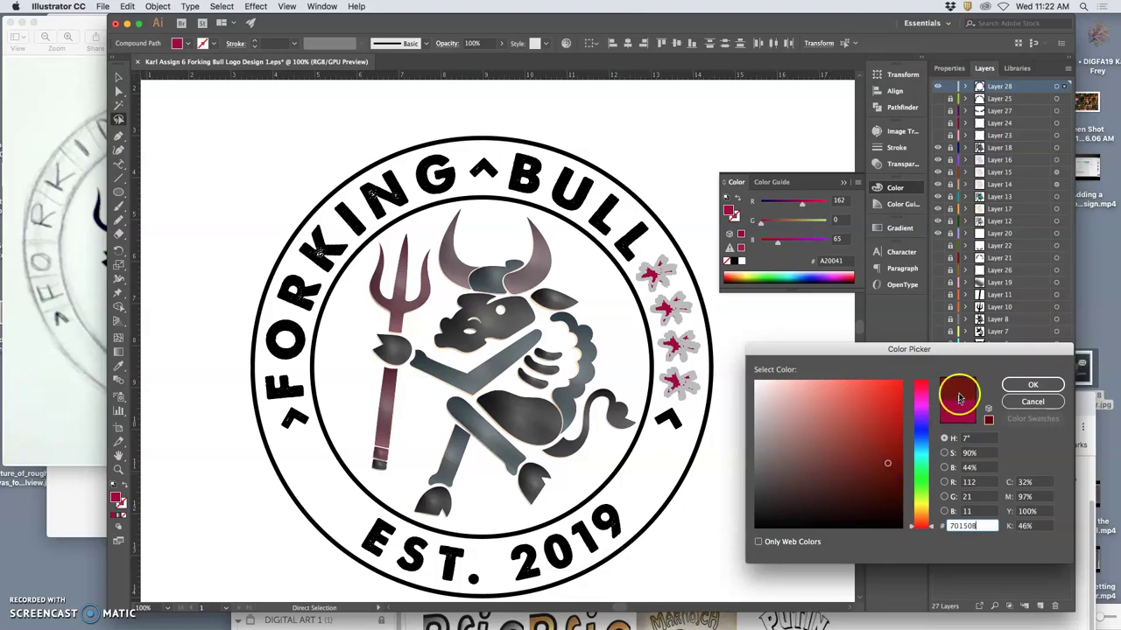
{"action": "left_click", "coordinate": [1012, 385]}
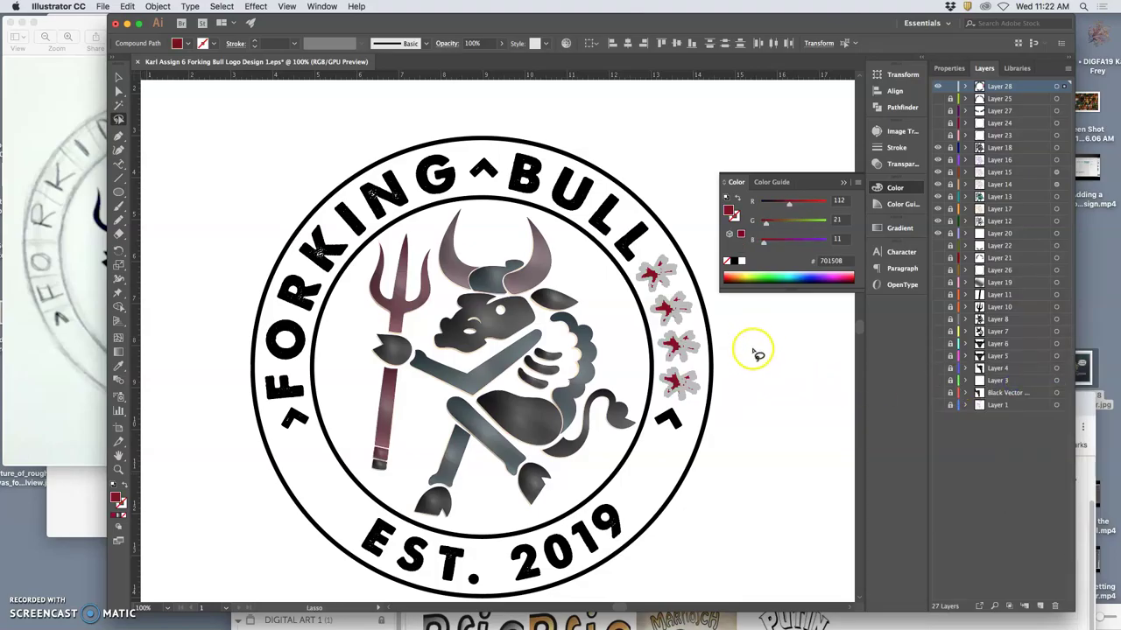
{"action": "key", "text": "a"}
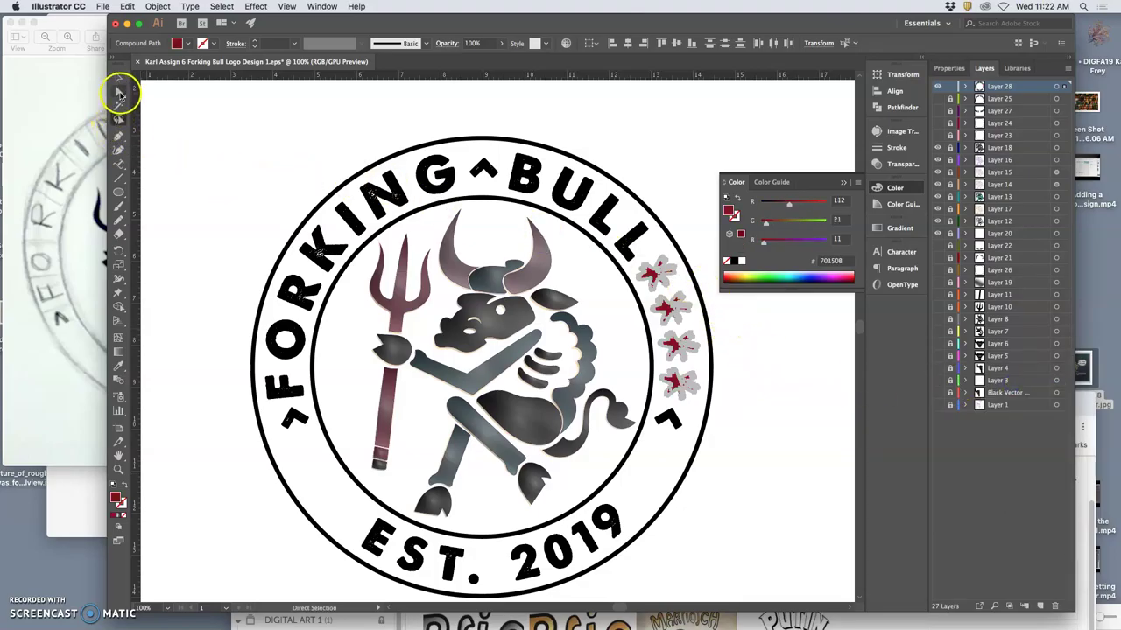
{"action": "left_click", "coordinate": [195, 118]}
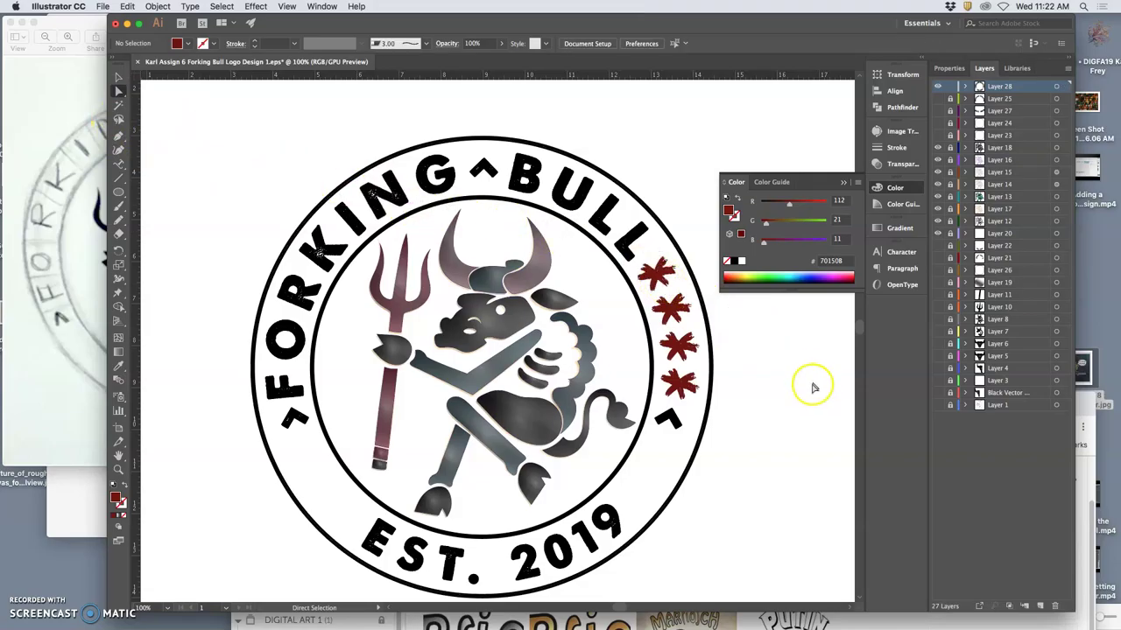
{"action": "key", "text": "super+minus"}
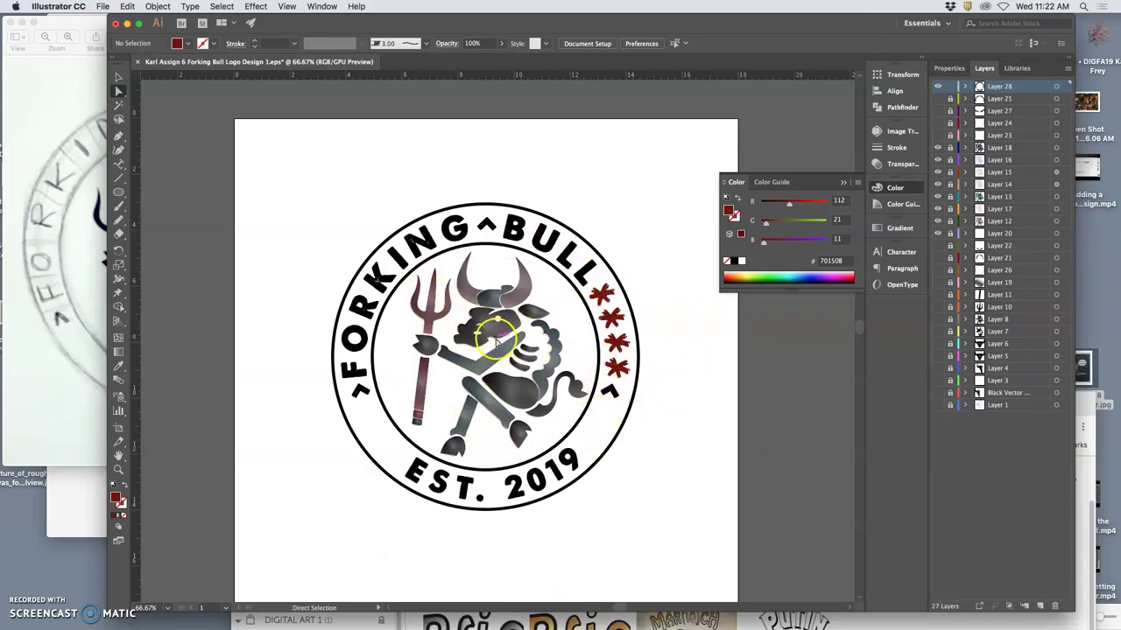
{"action": "key", "text": "super+plus"}
{"action": "key", "text": "super+plus"}
{"action": "key", "text": "super+plus"}
{"action": "key", "text": "super+plus"}
{"action": "key", "text": "super+plus"}
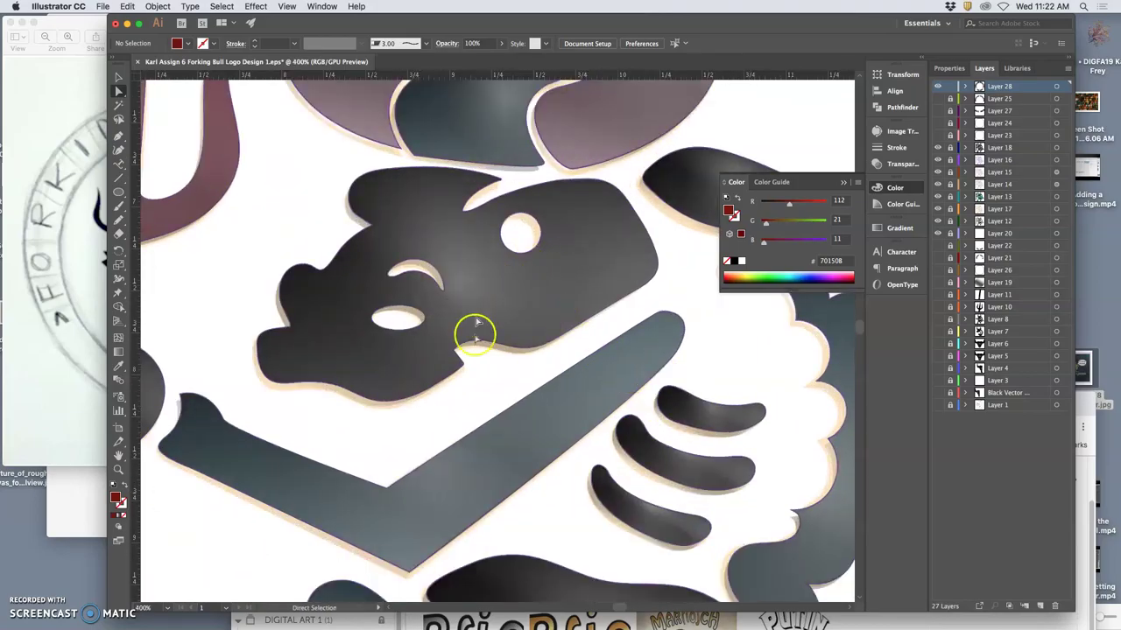
{"action": "scroll", "coordinate": [607, 470], "scroll_direction": "down", "scroll_amount": 3}
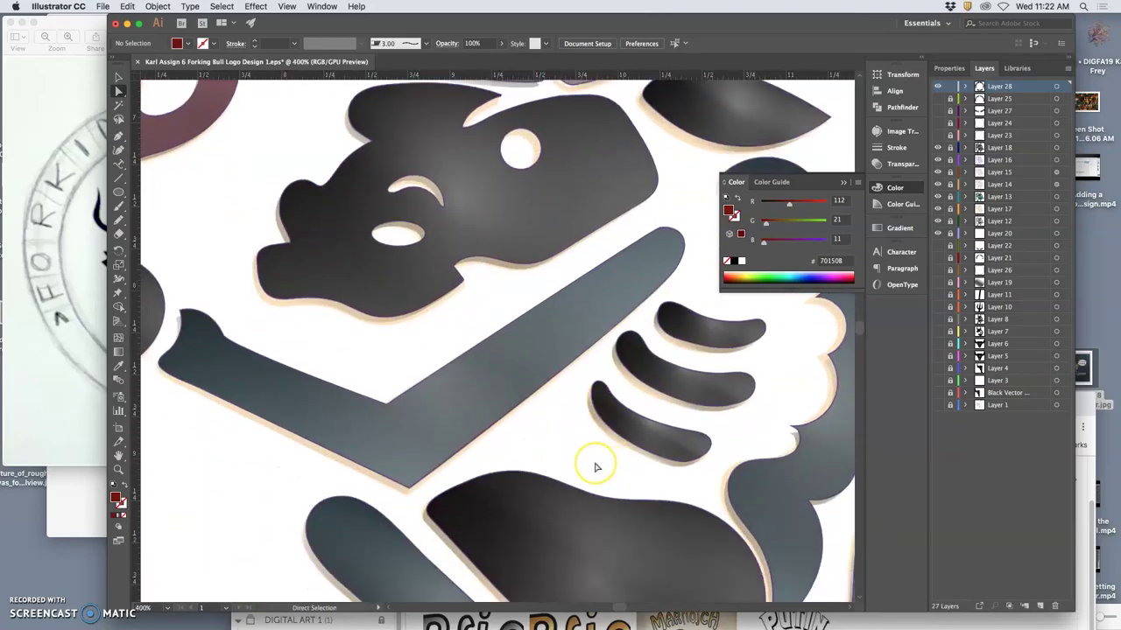
{"action": "scroll", "coordinate": [594, 465], "scroll_direction": "down", "scroll_amount": 8}
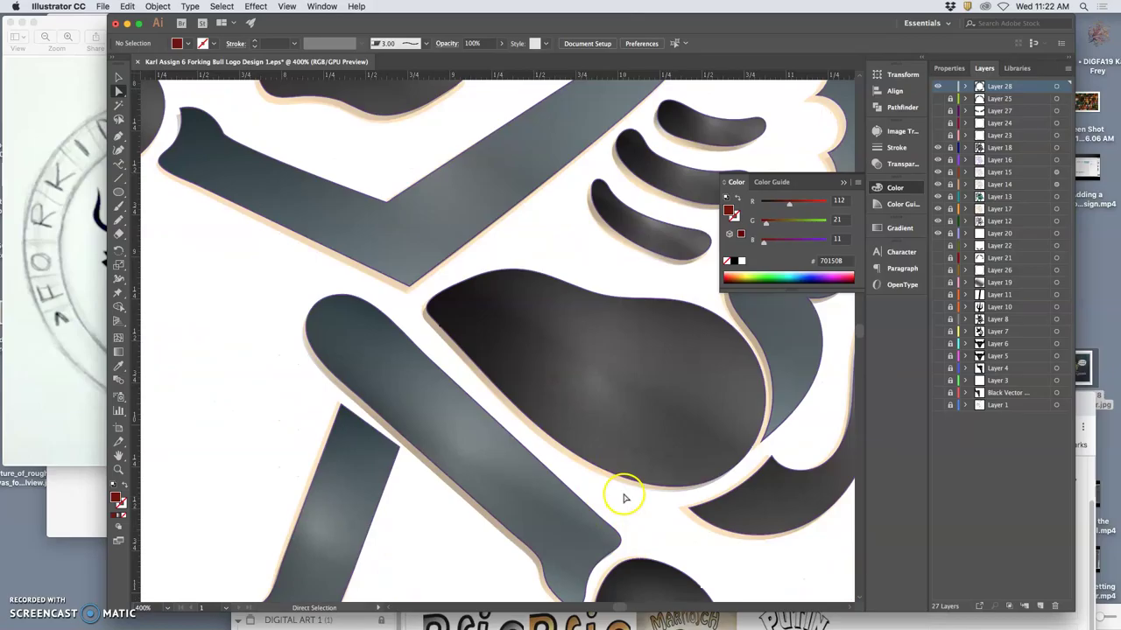
{"action": "scroll", "coordinate": [612, 495], "scroll_direction": "down", "scroll_amount": 3}
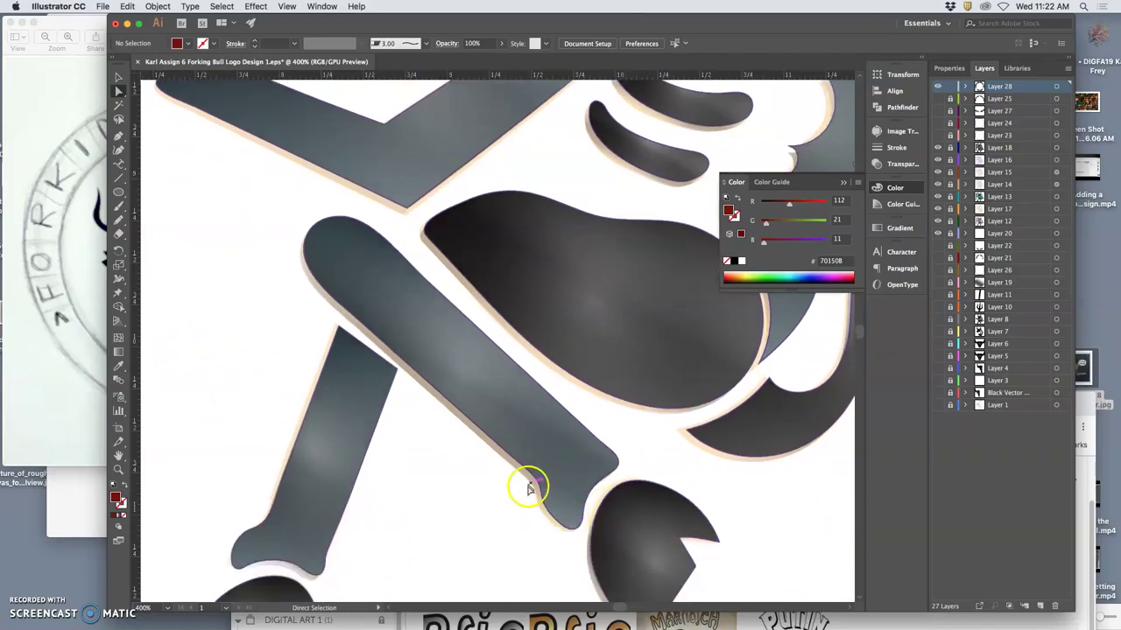
{"action": "scroll", "coordinate": [570, 490], "scroll_direction": "up", "scroll_amount": 10}
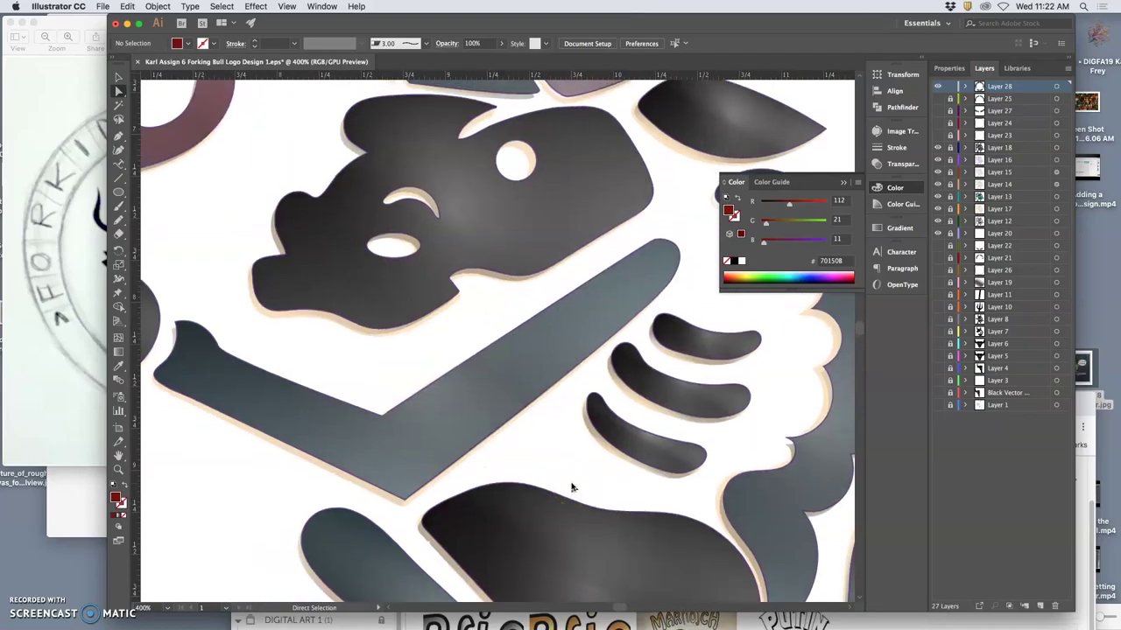
{"action": "scroll", "coordinate": [571, 487], "scroll_direction": "up", "scroll_amount": 12}
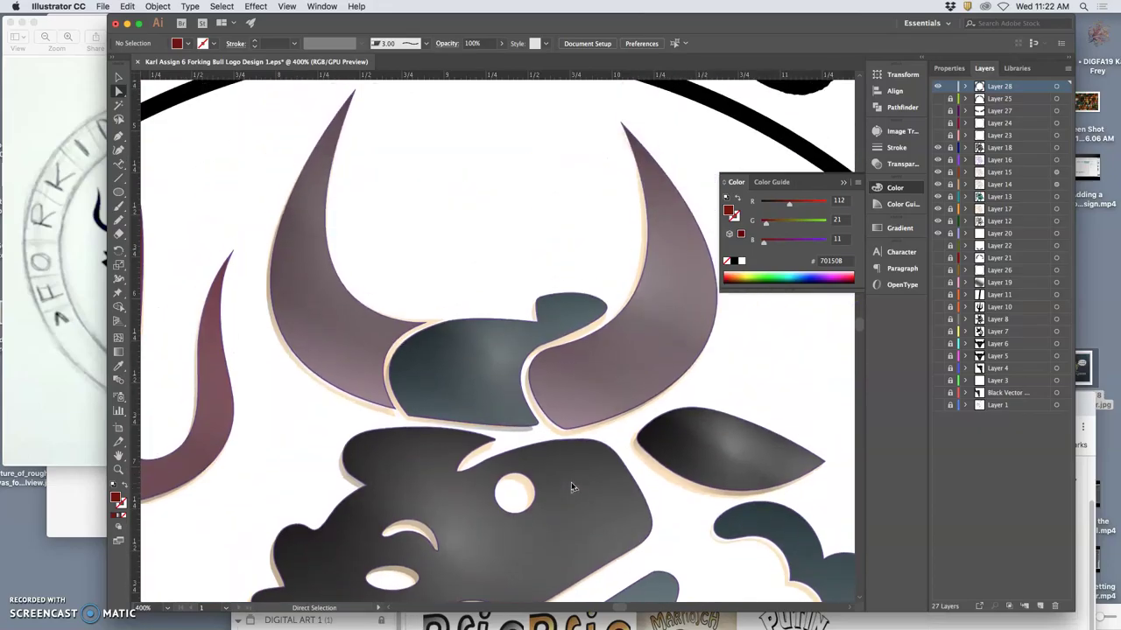
{"action": "left_click", "coordinate": [530, 476]}
{"action": "scroll", "coordinate": [540, 480], "scroll_direction": "left", "scroll_amount": 8}
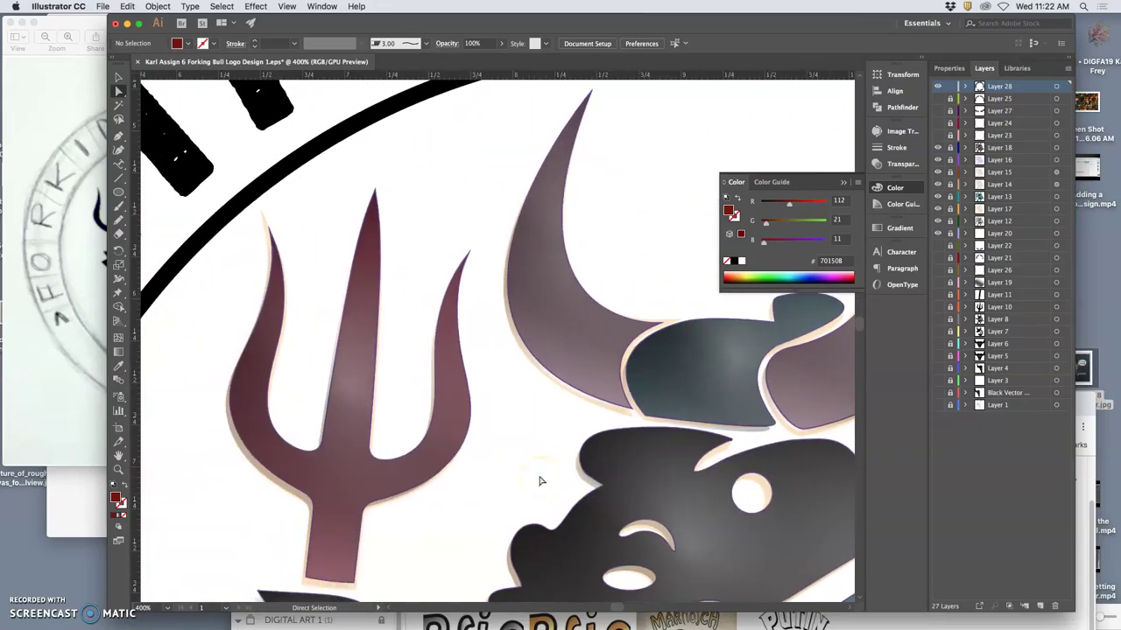
{"action": "scroll", "coordinate": [540, 481], "scroll_direction": "down", "scroll_amount": 1}
{"action": "scroll", "coordinate": [540, 481], "scroll_direction": "right", "scroll_amount": 6}
{"action": "scroll", "coordinate": [540, 481], "scroll_direction": "right", "scroll_amount": 4}
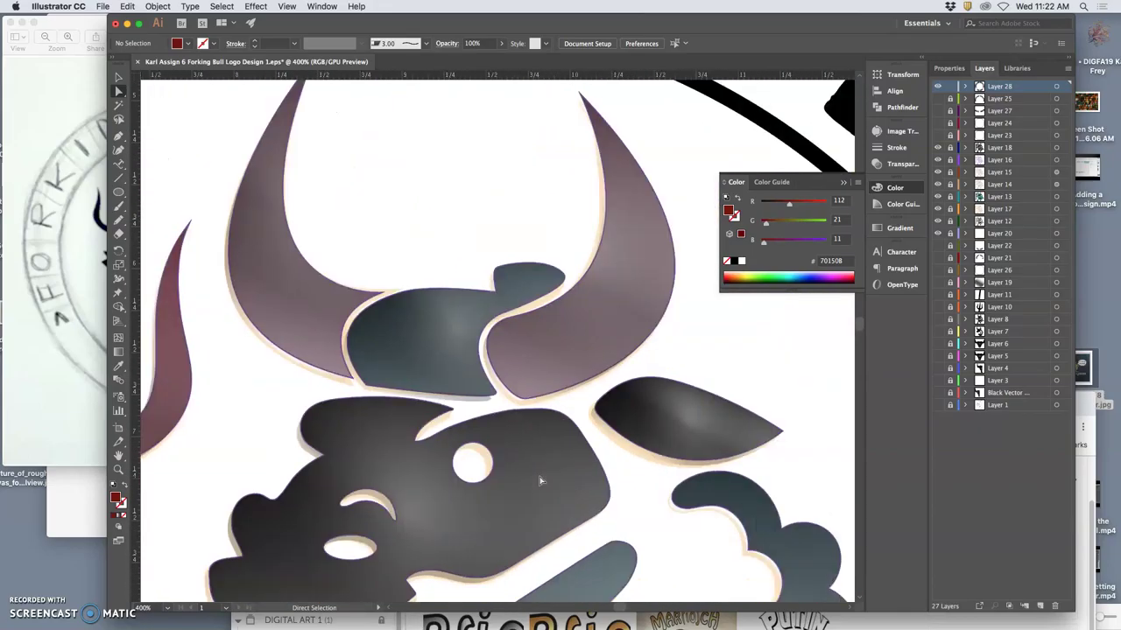
{"action": "scroll", "coordinate": [540, 480], "scroll_direction": "up", "scroll_amount": 1}
{"action": "left_click", "coordinate": [540, 477]}
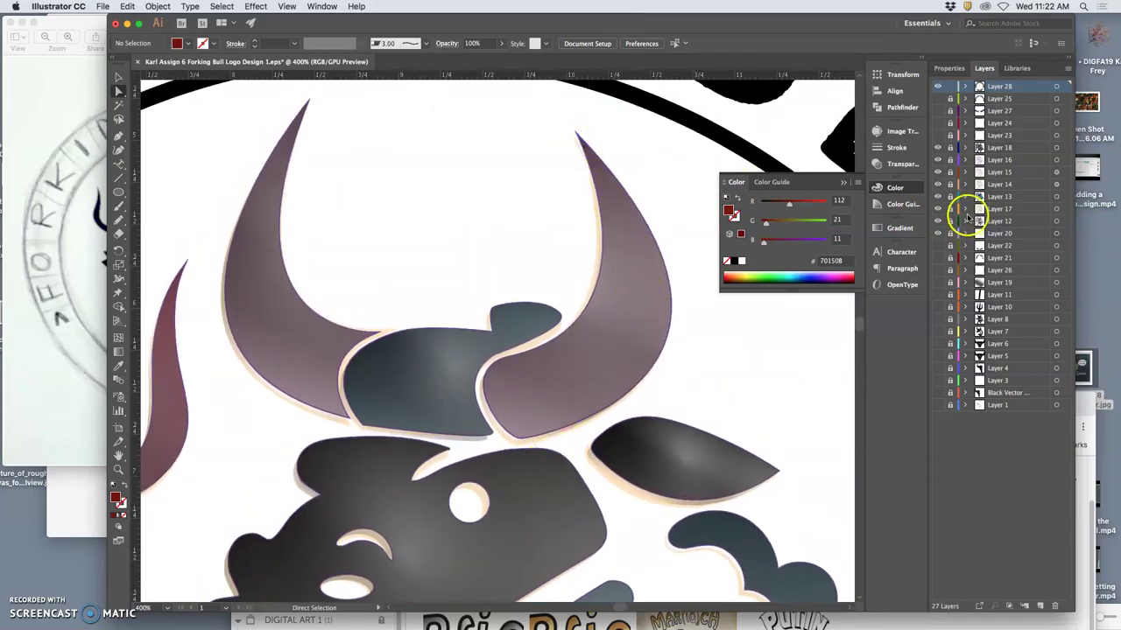
Target Layer 17's artwork, deselect, and nudge the right horn's tip anchor upward.
{"action": "left_click", "coordinate": [939, 210]}
{"action": "left_click", "coordinate": [1056, 209]}
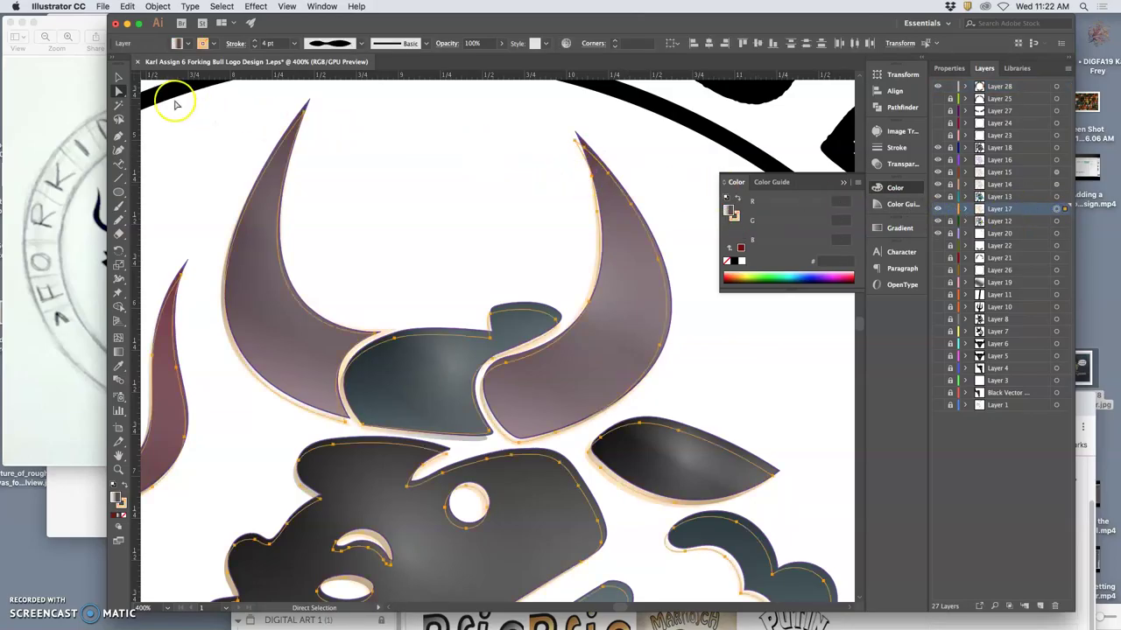
{"action": "left_click", "coordinate": [536, 161]}
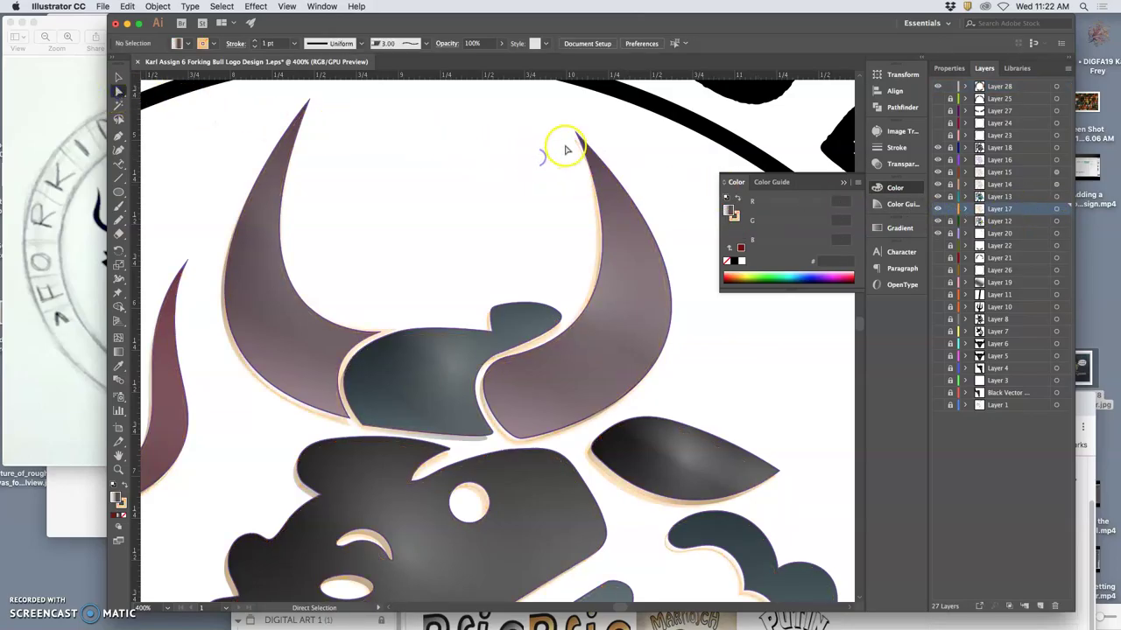
{"action": "left_click_drag", "start_coordinate": [575, 140], "coordinate": [576, 134]}
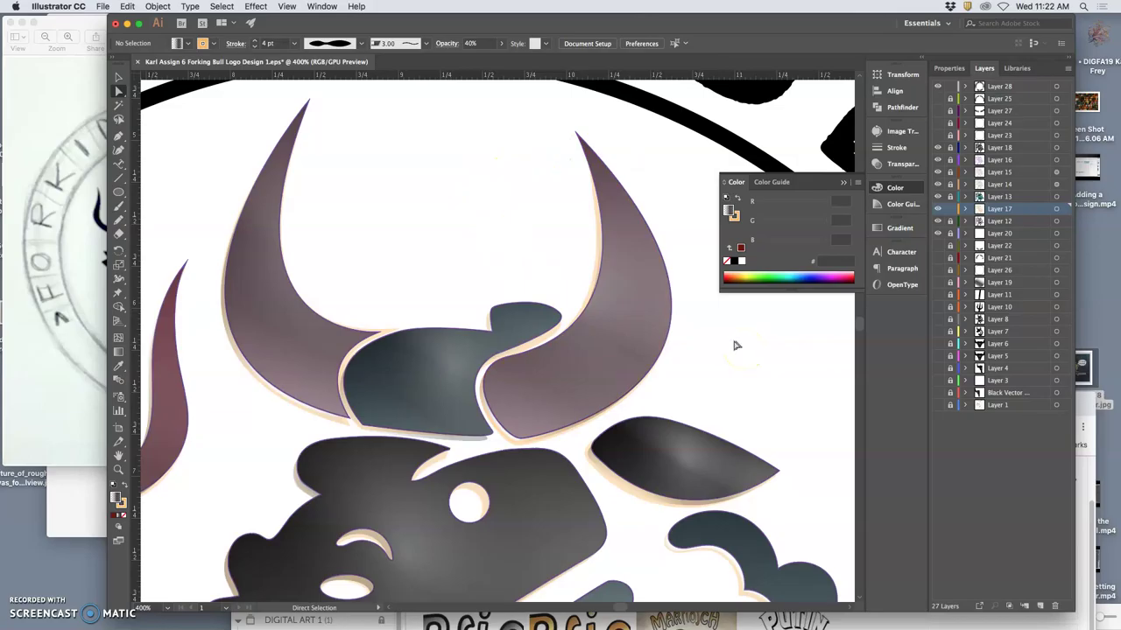
{"action": "scroll", "coordinate": [735, 345], "scroll_direction": "down", "scroll_amount": 5}
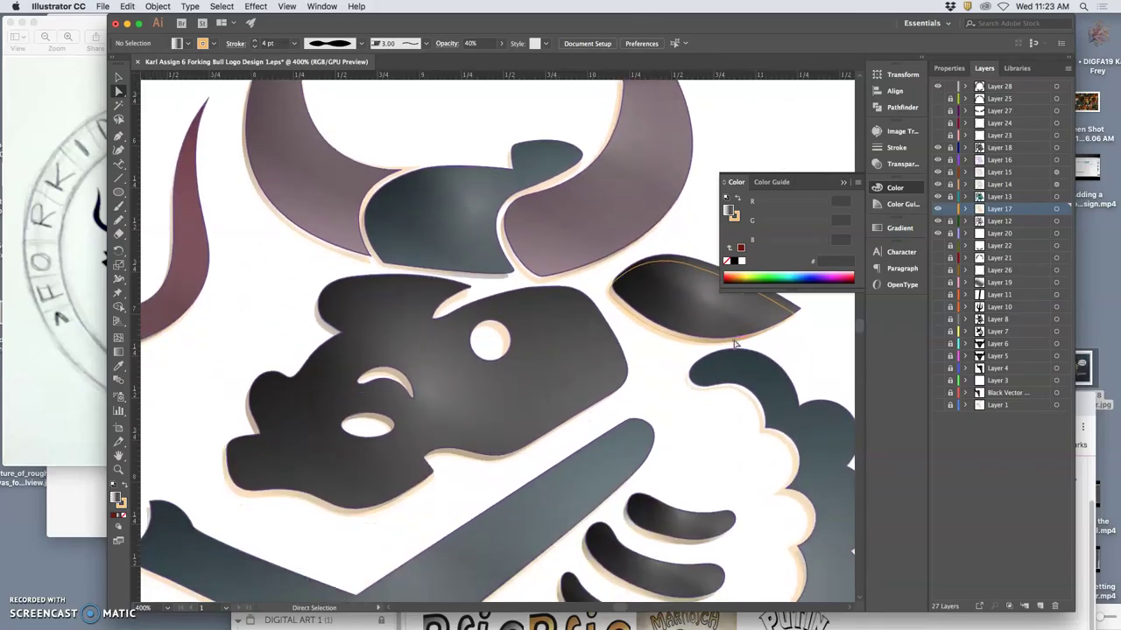
{"action": "scroll", "coordinate": [736, 345], "scroll_direction": "down", "scroll_amount": 9}
{"action": "scroll", "coordinate": [736, 345], "scroll_direction": "down", "scroll_amount": 8}
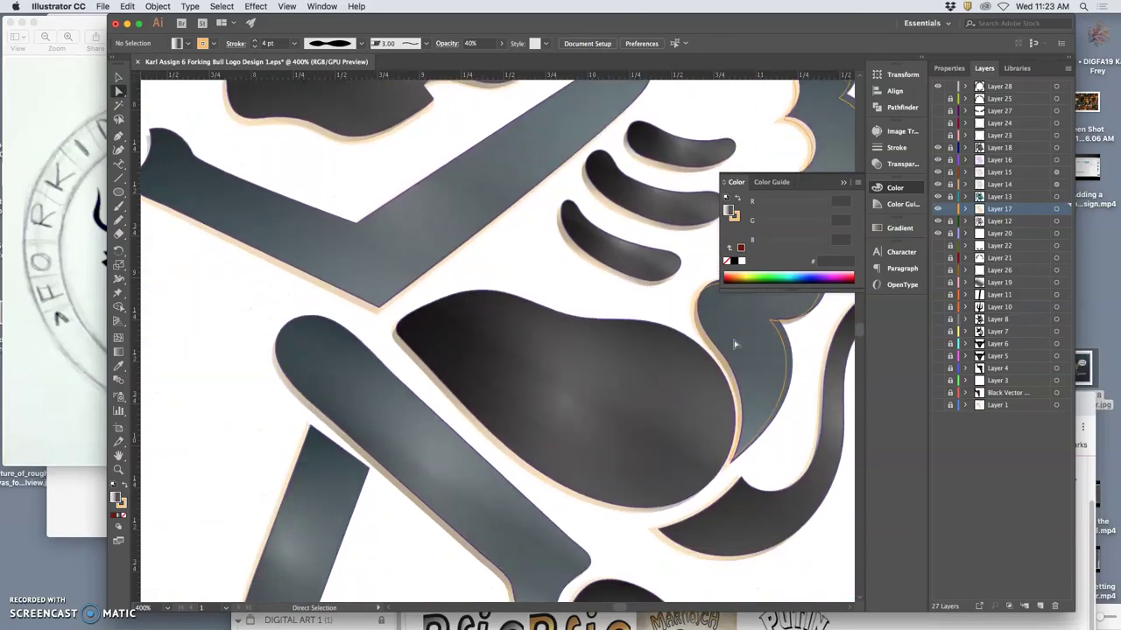
{"action": "scroll", "coordinate": [735, 345], "scroll_direction": "up", "scroll_amount": 2}
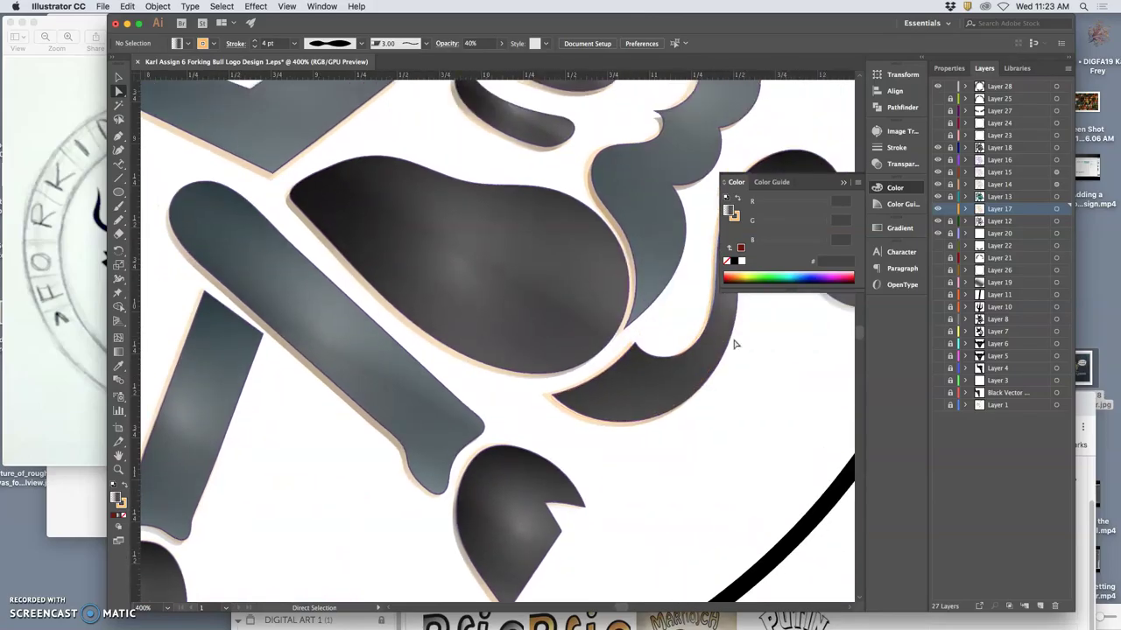
{"action": "scroll", "coordinate": [735, 345], "scroll_direction": "down", "scroll_amount": 5}
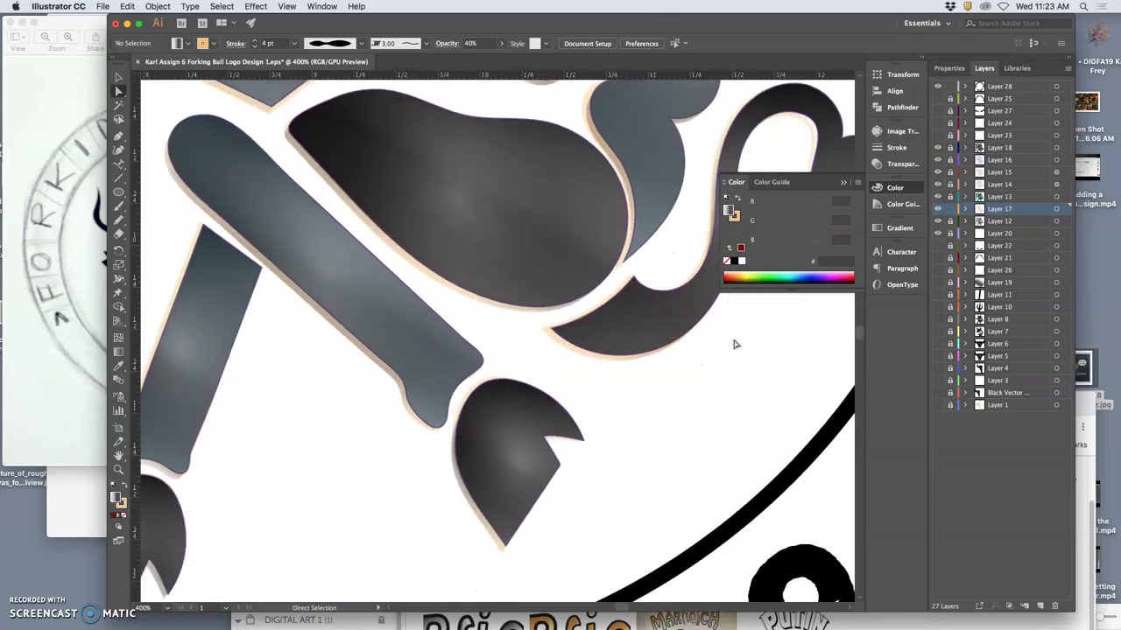
{"action": "scroll", "coordinate": [715, 345], "scroll_direction": "down", "scroll_amount": 8}
{"action": "scroll", "coordinate": [715, 344], "scroll_direction": "left", "scroll_amount": 5}
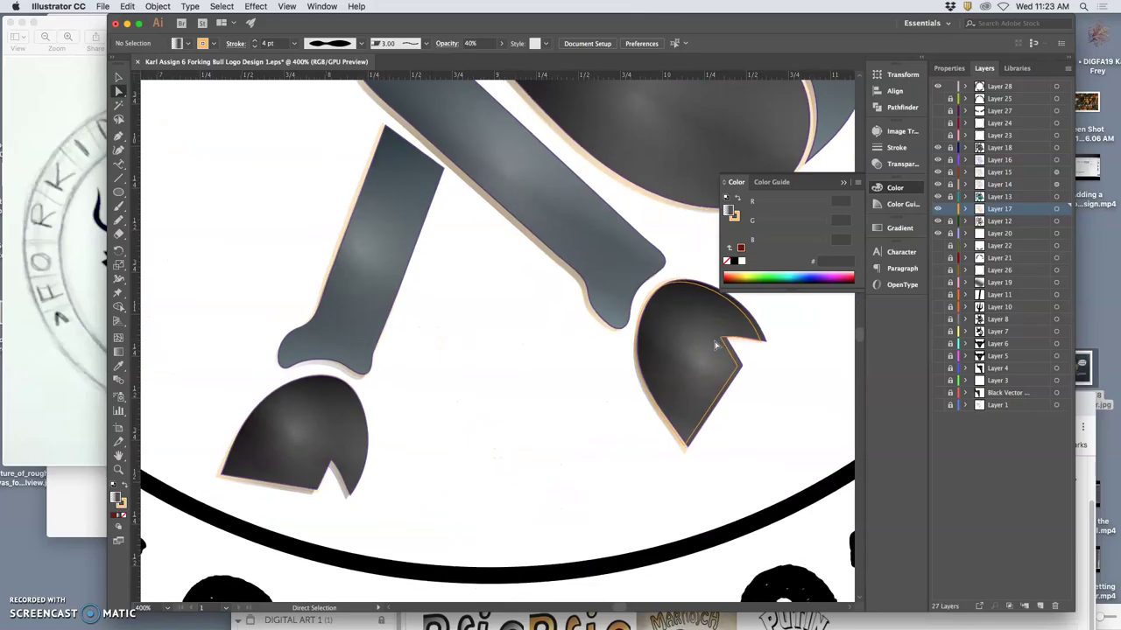
{"action": "scroll", "coordinate": [715, 345], "scroll_direction": "right", "scroll_amount": 10}
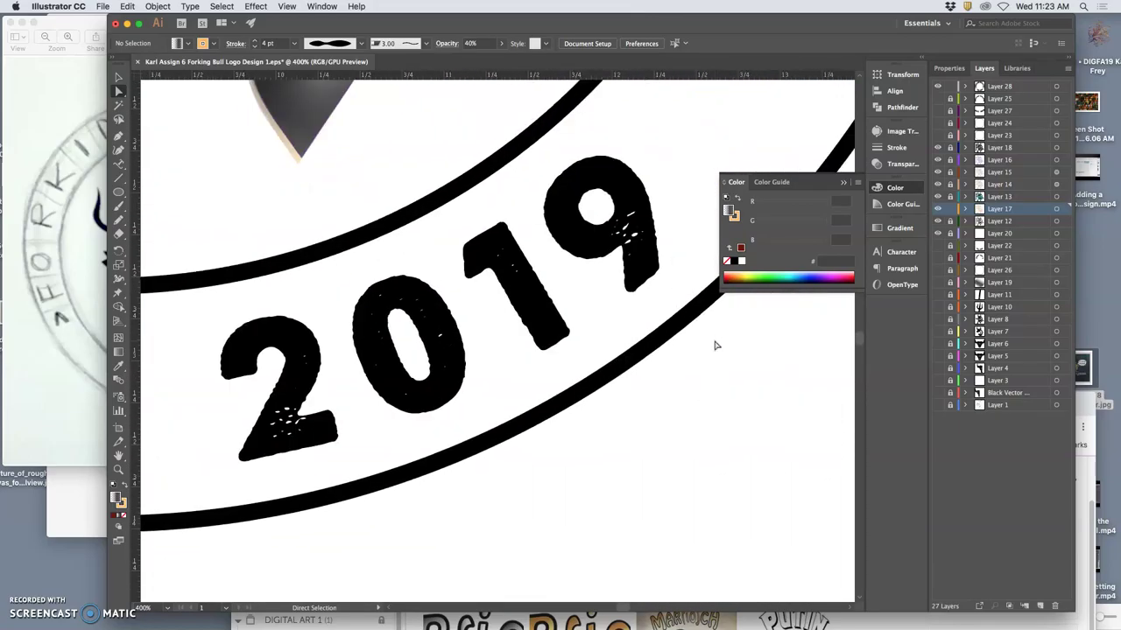
{"action": "scroll", "coordinate": [578, 296], "scroll_direction": "down", "scroll_amount": 6}
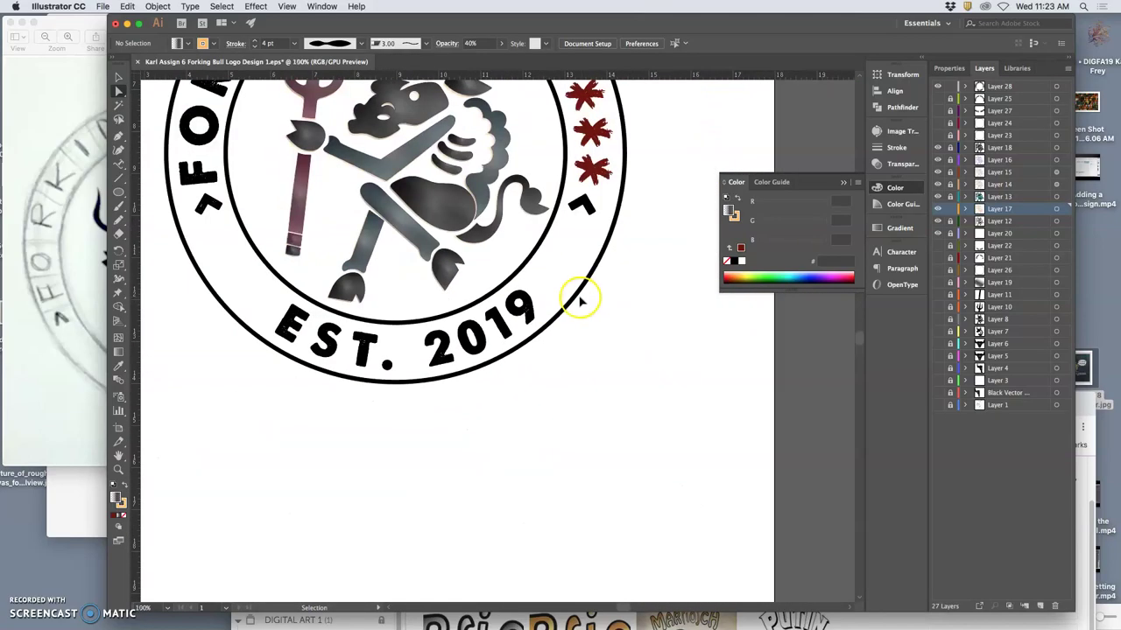
{"action": "scroll", "coordinate": [551, 298], "scroll_direction": "up", "scroll_amount": 3}
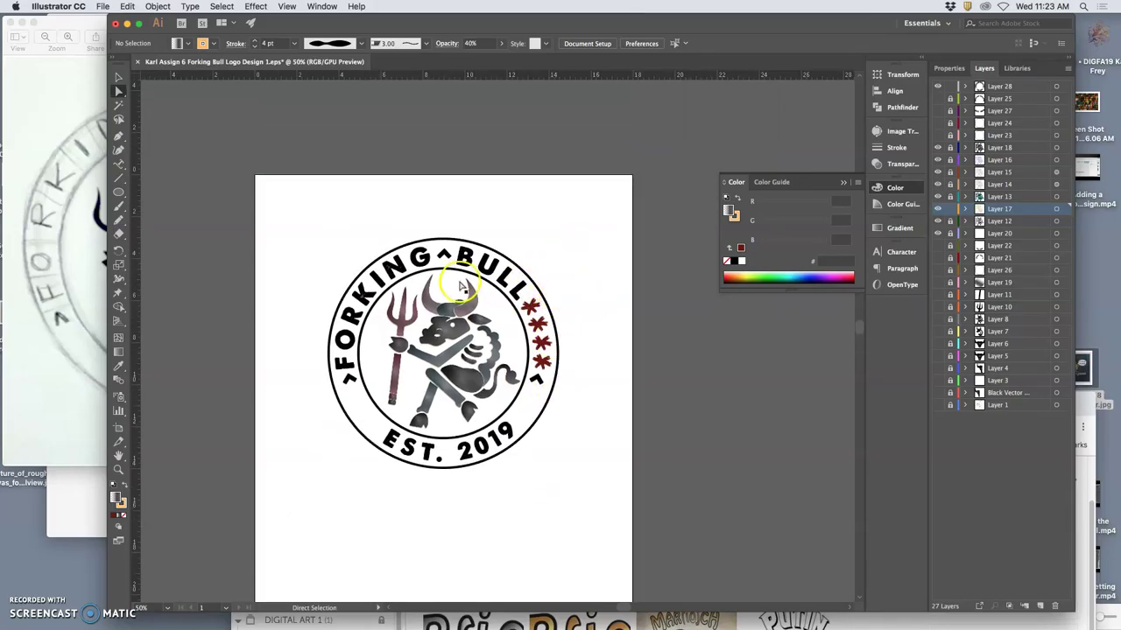
{"action": "scroll", "coordinate": [560, 350], "scroll_direction": "up", "scroll_amount": 3}
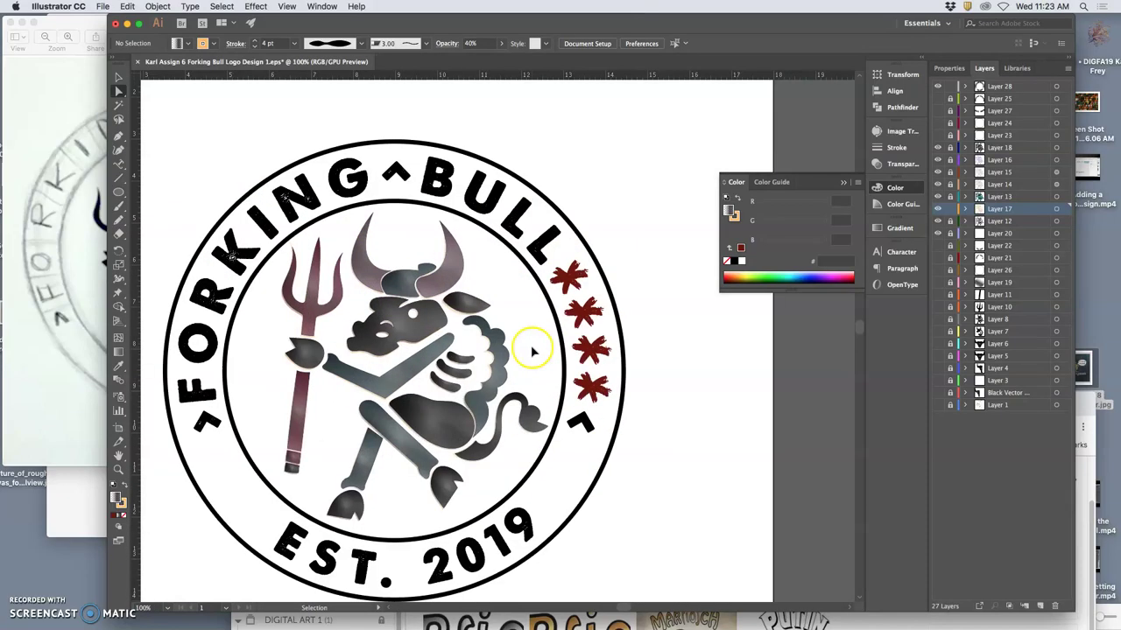
{"action": "left_click", "coordinate": [574, 278]}
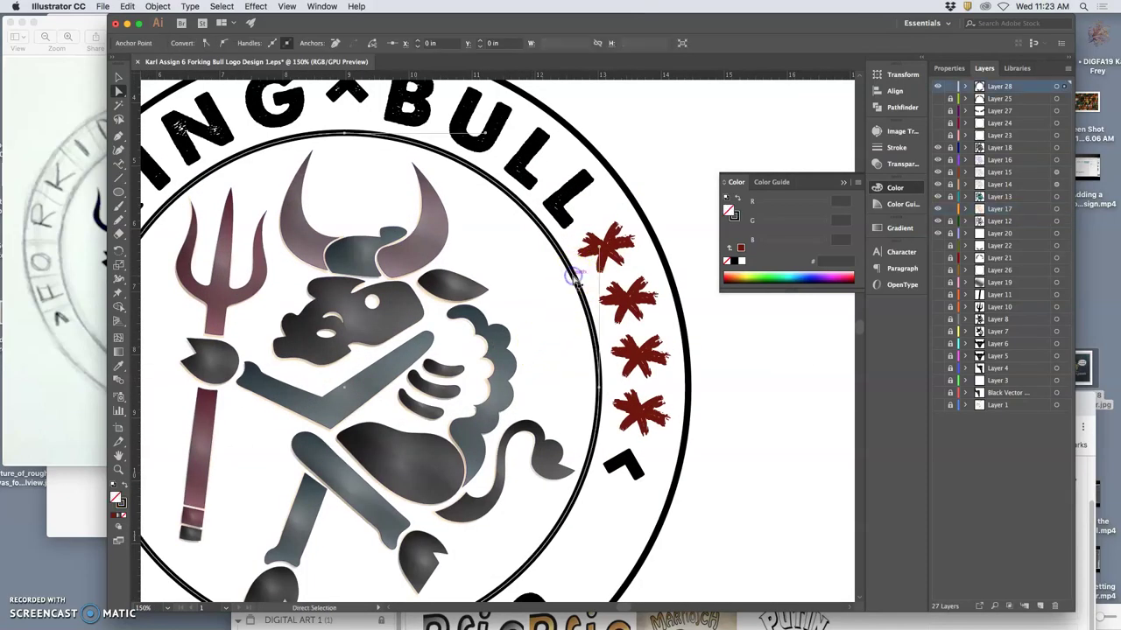
{"action": "scroll", "coordinate": [573, 279], "scroll_direction": "left", "scroll_amount": 5}
{"action": "left_click", "coordinate": [574, 278]}
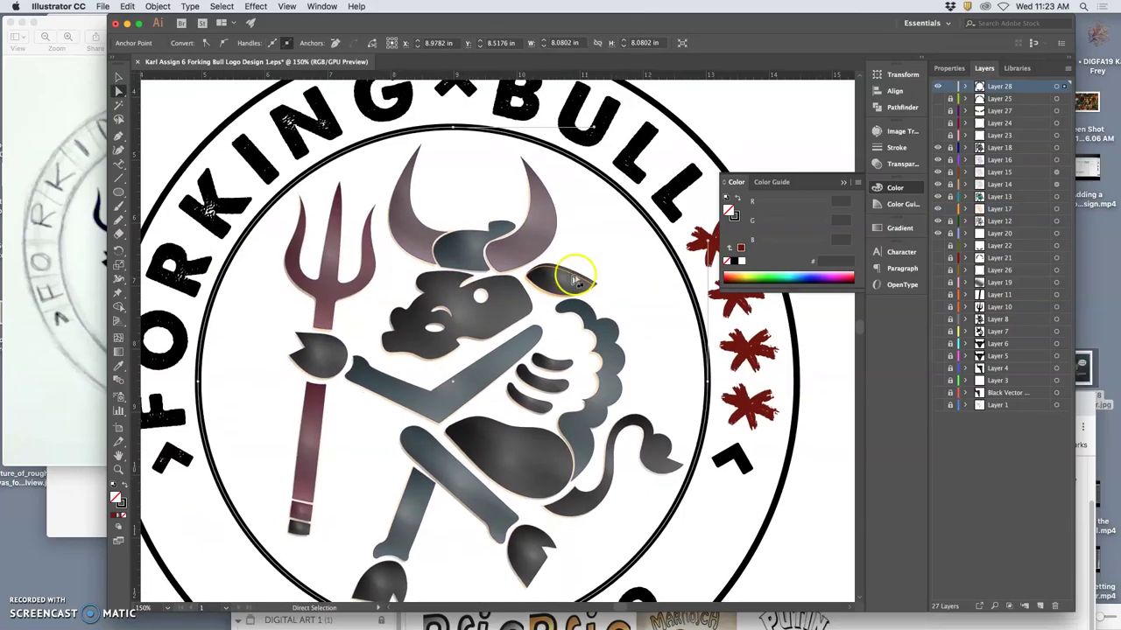
{"action": "left_click", "coordinate": [405, 156]}
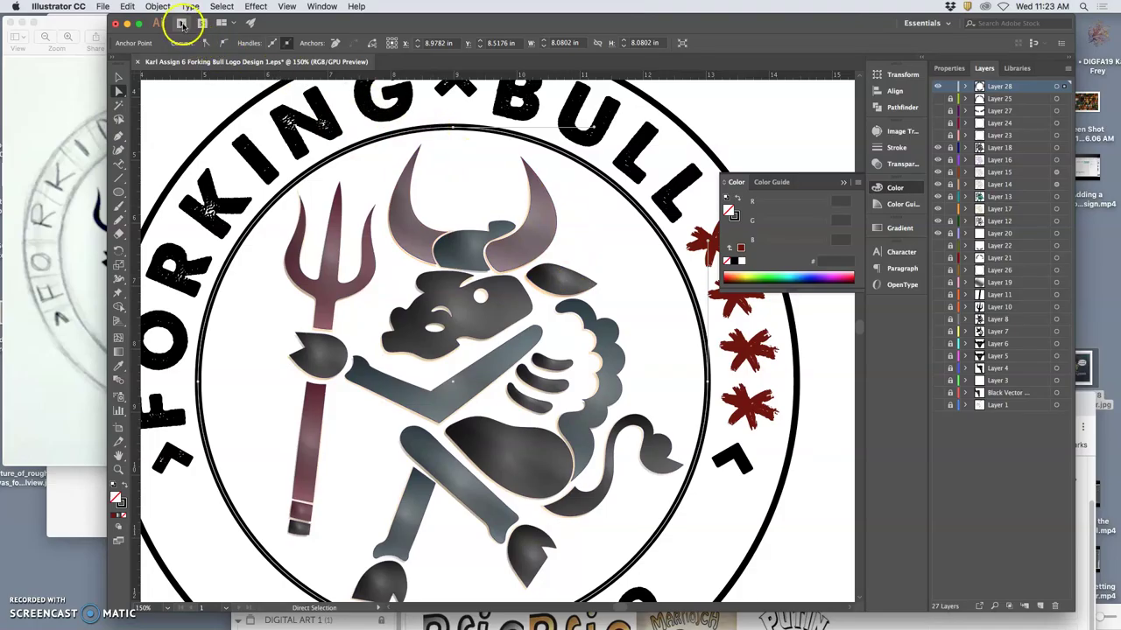
{"action": "left_click", "coordinate": [158, 6]}
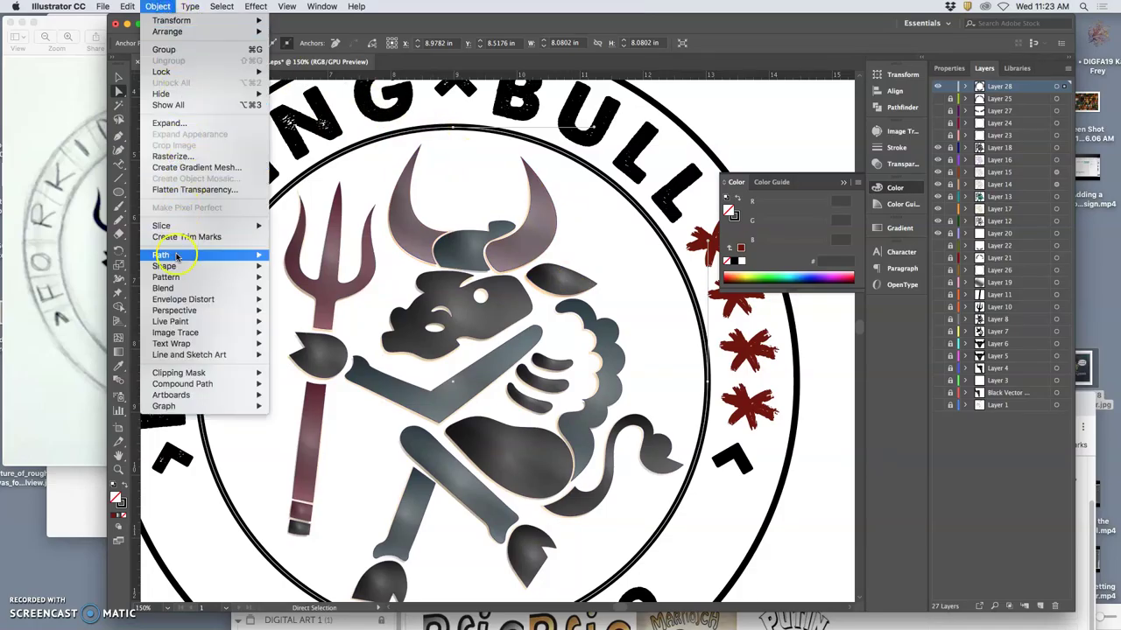
{"action": "mouse_move", "coordinate": [180, 255]}
{"action": "left_click", "coordinate": [298, 285]}
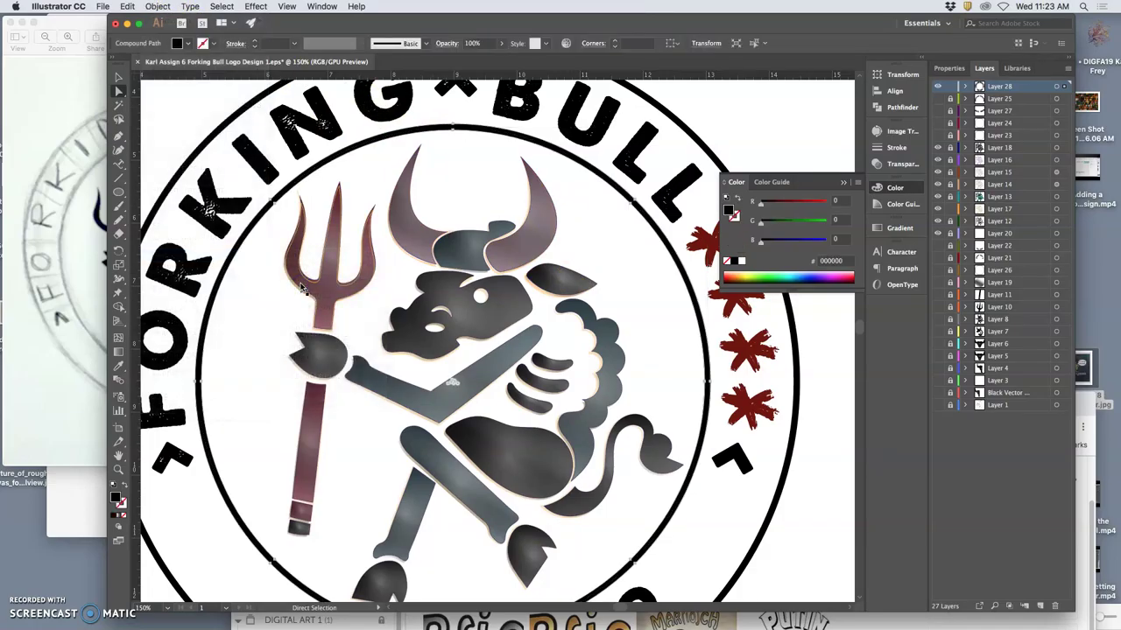
{"action": "left_click", "coordinate": [412, 338]}
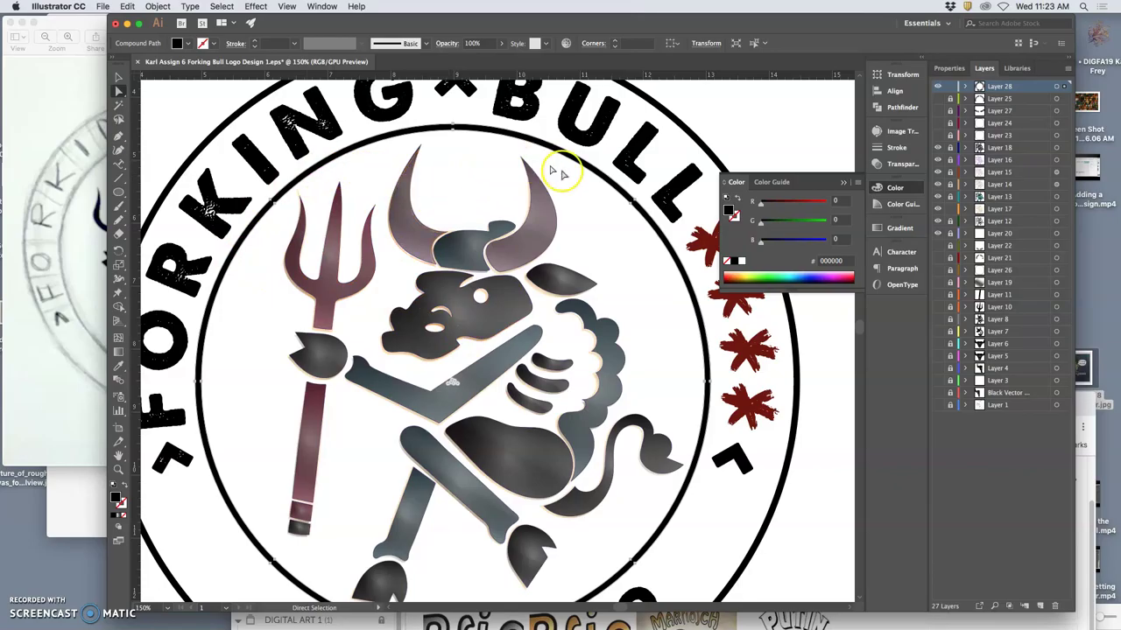
Select the inner circle and set its stroke width profile to Uniform after trying a tapered one.
{"action": "left_click", "coordinate": [573, 282]}
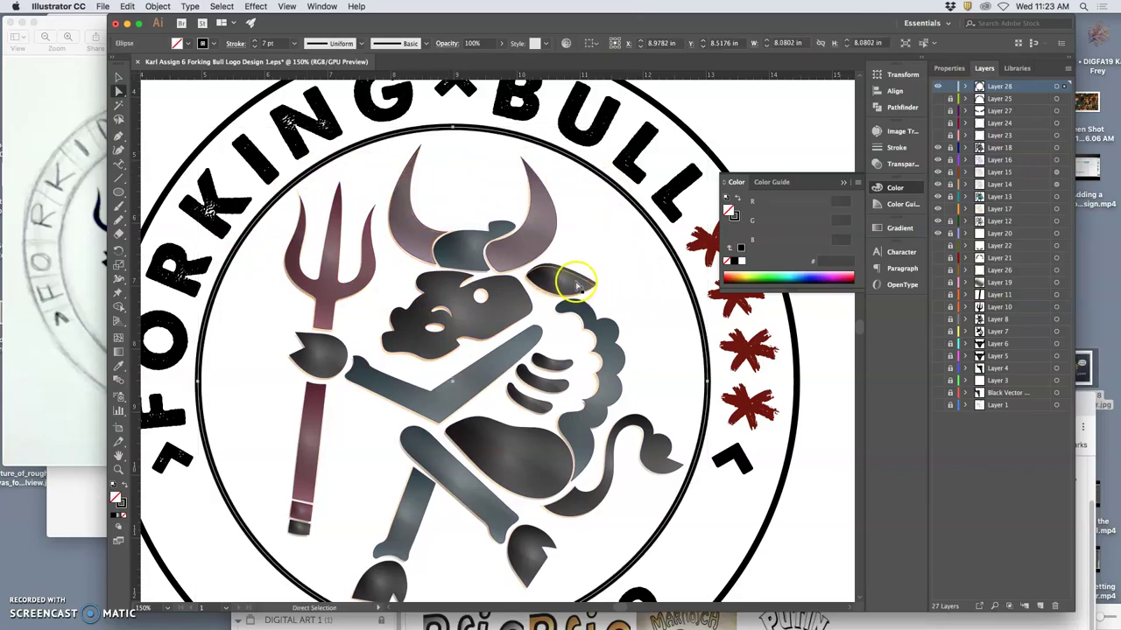
{"action": "left_click", "coordinate": [360, 45]}
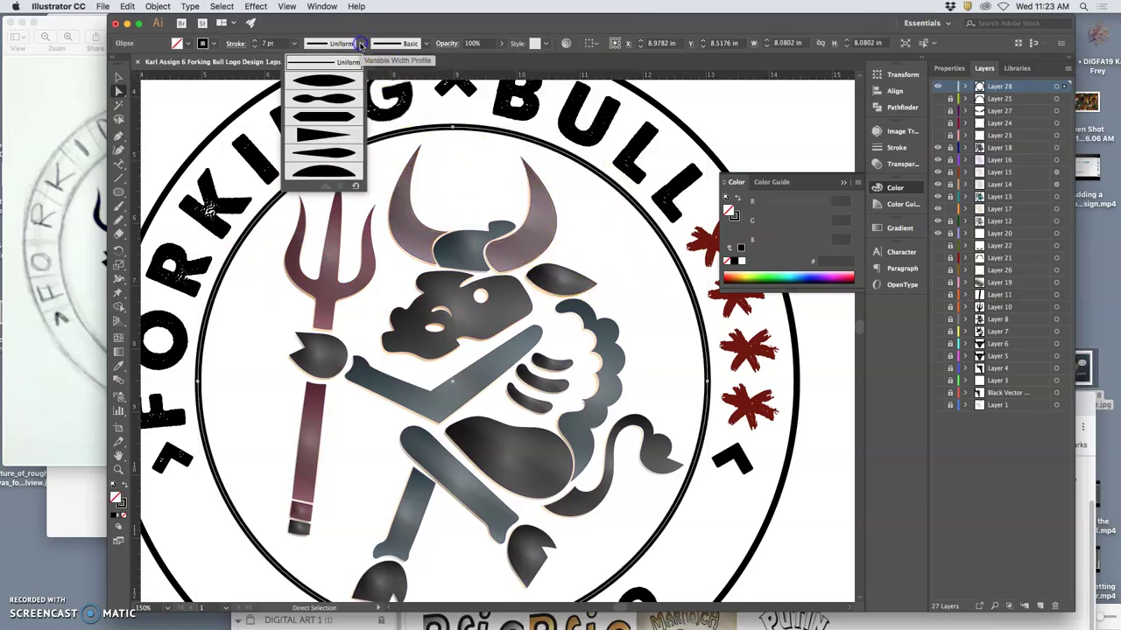
{"action": "left_click", "coordinate": [346, 103]}
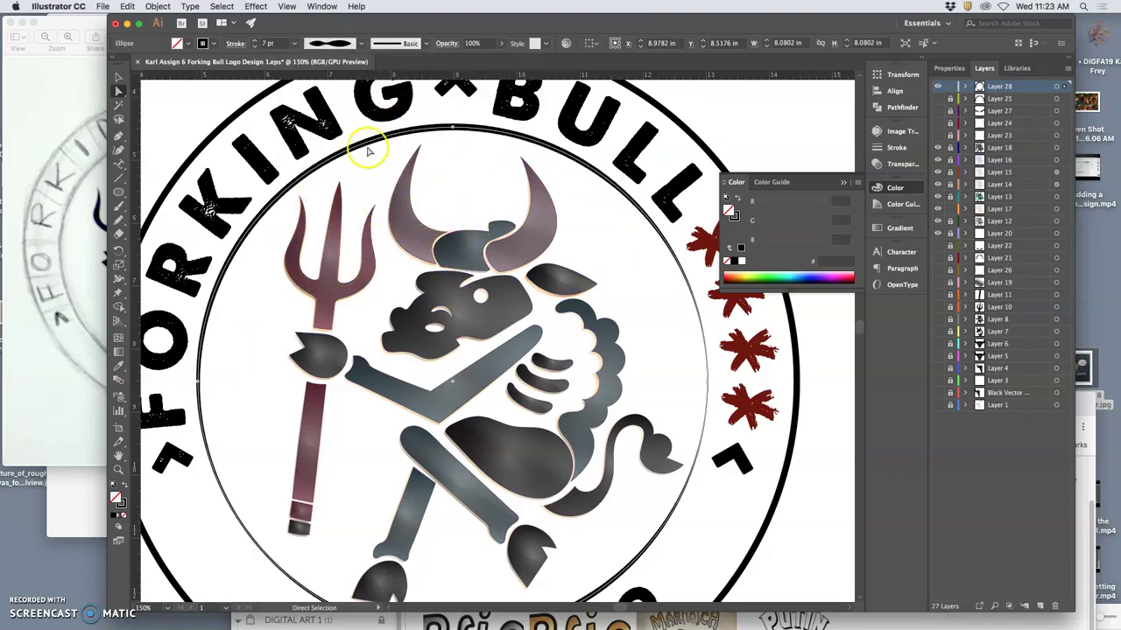
{"action": "left_click", "coordinate": [360, 45]}
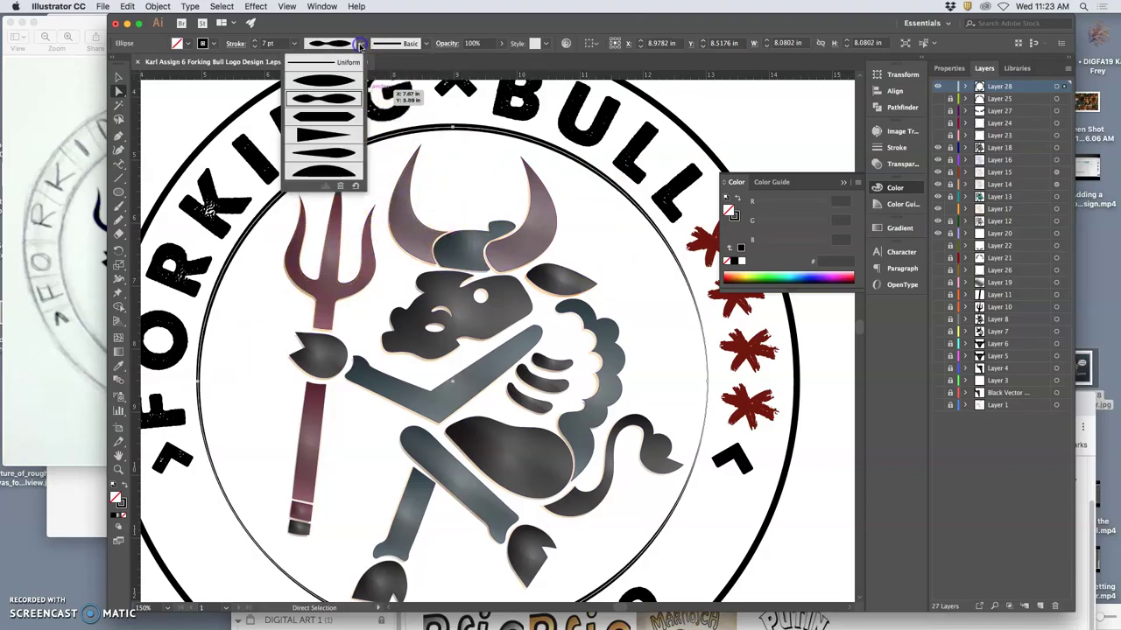
{"action": "left_click", "coordinate": [321, 65]}
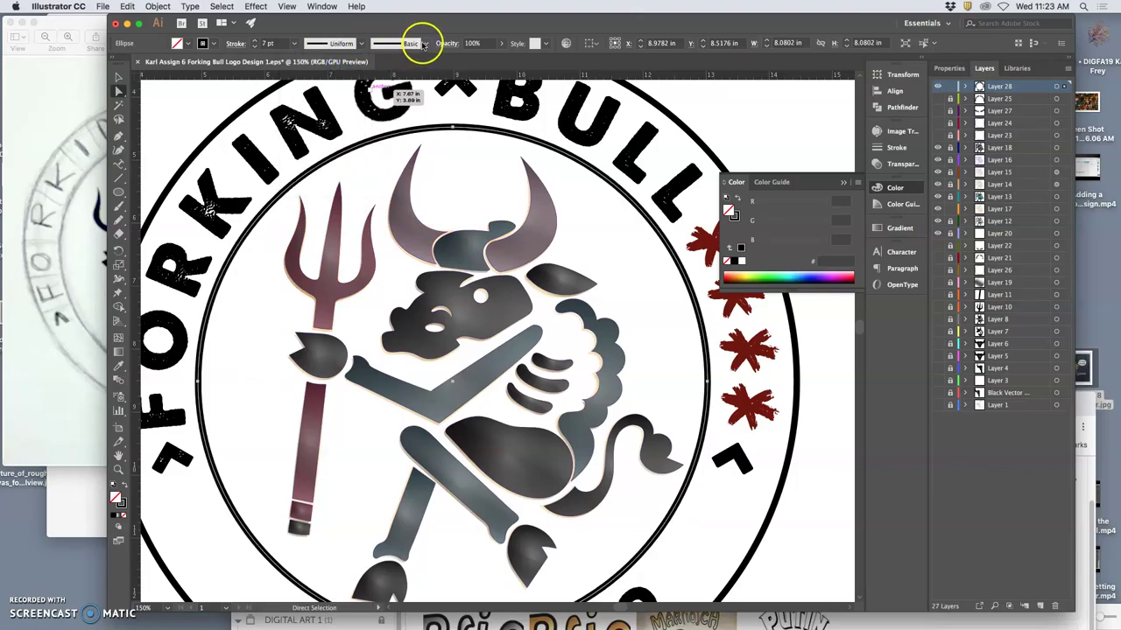
From the Brush Definition list, bring up the Brush Libraries menu with Bristle Brush showing.
{"action": "left_click", "coordinate": [425, 44]}
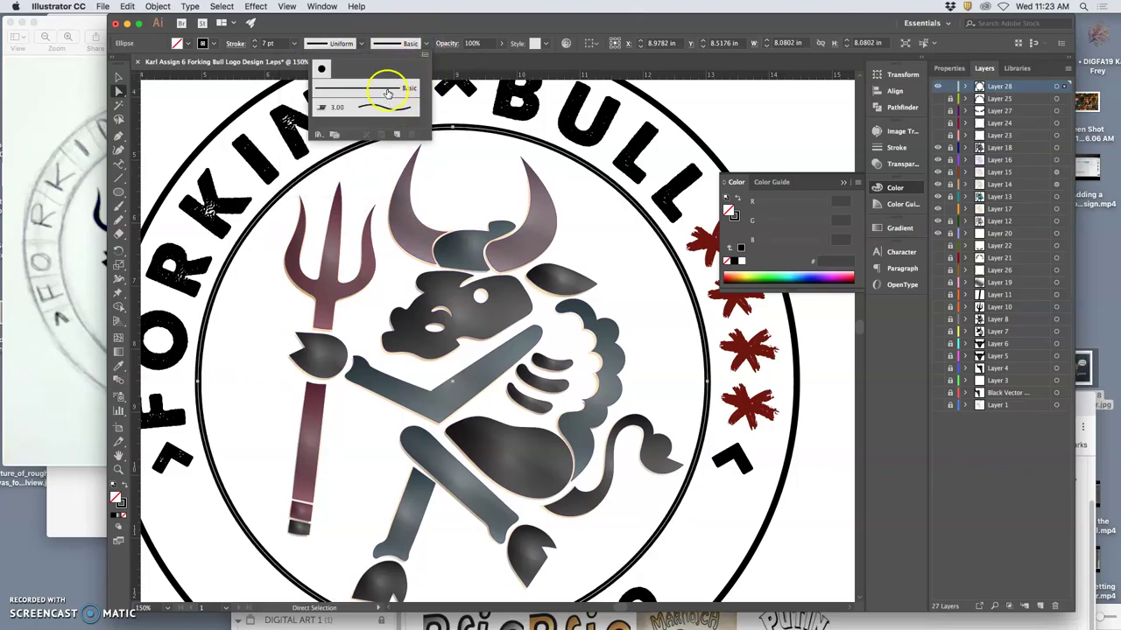
{"action": "left_click", "coordinate": [321, 135]}
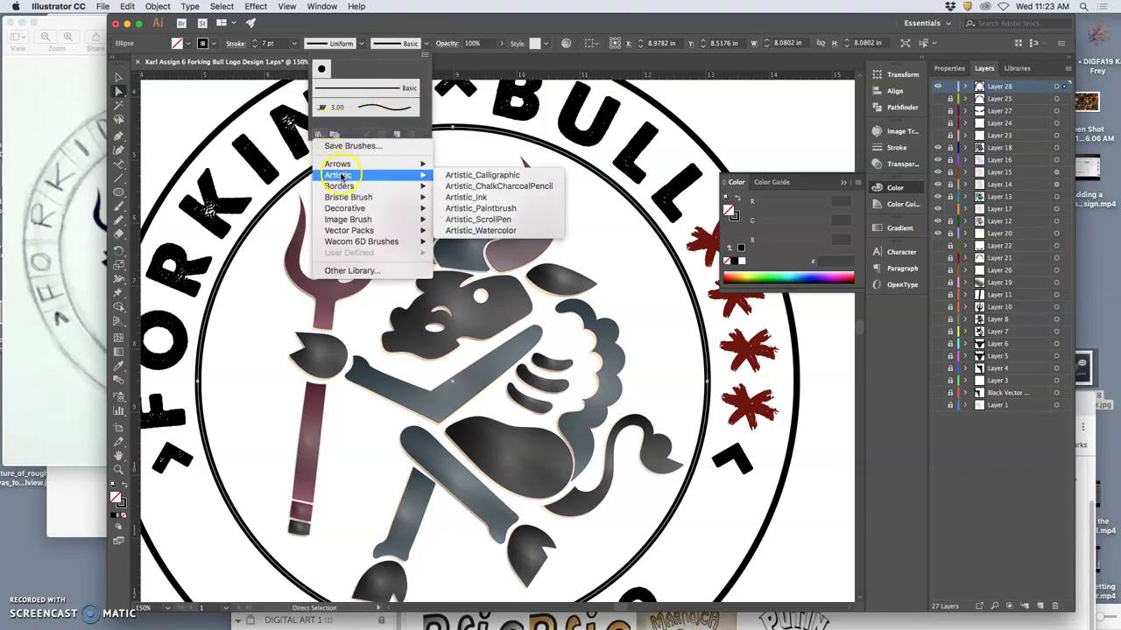
{"action": "mouse_move", "coordinate": [341, 188]}
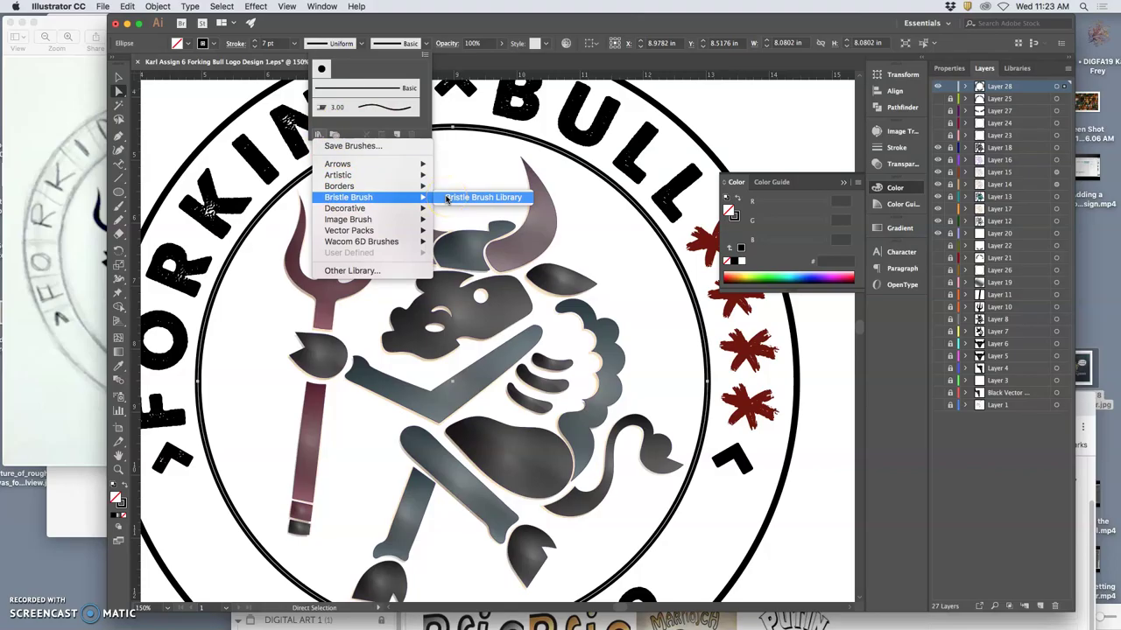
Apply the 1.00 Bristle Brush to the inner circle after trying 4.00, then collapse the library.
{"action": "left_click", "coordinate": [481, 197]}
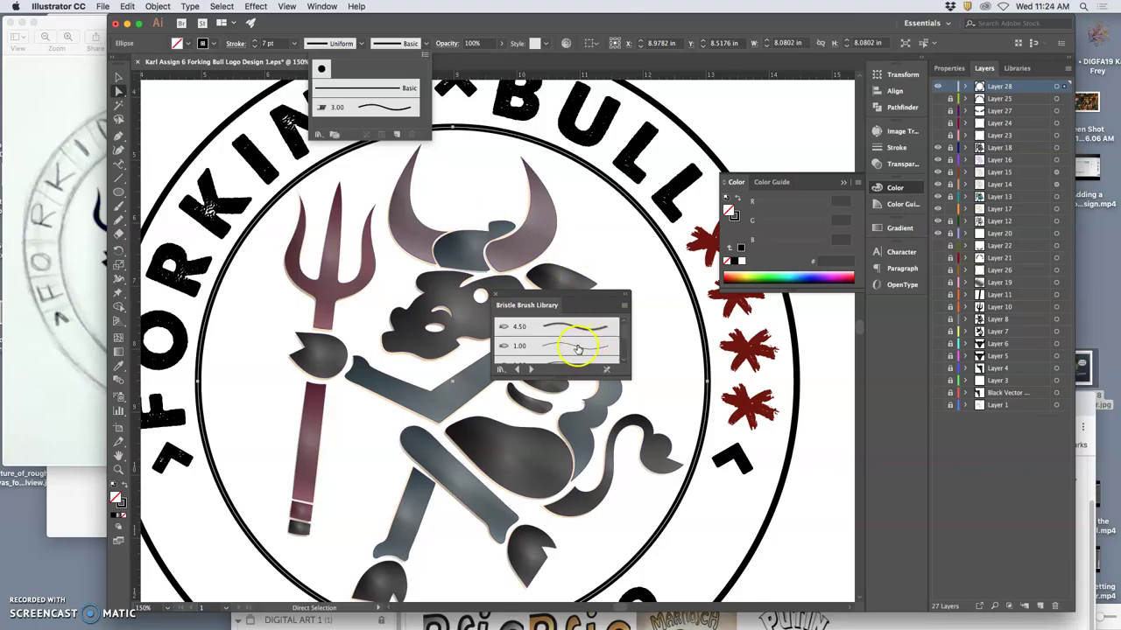
{"action": "left_click", "coordinate": [625, 344]}
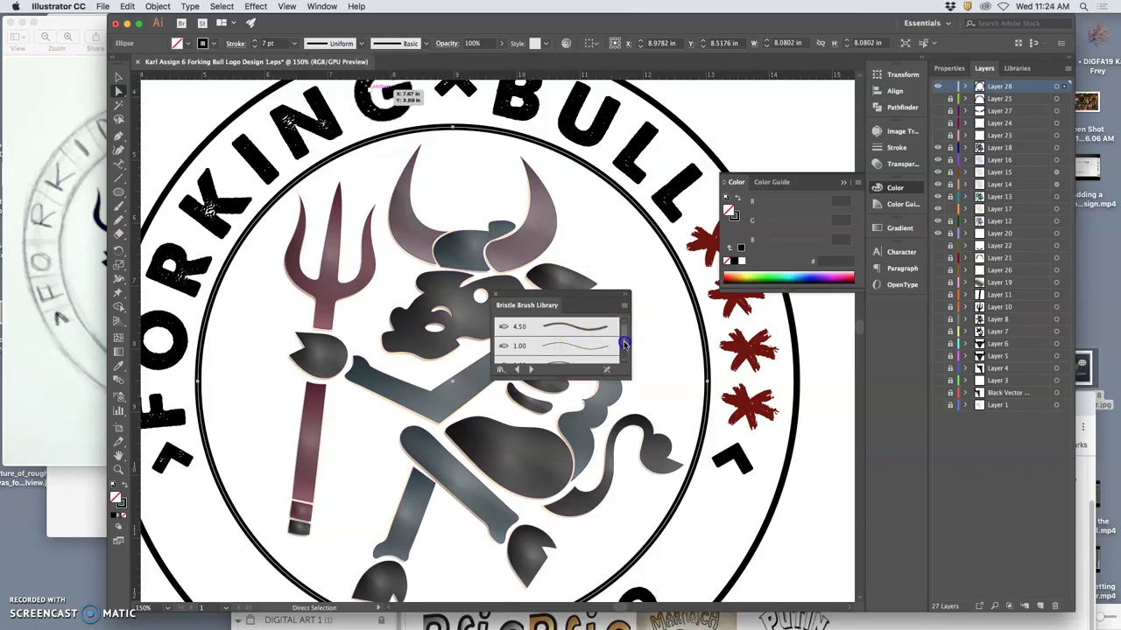
{"action": "mouse_move", "coordinate": [624, 335]}
{"action": "left_mouse_down"}
{"action": "mouse_move", "coordinate": [622, 354]}
{"action": "mouse_move", "coordinate": [620, 330]}
{"action": "mouse_move", "coordinate": [619, 344]}
{"action": "left_mouse_up"}
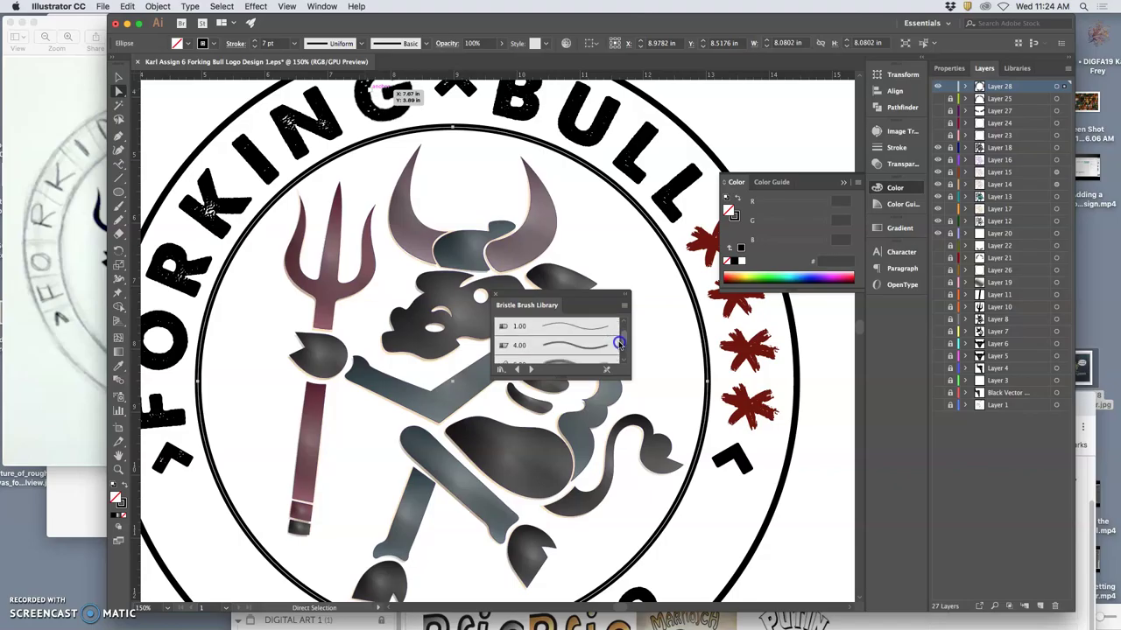
{"action": "left_click", "coordinate": [602, 346]}
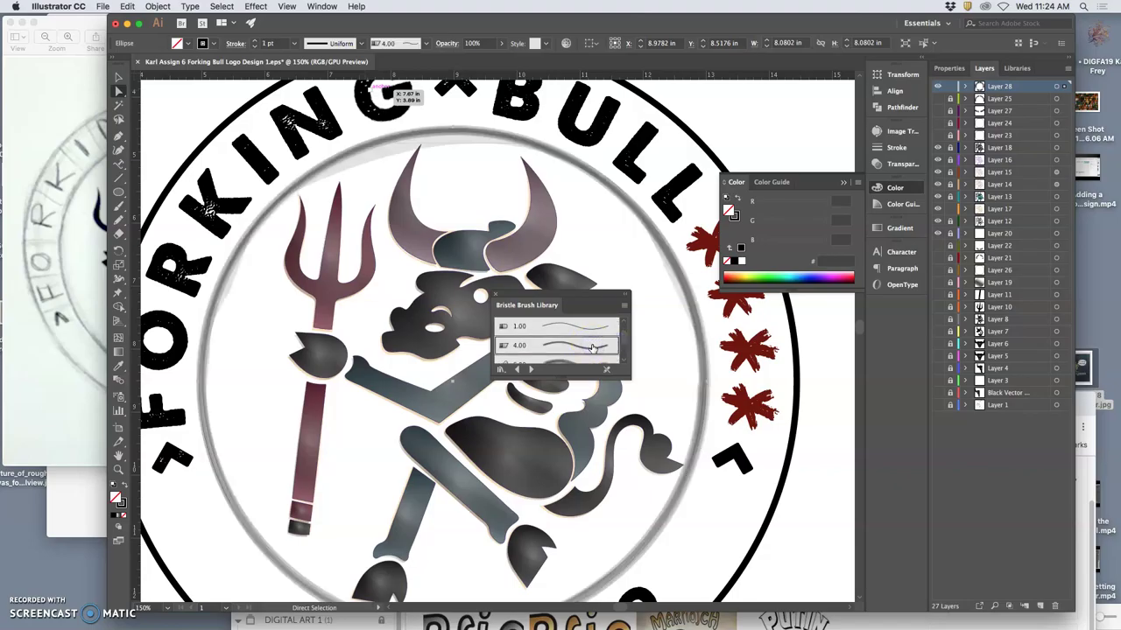
{"action": "left_click", "coordinate": [586, 332]}
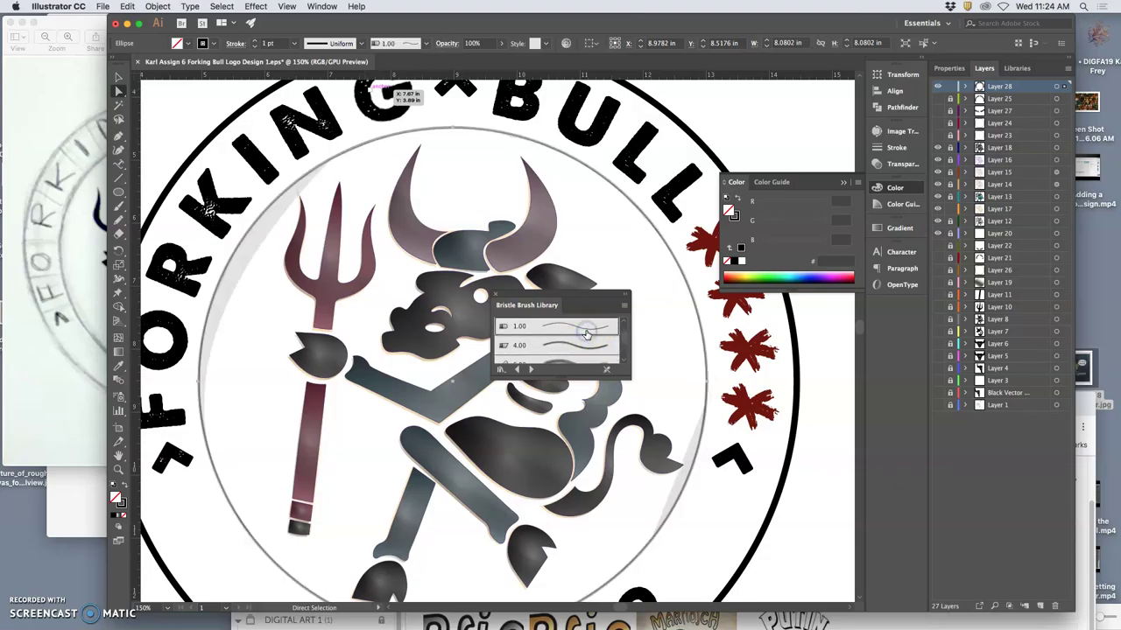
{"action": "scroll", "coordinate": [586, 332], "scroll_direction": "up", "scroll_amount": 1}
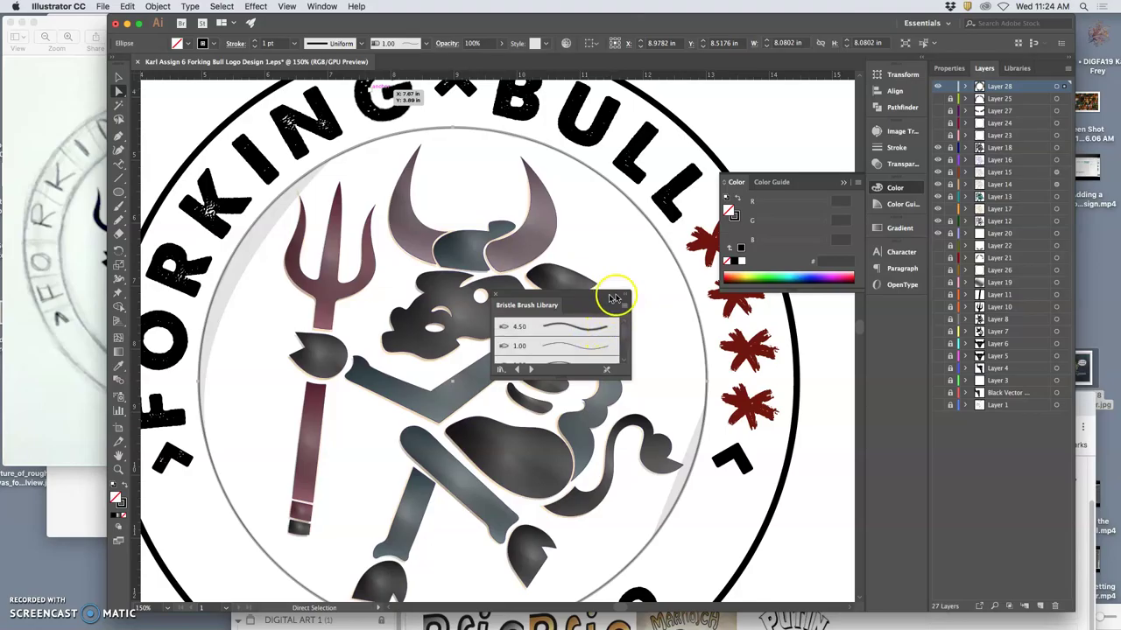
{"action": "left_click", "coordinate": [622, 298]}
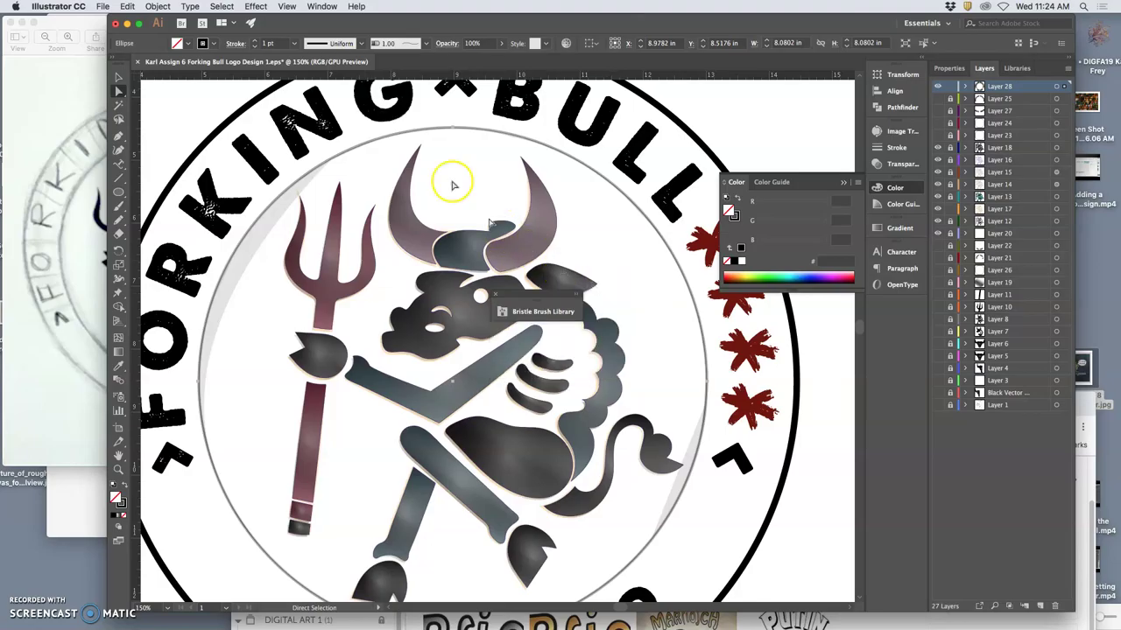
Switch the inner circle back to the Basic brush and raise its stroke weight to 7 pt.
{"action": "left_click", "coordinate": [425, 43]}
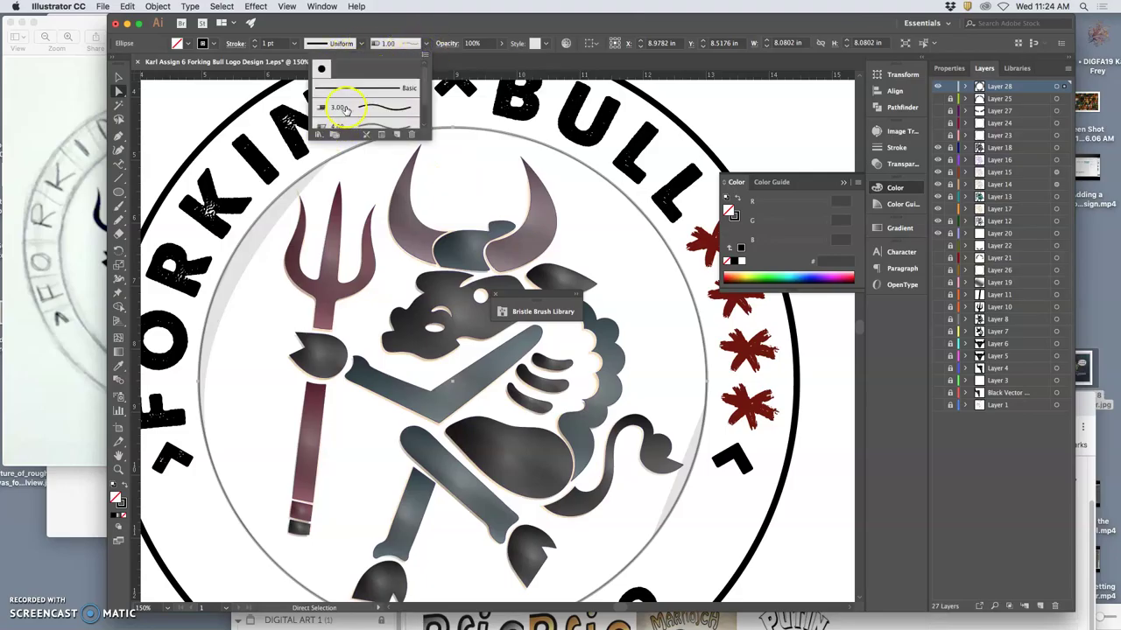
{"action": "left_click", "coordinate": [351, 91]}
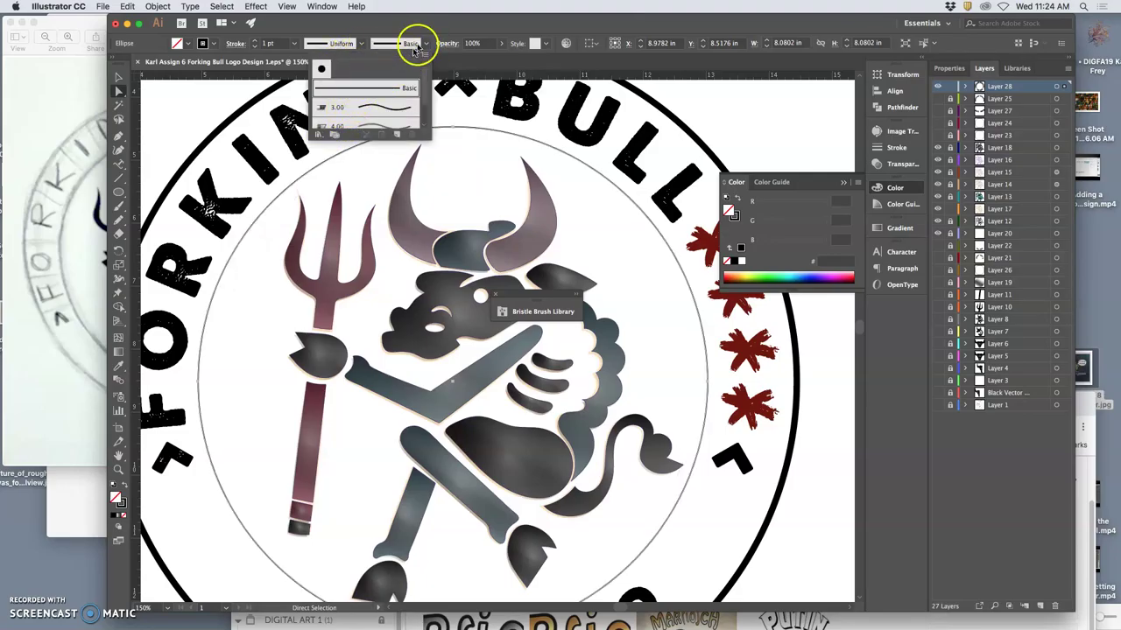
{"action": "left_click", "coordinate": [259, 43]}
{"action": "left_click", "coordinate": [257, 42]}
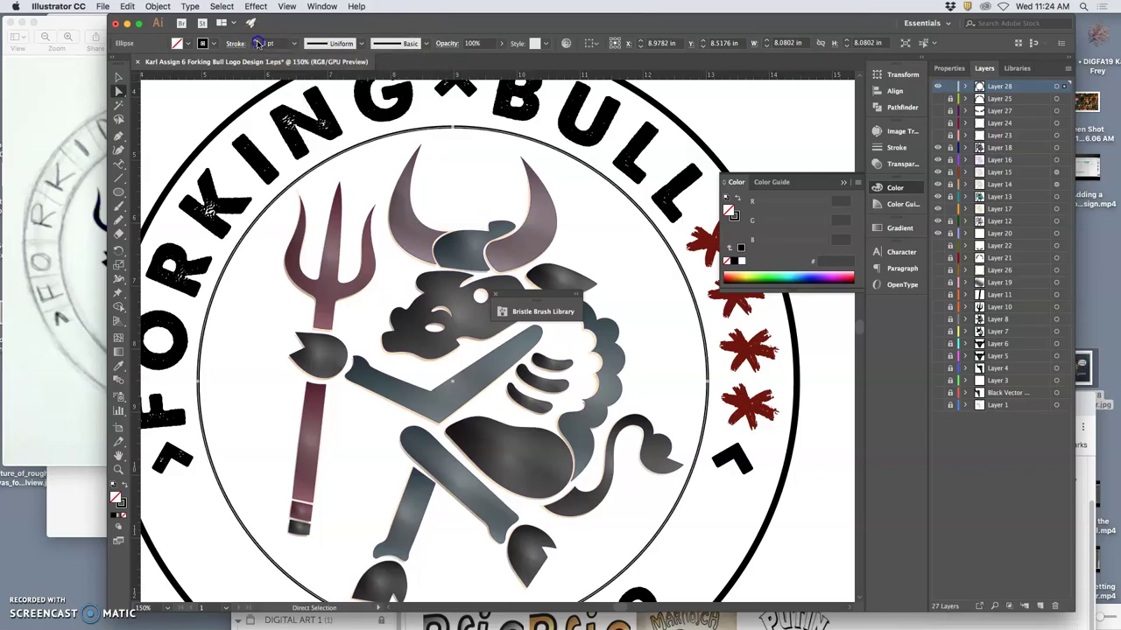
{"action": "left_click", "coordinate": [257, 41]}
{"action": "left_click", "coordinate": [257, 41]}
{"action": "left_click", "coordinate": [258, 41]}
{"action": "left_click", "coordinate": [257, 42]}
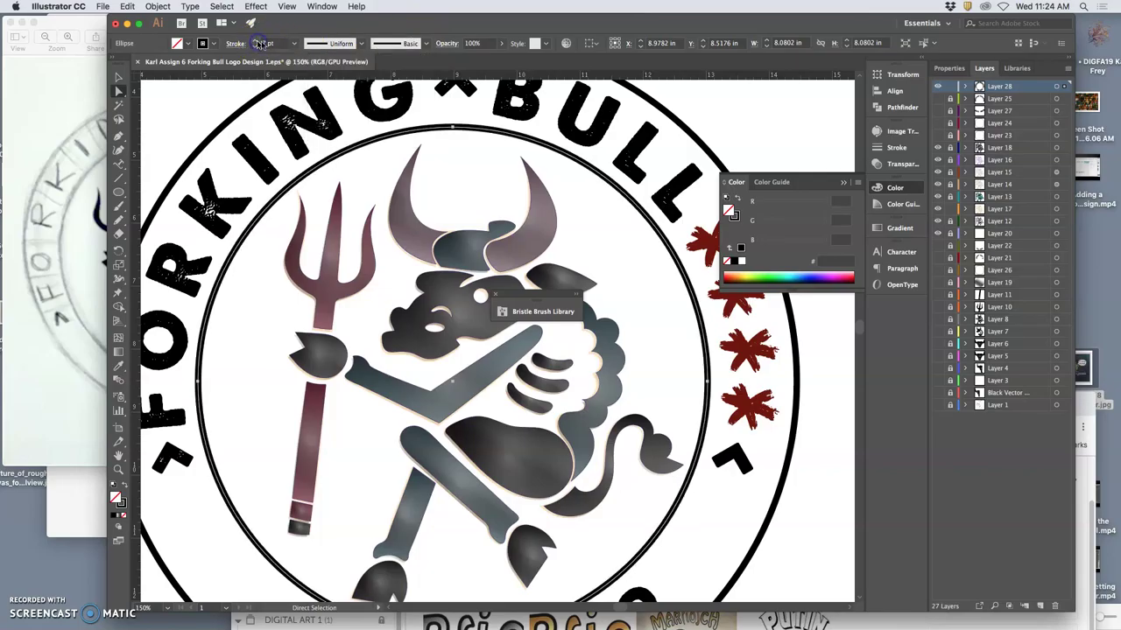
Keep the Basic brush on the circle and bring the brush library collections up again.
{"action": "left_click", "coordinate": [359, 44]}
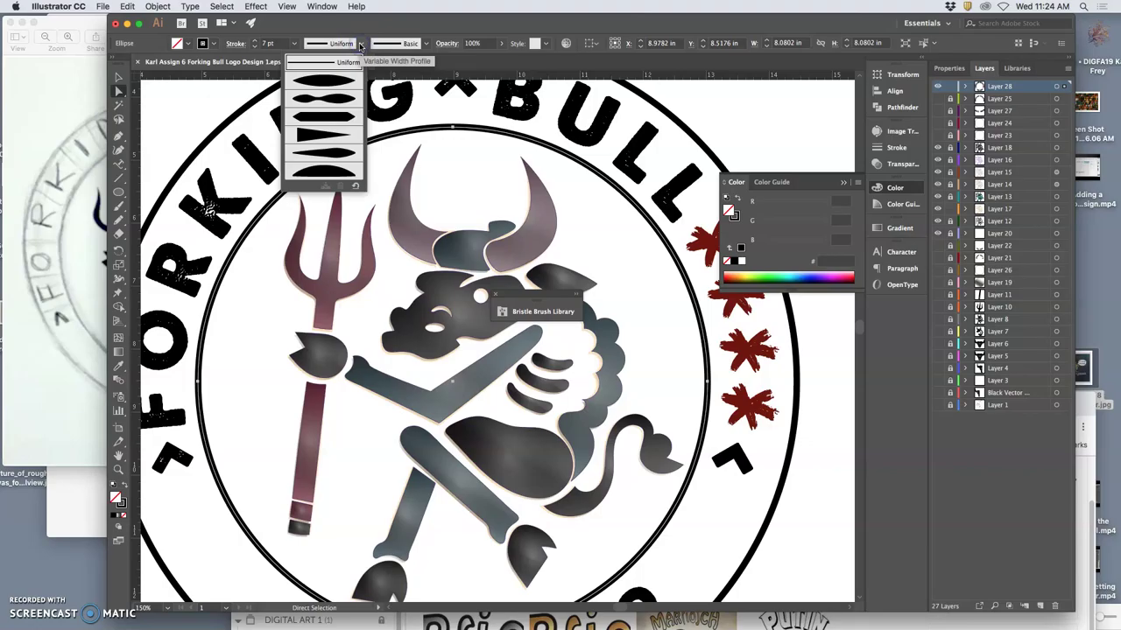
{"action": "left_click", "coordinate": [359, 44]}
{"action": "left_click", "coordinate": [426, 43]}
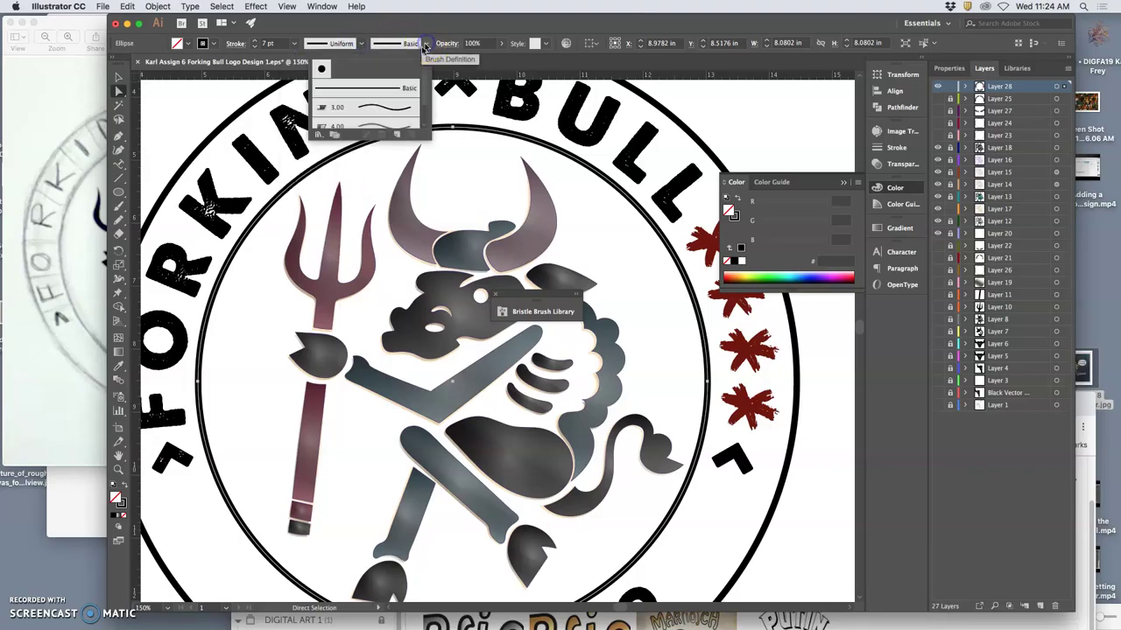
{"action": "left_click", "coordinate": [386, 92]}
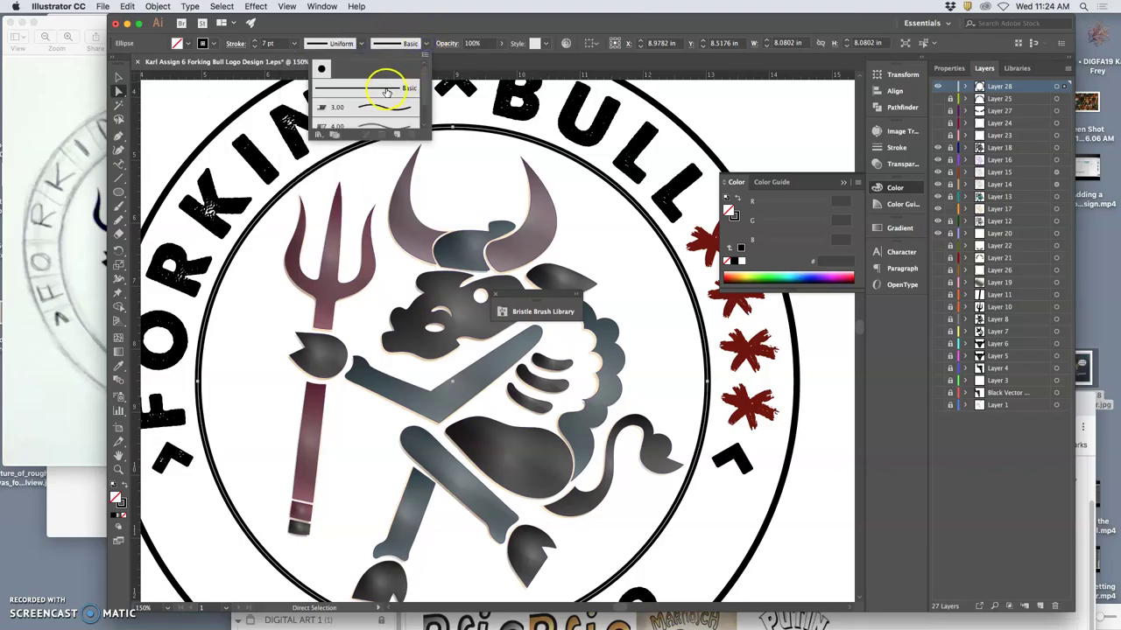
{"action": "left_click", "coordinate": [336, 135]}
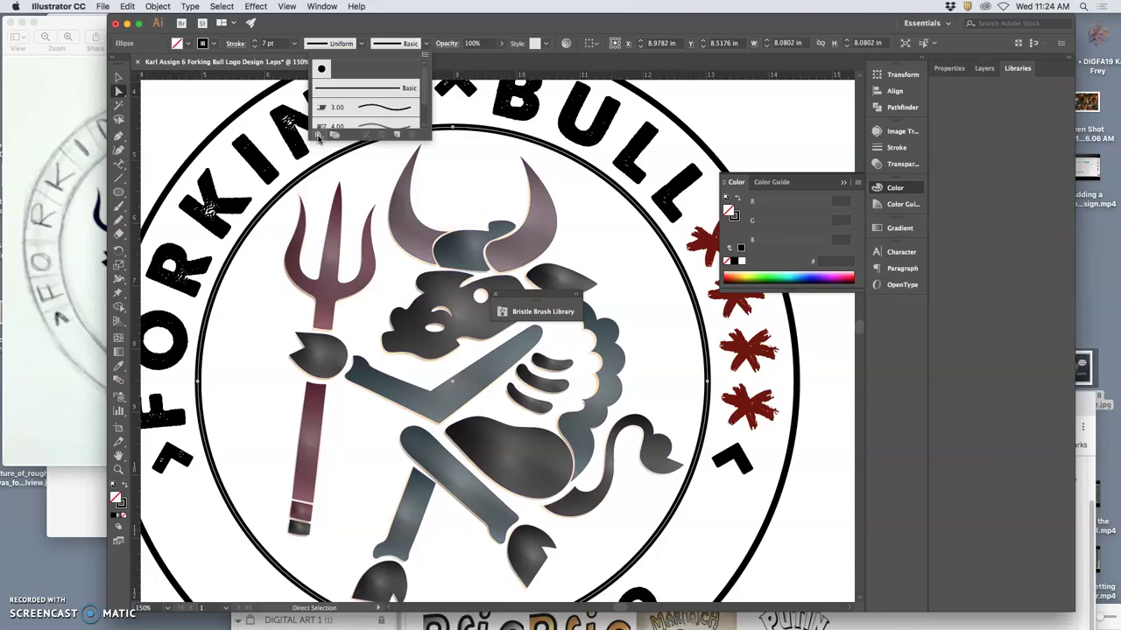
{"action": "left_click", "coordinate": [318, 135]}
Open Artistic_ChalkCharcoalPencil and try Chalk - Round, Chalk - Scribble and Charcoal brushes on the ring.
{"action": "left_click", "coordinate": [335, 176]}
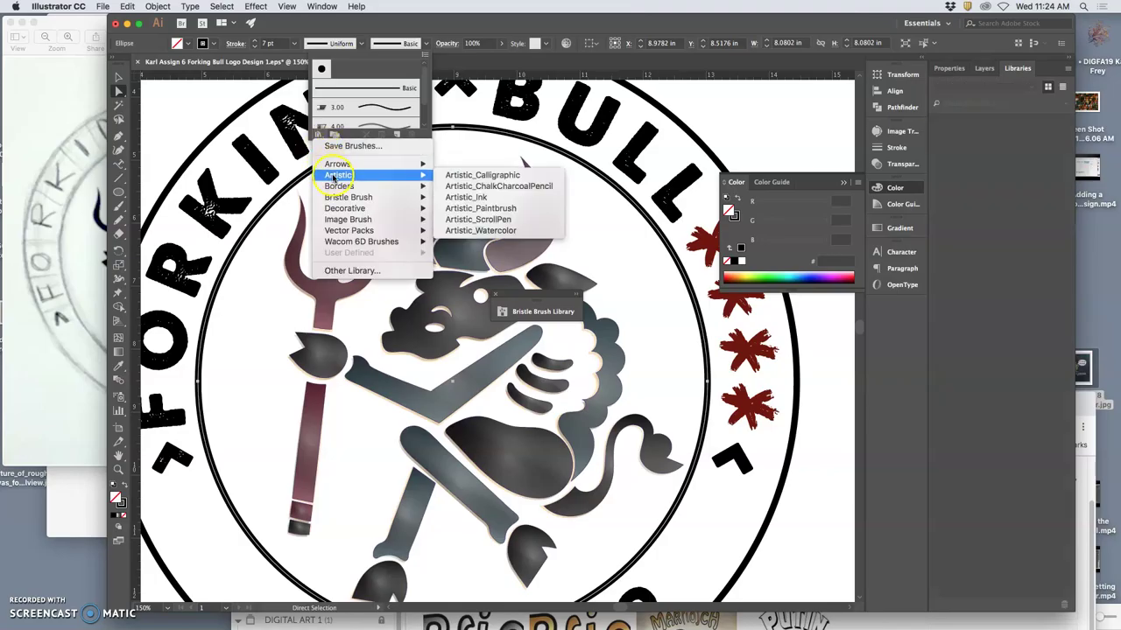
{"action": "left_click", "coordinate": [452, 187]}
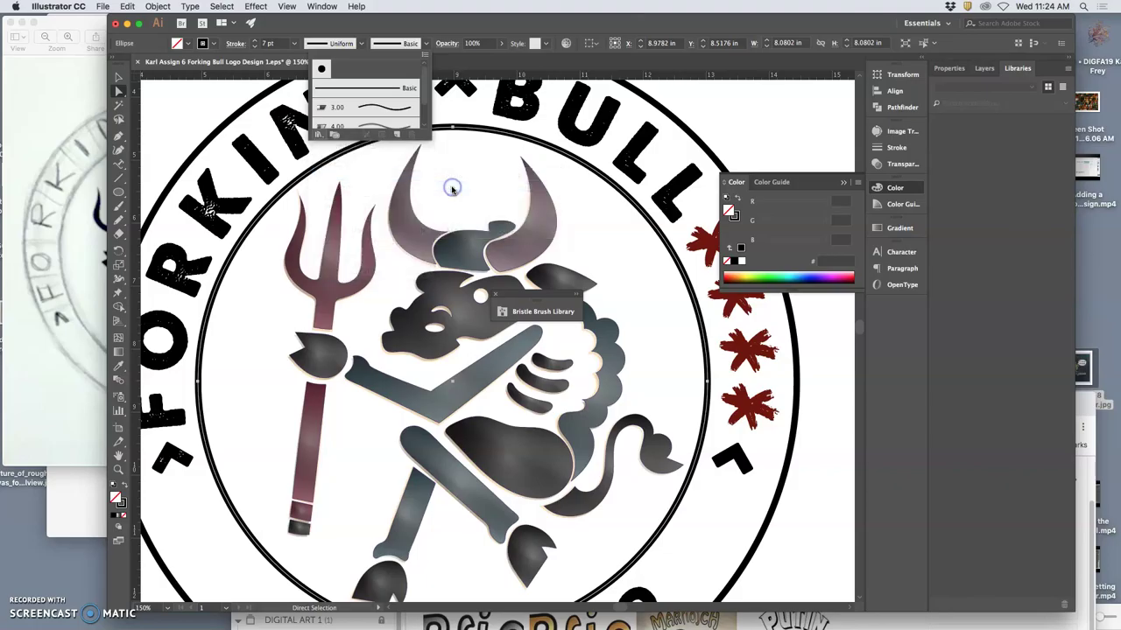
{"action": "left_click", "coordinate": [436, 331]}
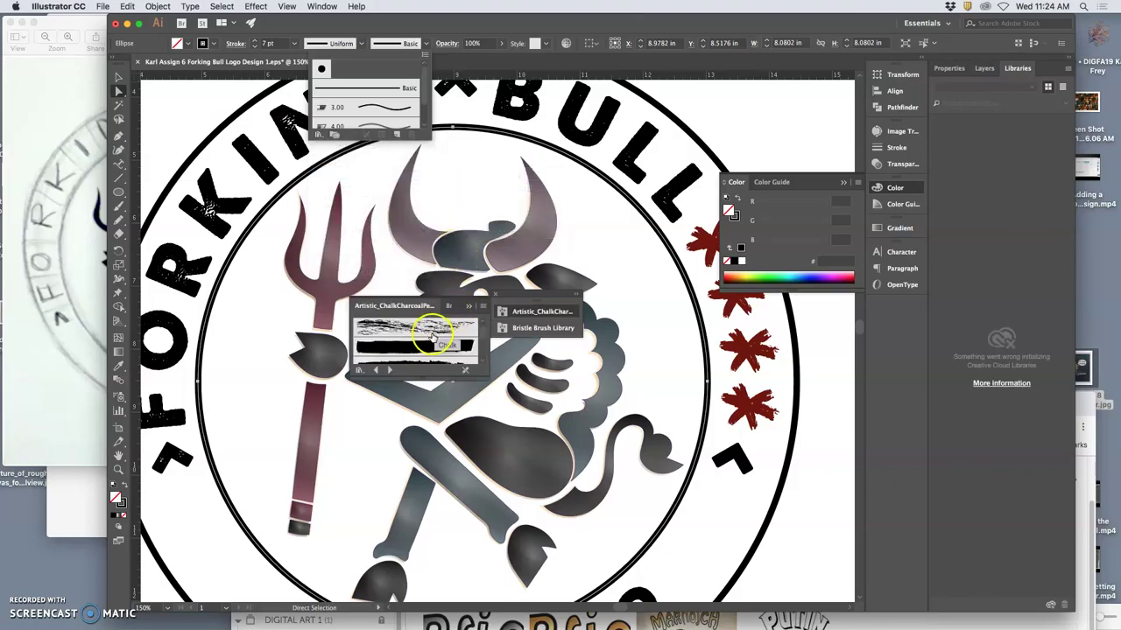
{"action": "left_click", "coordinate": [484, 338]}
{"action": "scroll", "coordinate": [482, 343], "scroll_direction": "down", "scroll_amount": 2}
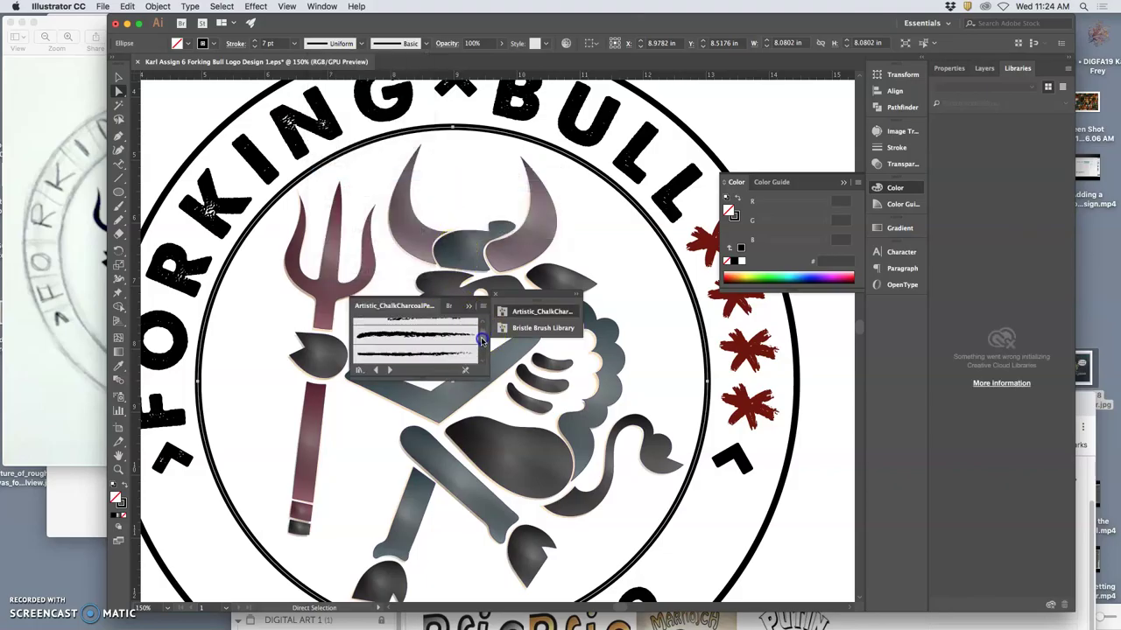
{"action": "left_click_drag", "start_coordinate": [481, 338], "coordinate": [482, 340]}
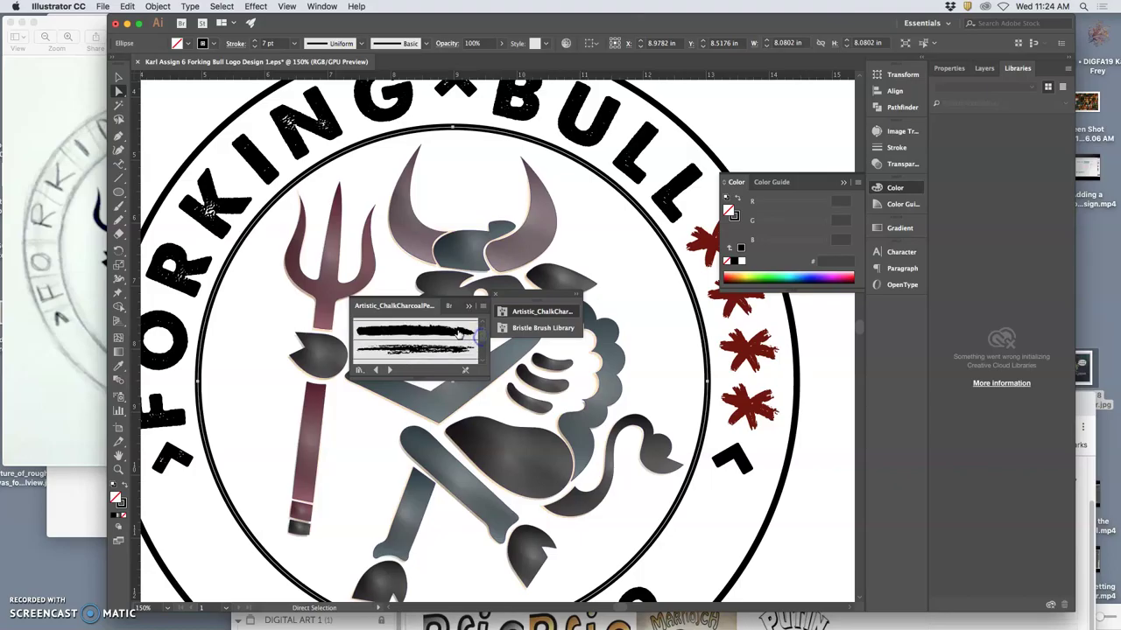
{"action": "left_click", "coordinate": [459, 333]}
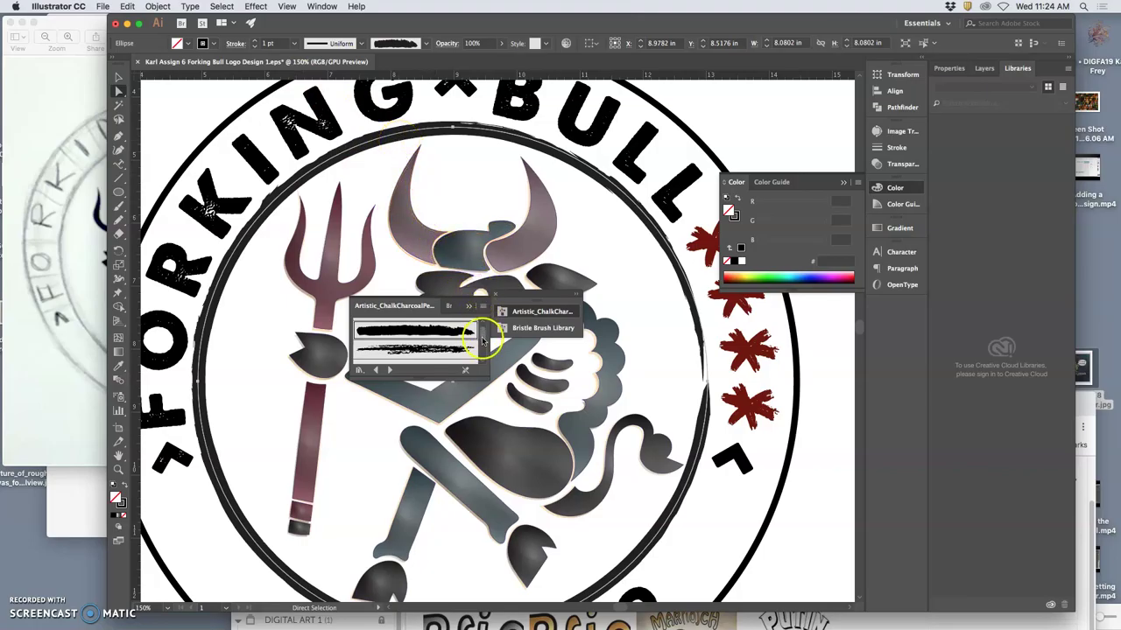
{"action": "left_click_drag", "start_coordinate": [480, 338], "coordinate": [481, 338]}
{"action": "left_click", "coordinate": [457, 347]}
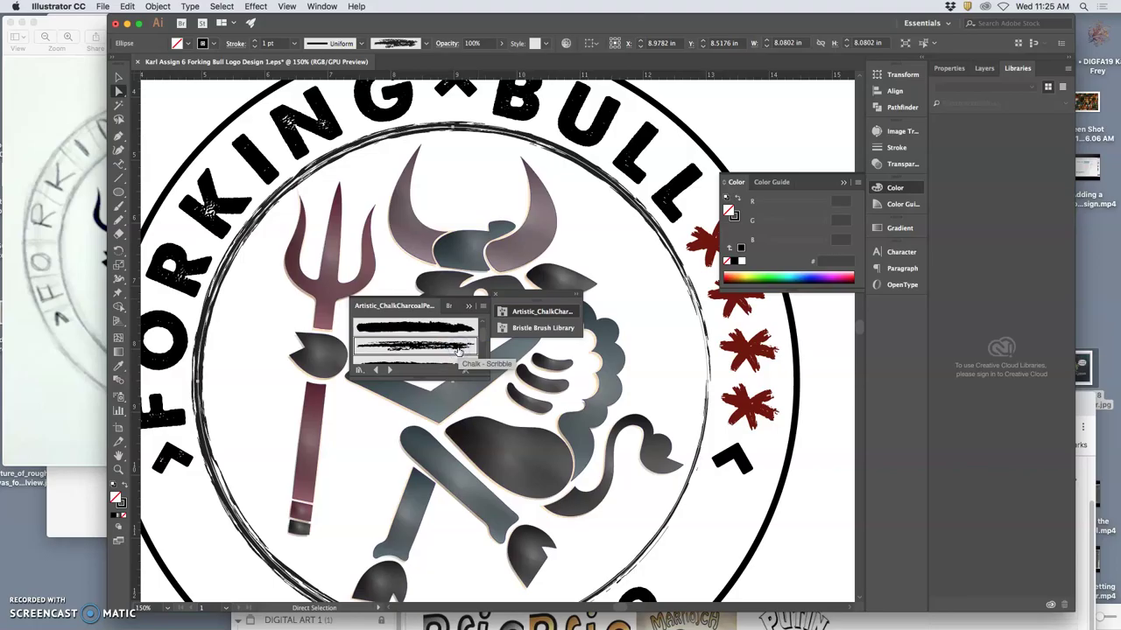
{"action": "left_click_drag", "start_coordinate": [480, 338], "coordinate": [480, 338]}
{"action": "left_click", "coordinate": [457, 341]}
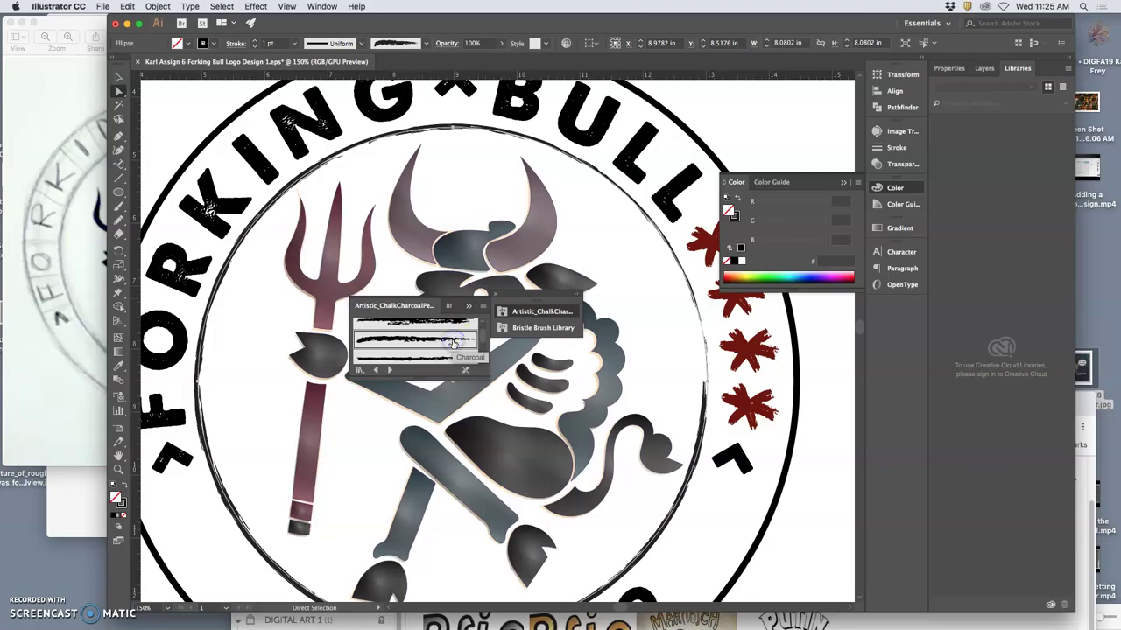
Try Charcoal - Smooth, Charcoal - Soft and Chalk brushes, settling on a thick charcoal stroke.
{"action": "left_click", "coordinate": [434, 359]}
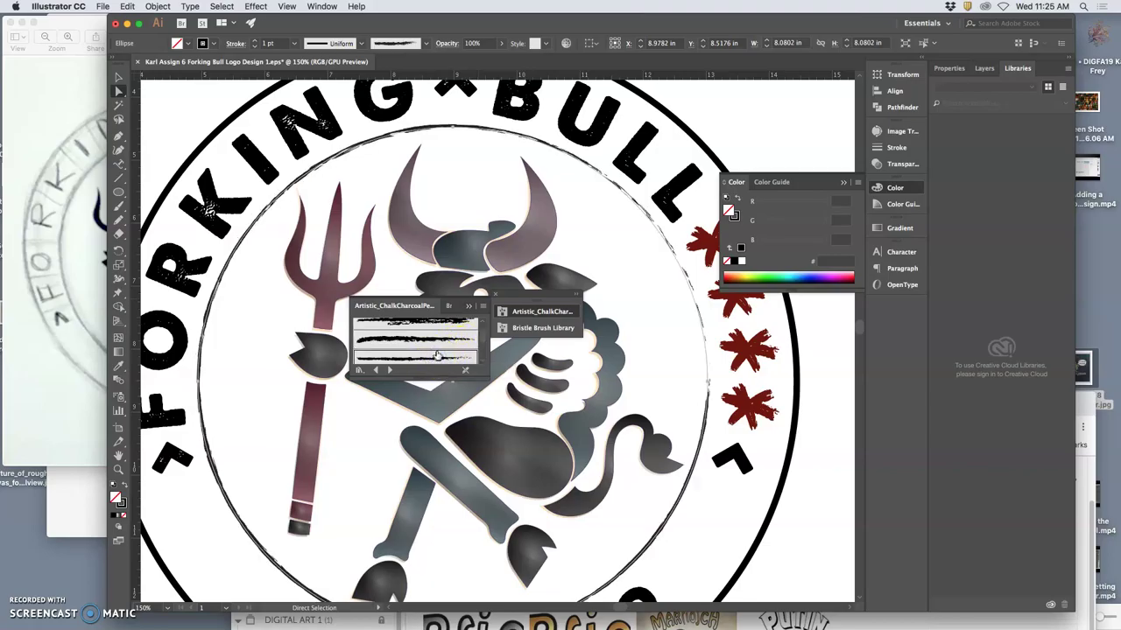
{"action": "left_click_drag", "start_coordinate": [480, 336], "coordinate": [480, 344]}
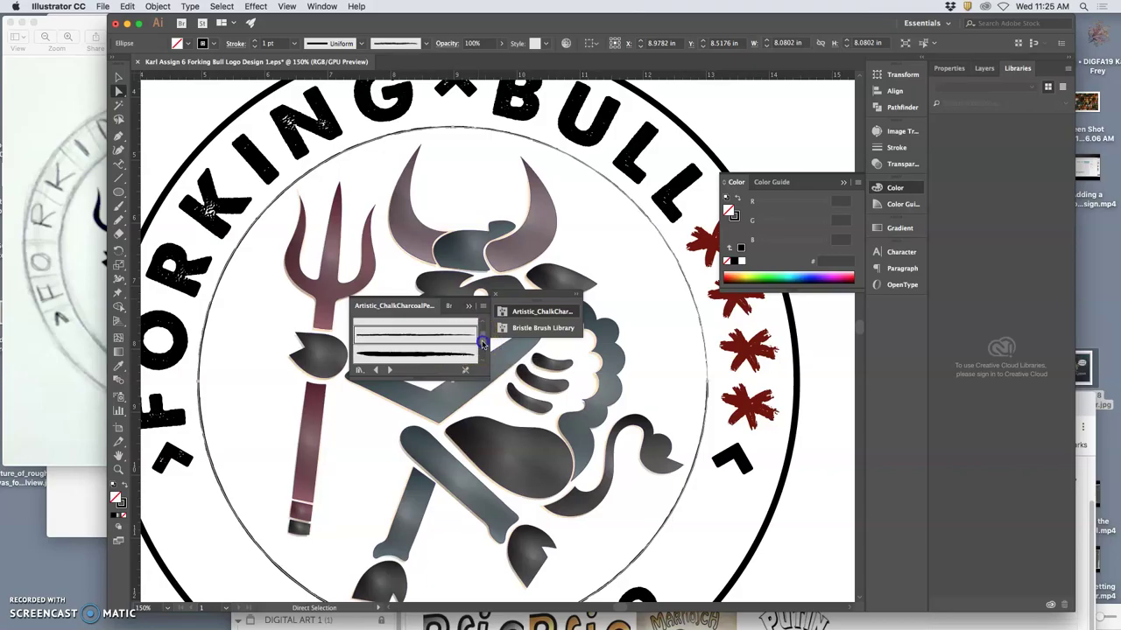
{"action": "left_click", "coordinate": [455, 356]}
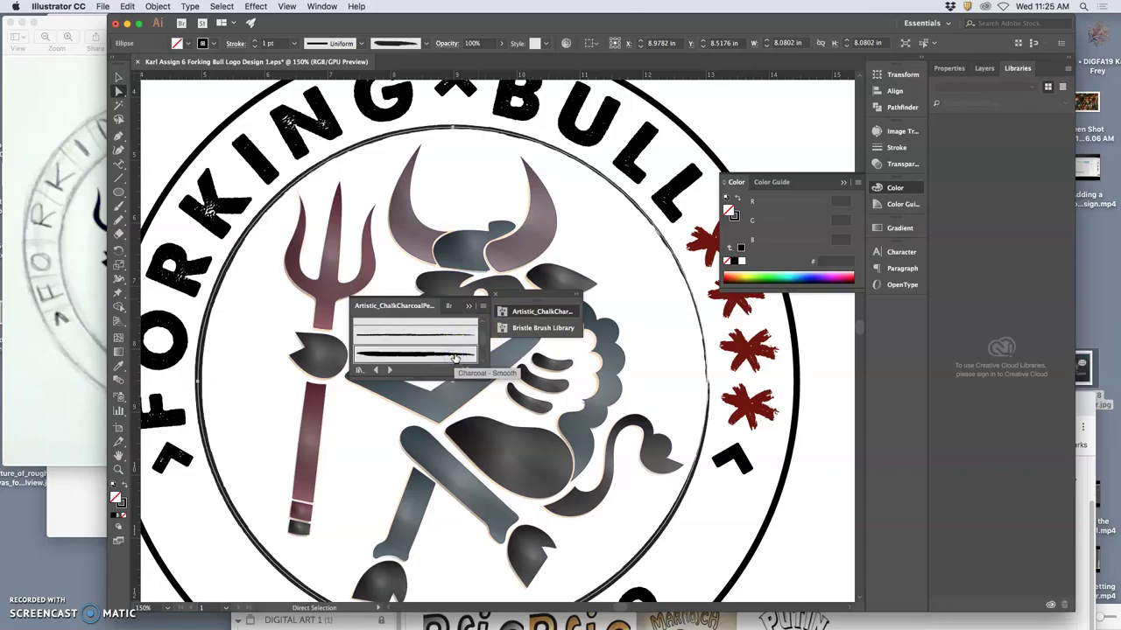
{"action": "left_click_drag", "start_coordinate": [479, 338], "coordinate": [480, 344]}
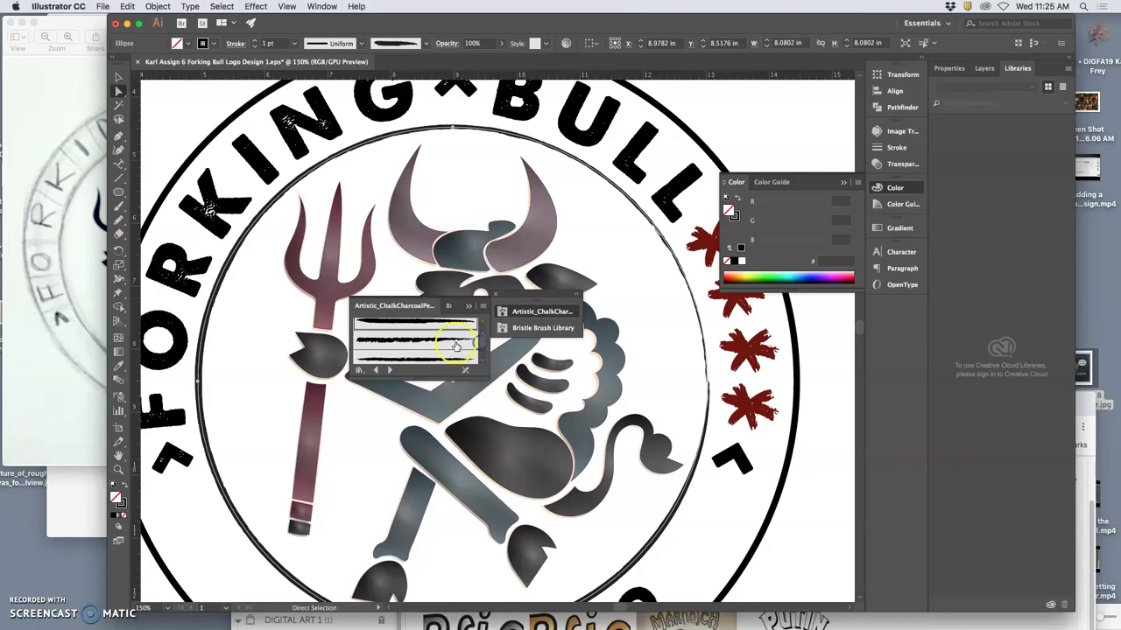
{"action": "left_click", "coordinate": [429, 360]}
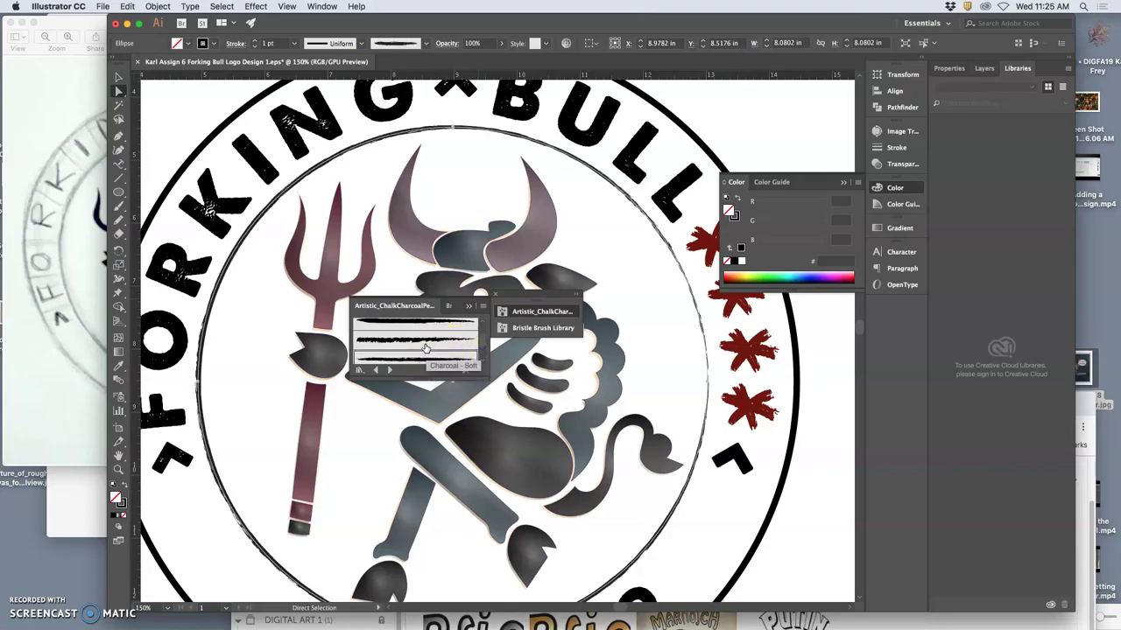
{"action": "left_click", "coordinate": [425, 345]}
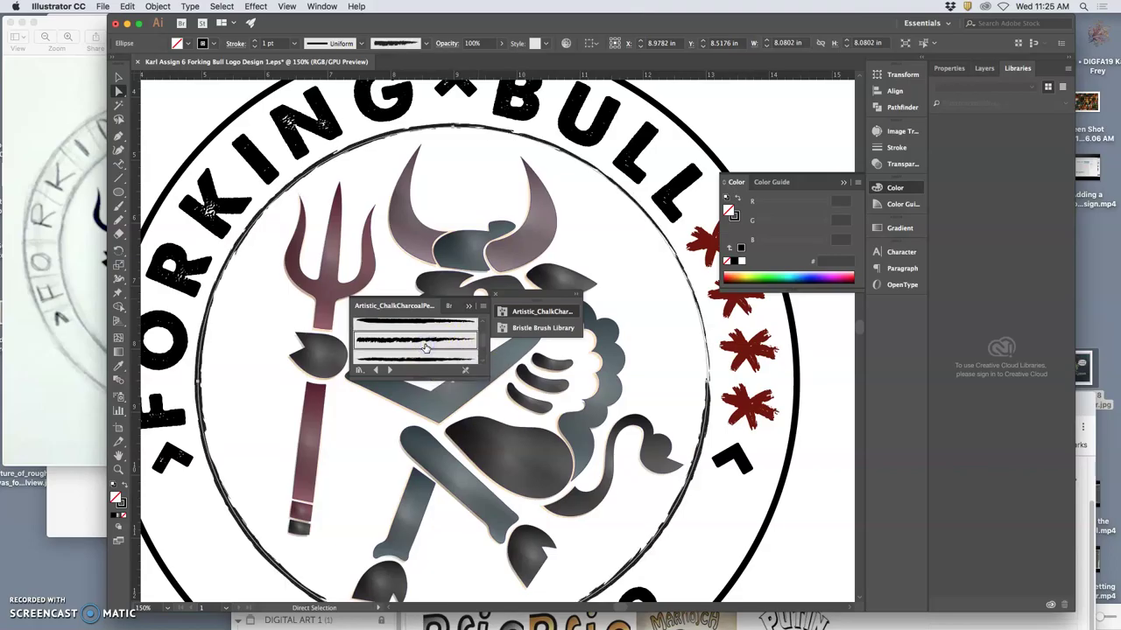
{"action": "left_click", "coordinate": [479, 346]}
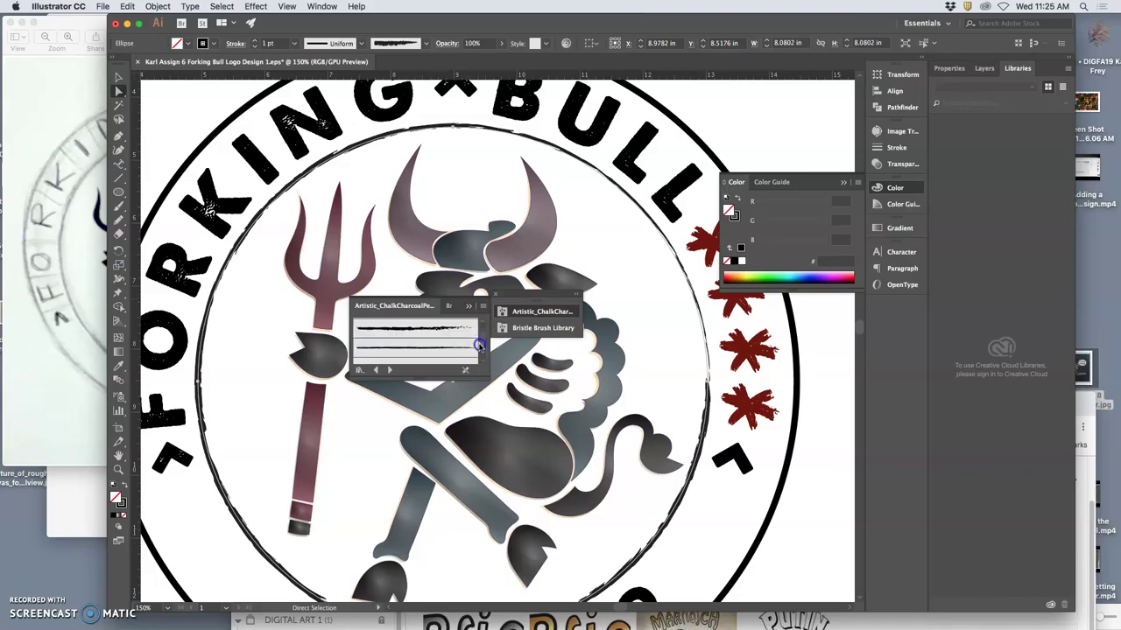
{"action": "left_click", "coordinate": [479, 331]}
{"action": "left_click", "coordinate": [448, 329]}
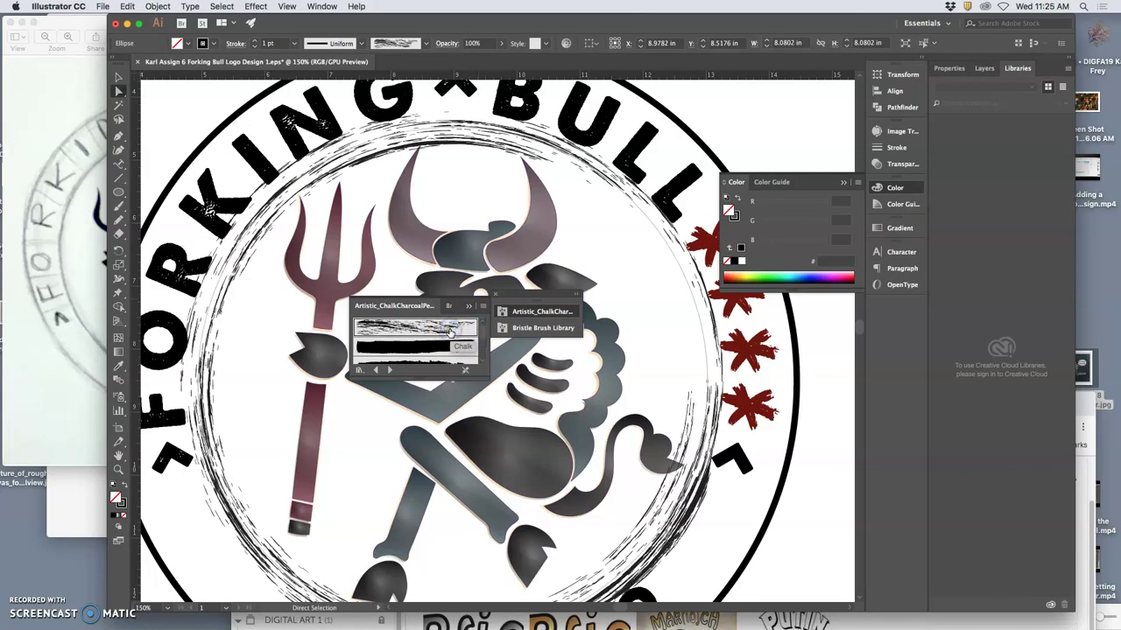
{"action": "left_click", "coordinate": [429, 349]}
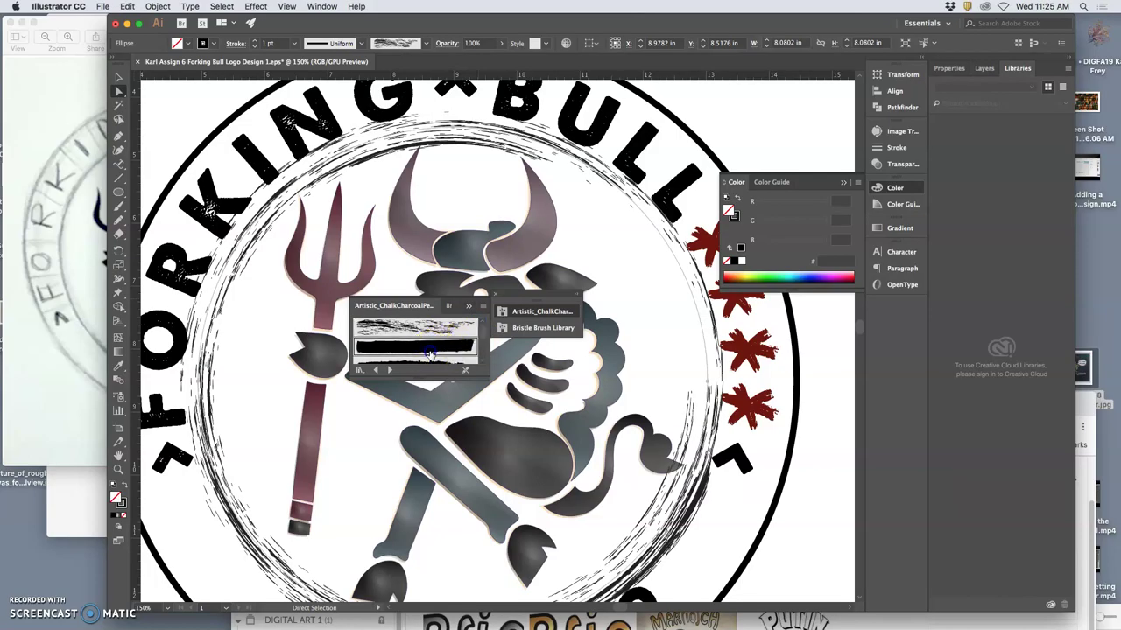
{"action": "left_click", "coordinate": [479, 340]}
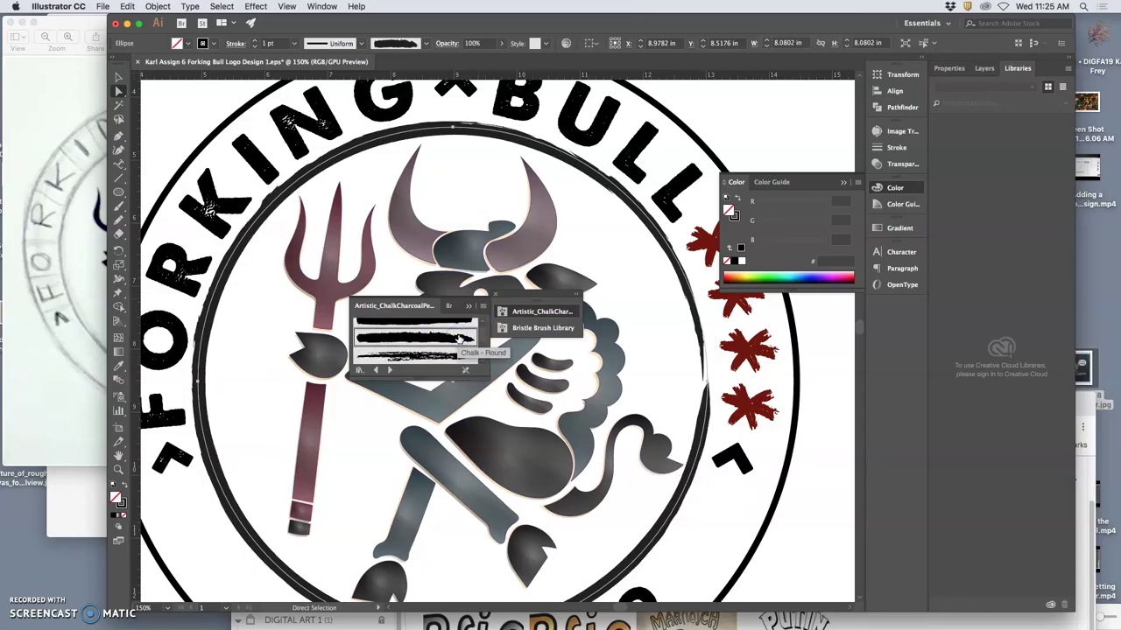
{"action": "left_click", "coordinate": [453, 357]}
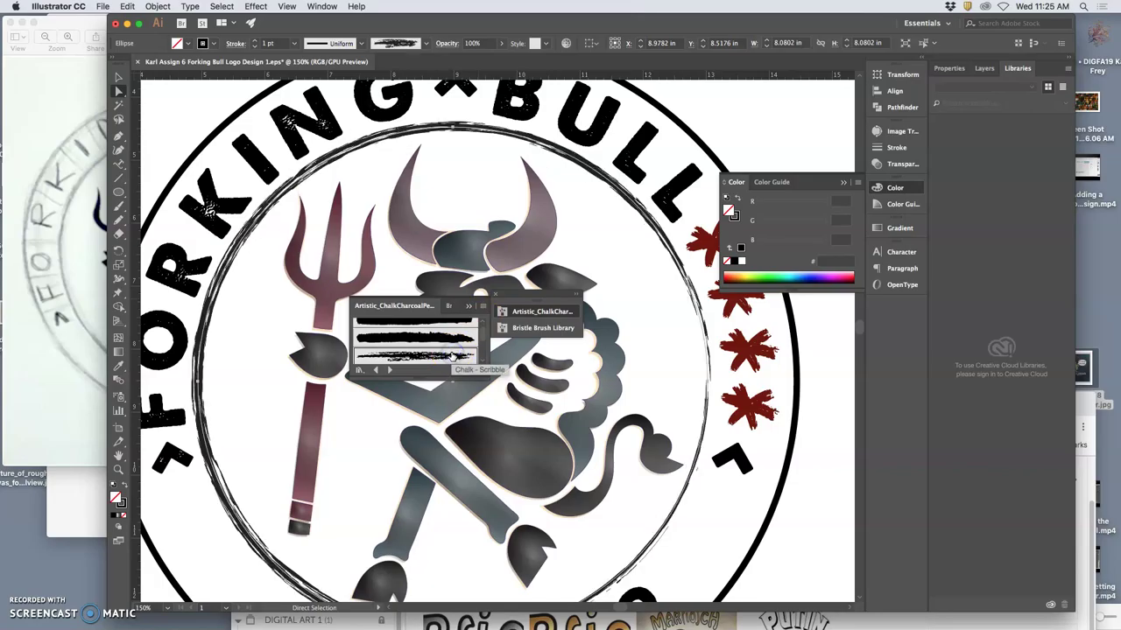
{"action": "left_click", "coordinate": [445, 336]}
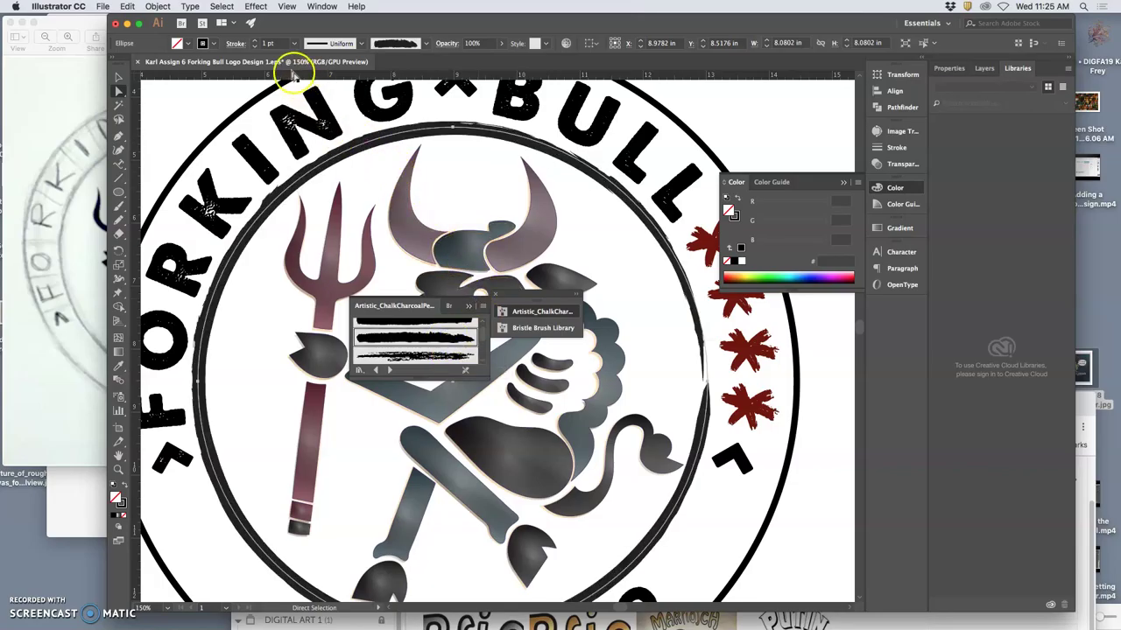
Thin the ring's charcoal stroke to 0.5 pt, then set it to 0.75 pt.
{"action": "left_click", "coordinate": [255, 46]}
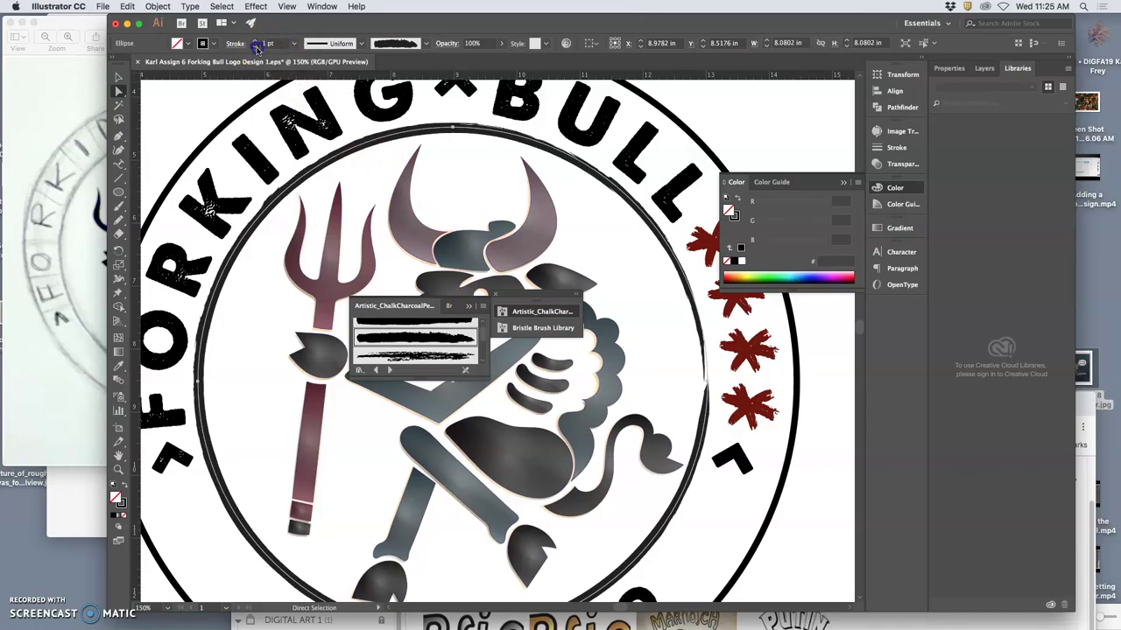
{"action": "left_click", "coordinate": [255, 47]}
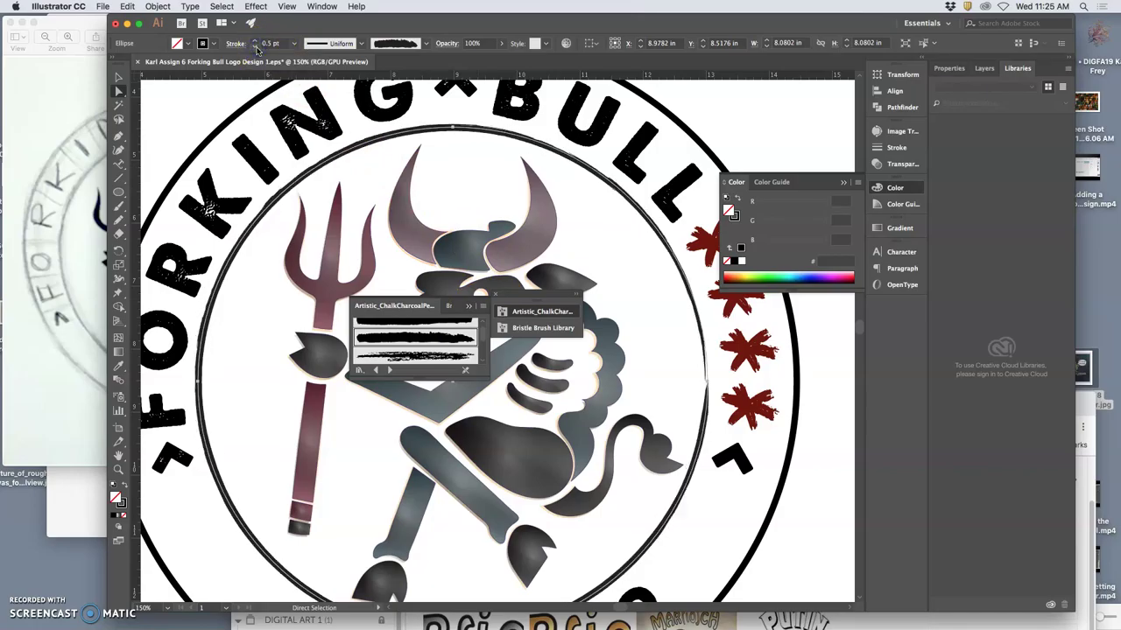
{"action": "left_click", "coordinate": [259, 44]}
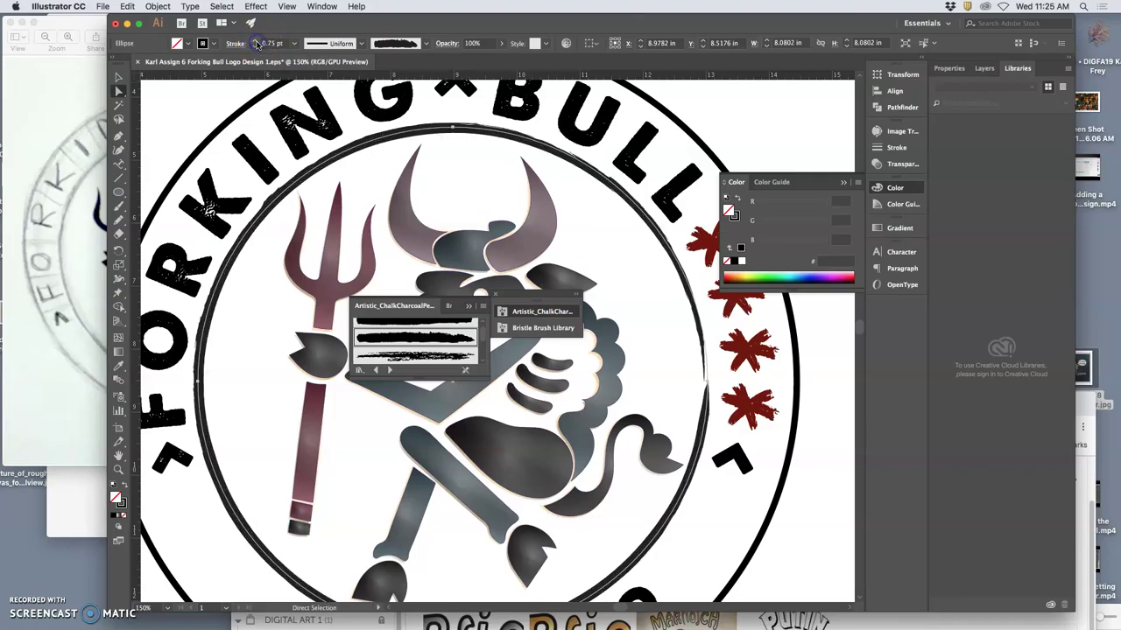
{"action": "left_click", "coordinate": [254, 47]}
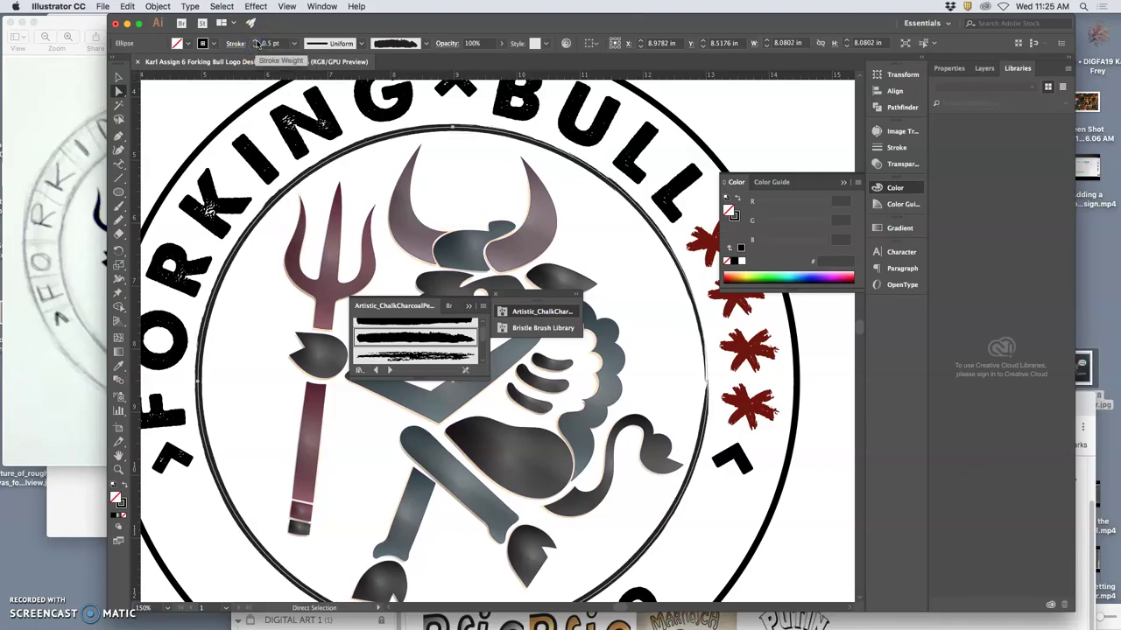
{"action": "left_click", "coordinate": [257, 42]}
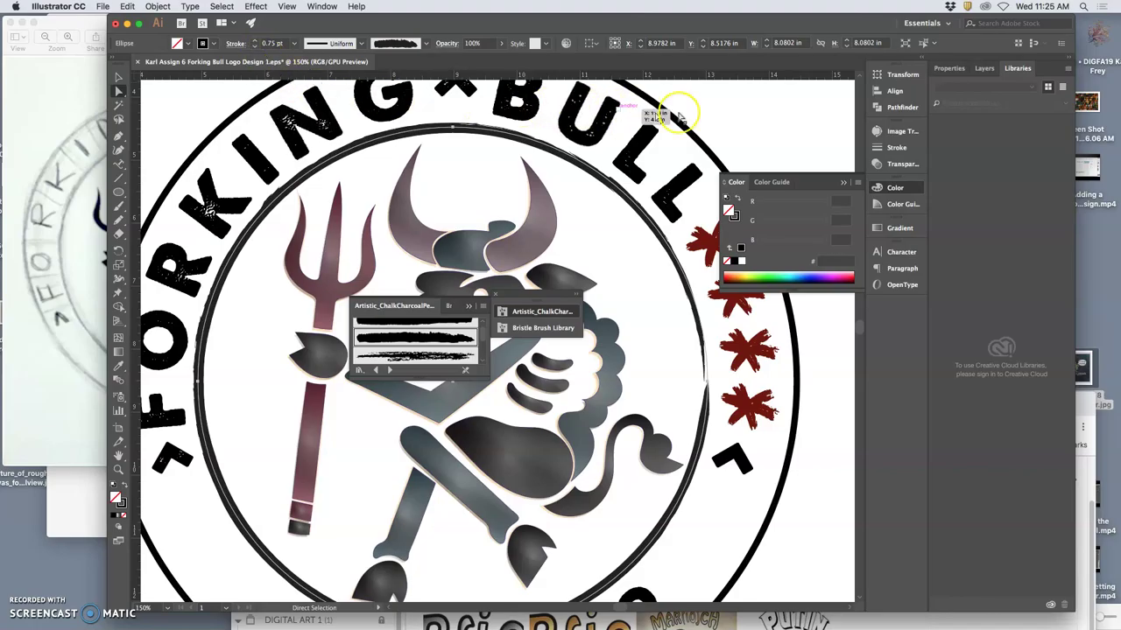
Deselect, close the brush library, and zoom out to show the whole badge.
{"action": "left_click", "coordinate": [718, 117]}
{"action": "left_click", "coordinate": [496, 295]}
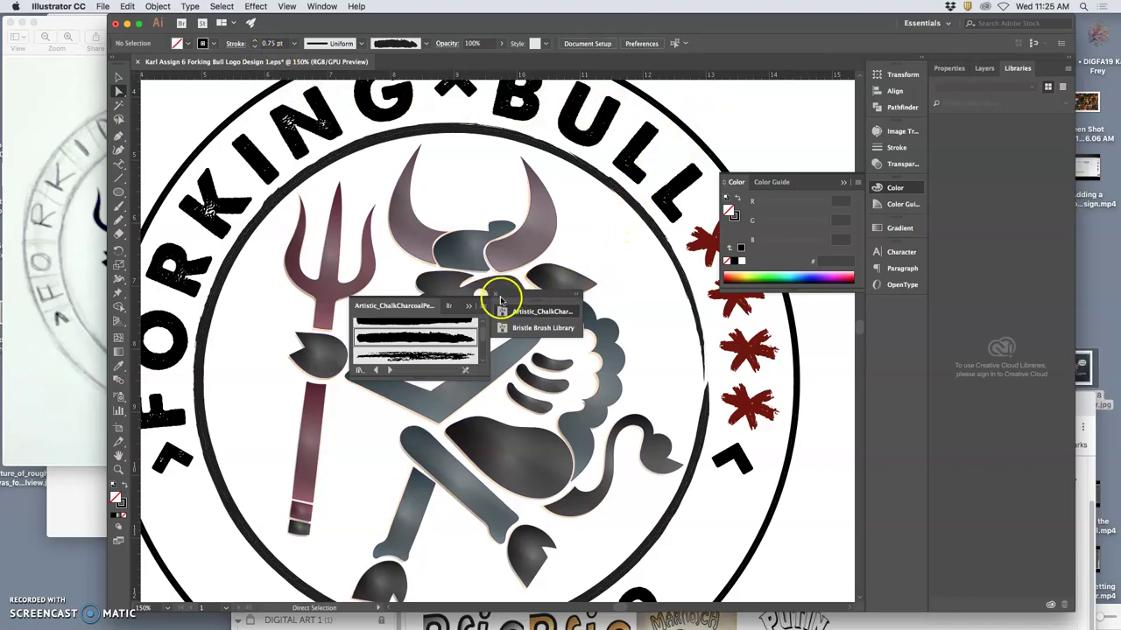
{"action": "key", "text": "super+minus"}
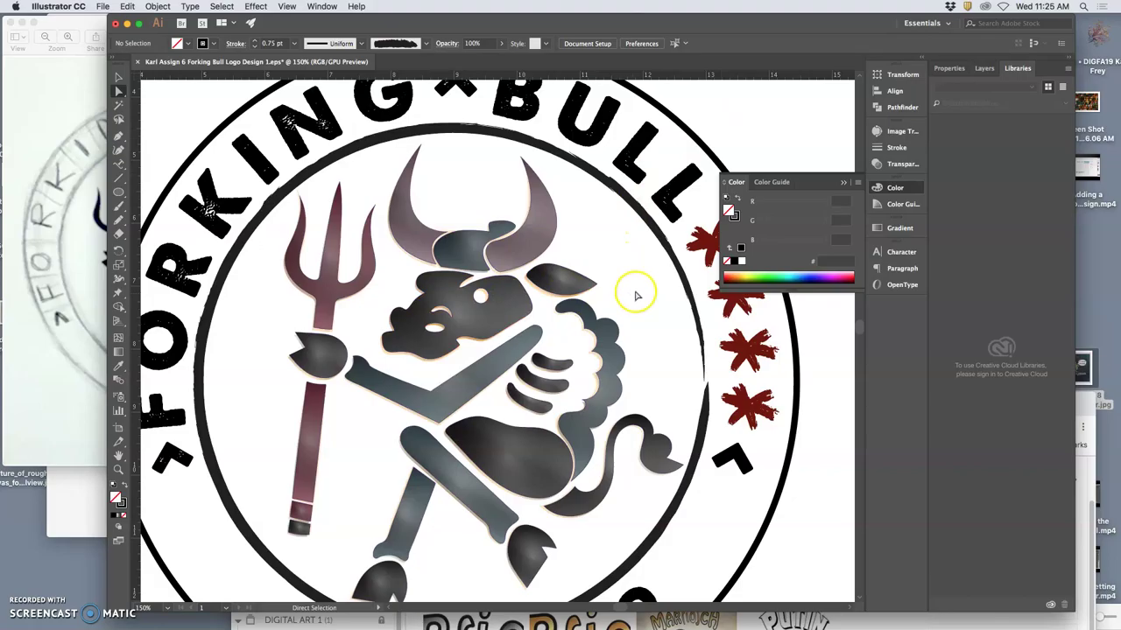
{"action": "key", "text": "super+minus"}
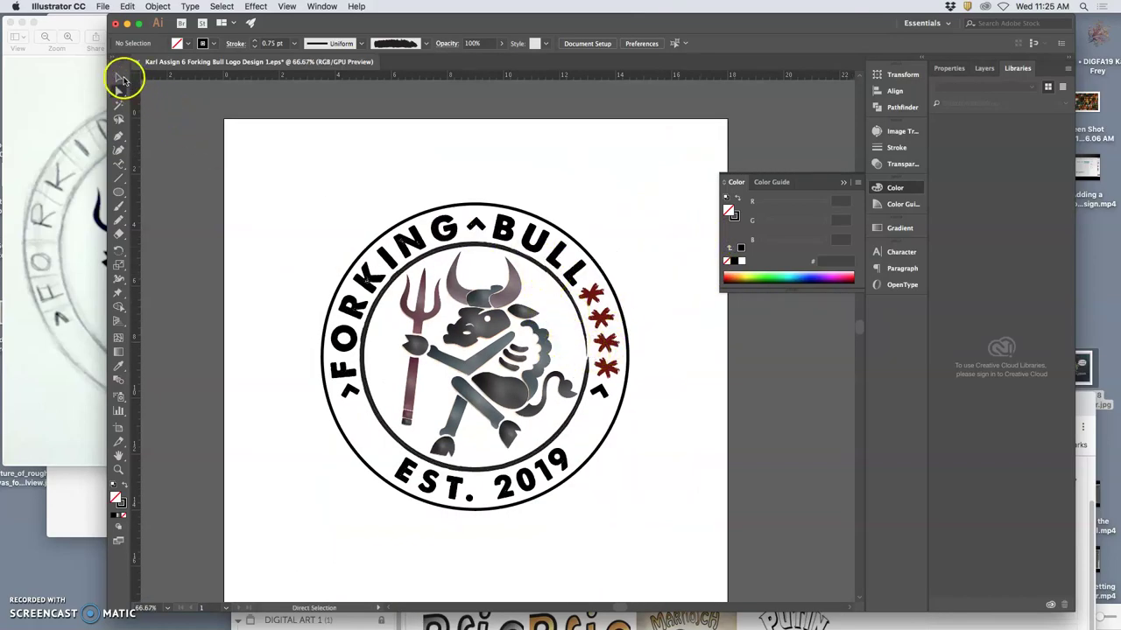
{"action": "left_click", "coordinate": [120, 78]}
{"action": "left_click", "coordinate": [556, 276]}
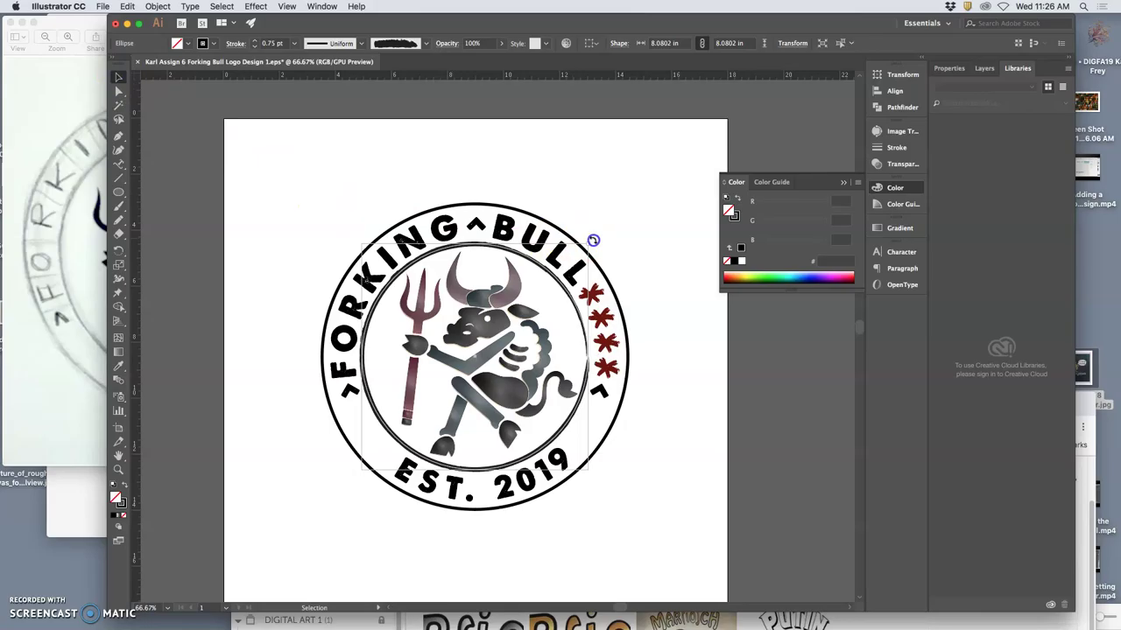
Rotate the inner charcoal ring slightly by a corner handle and reselect it.
{"action": "left_click_drag", "start_coordinate": [593, 237], "coordinate": [474, 374]}
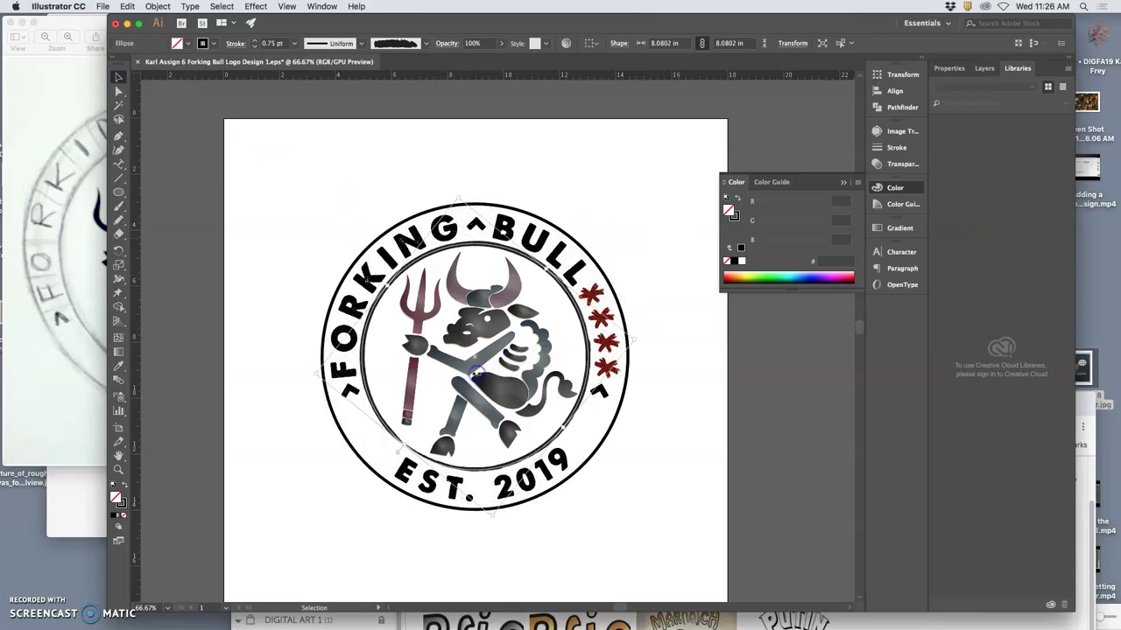
{"action": "left_click", "coordinate": [632, 251]}
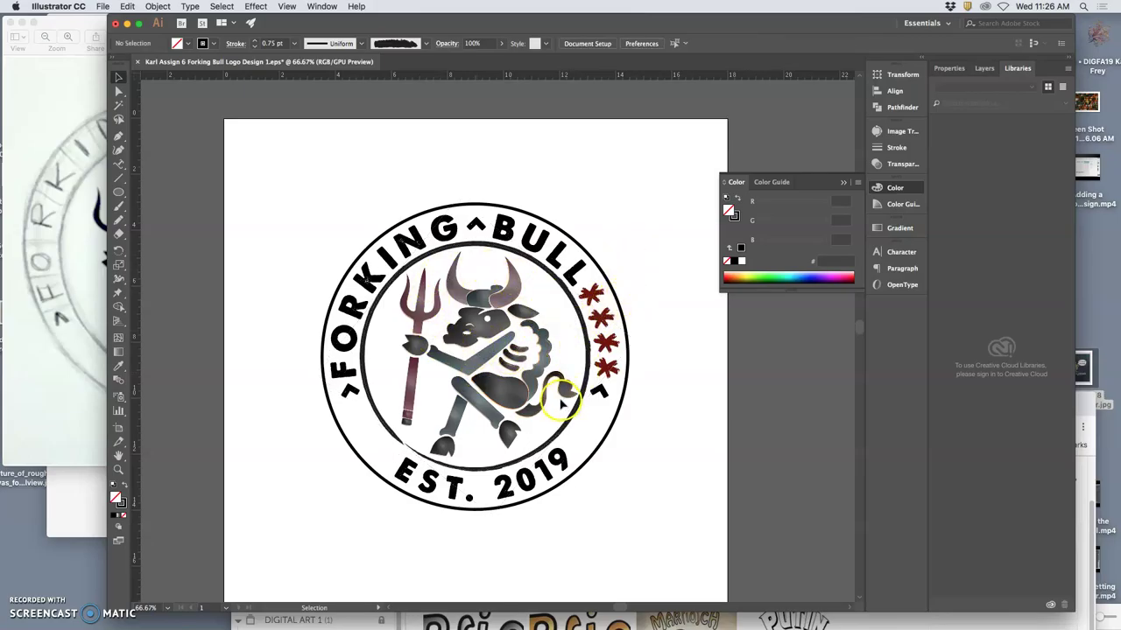
{"action": "left_click", "coordinate": [436, 248]}
Convert the inner ring's brushed stroke into filled shapes with Object > Path > Outline Stroke.
{"action": "left_click", "coordinate": [158, 7]}
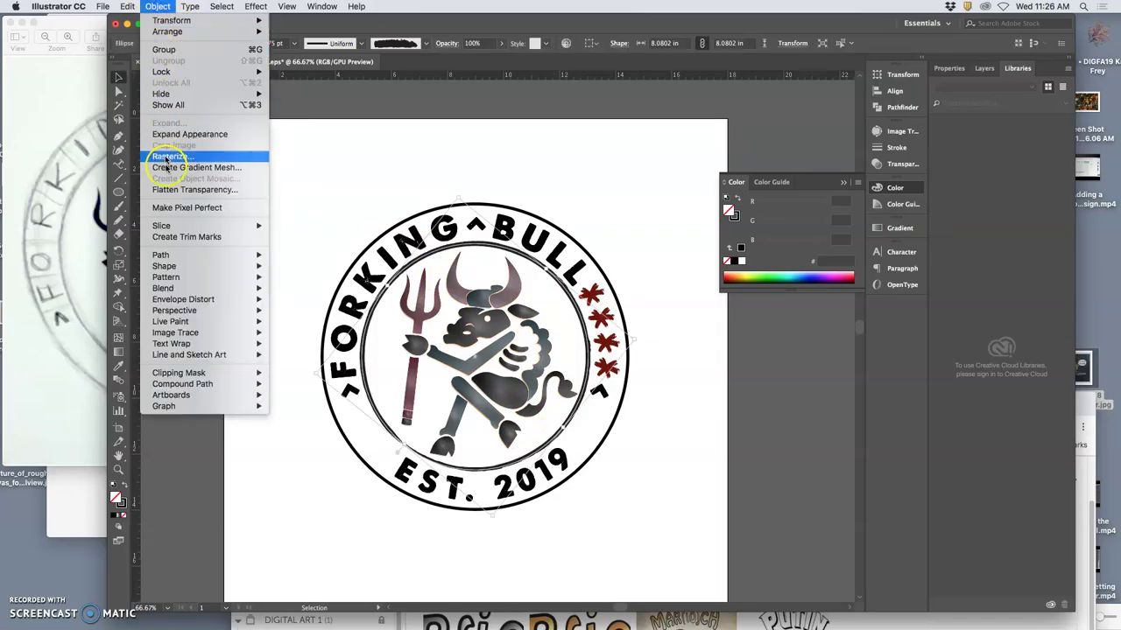
{"action": "mouse_move", "coordinate": [165, 255]}
{"action": "left_click", "coordinate": [298, 284]}
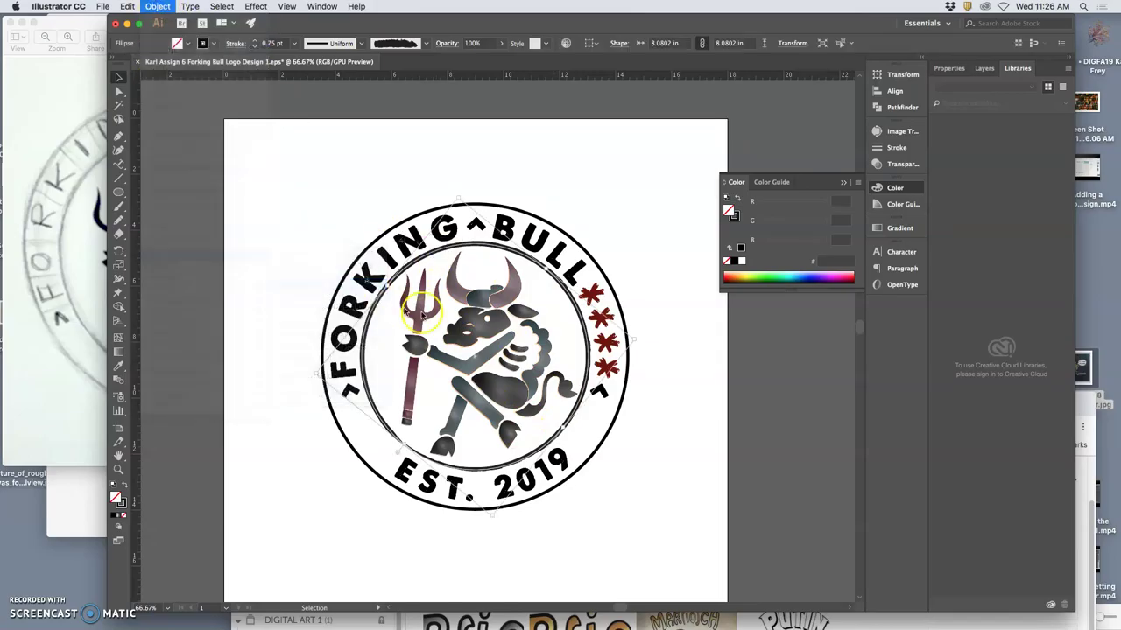
Thicken the thin lower arc of the inner ring with Blob Brush strokes.
{"action": "scroll", "coordinate": [490, 302], "scroll_direction": "up", "scroll_amount": 4}
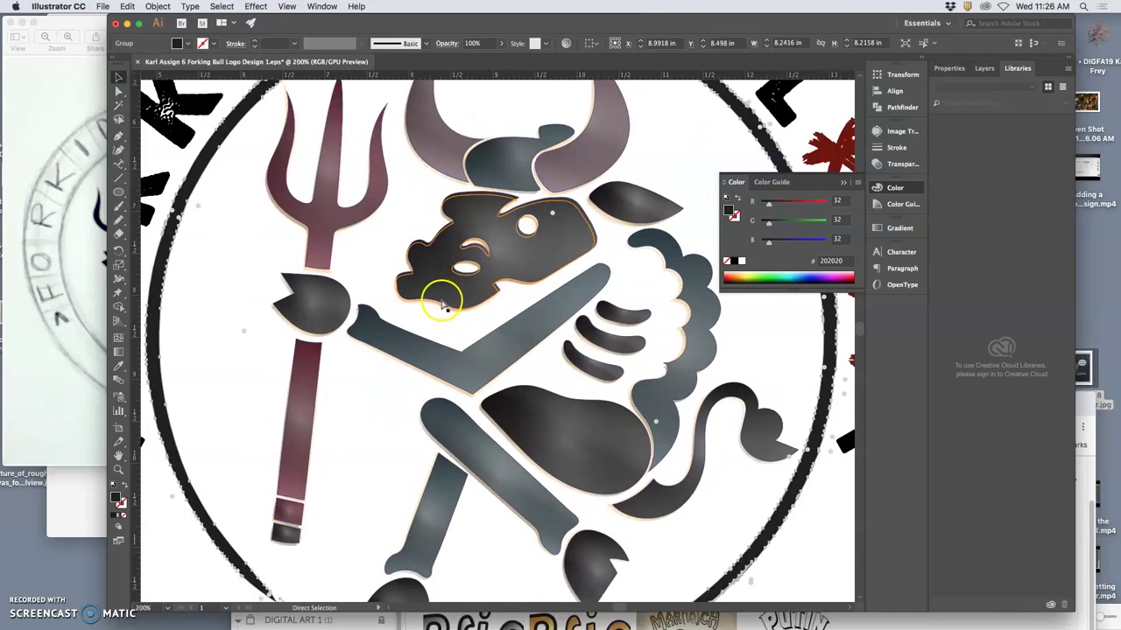
{"action": "scroll", "coordinate": [375, 316], "scroll_direction": "down", "scroll_amount": 10}
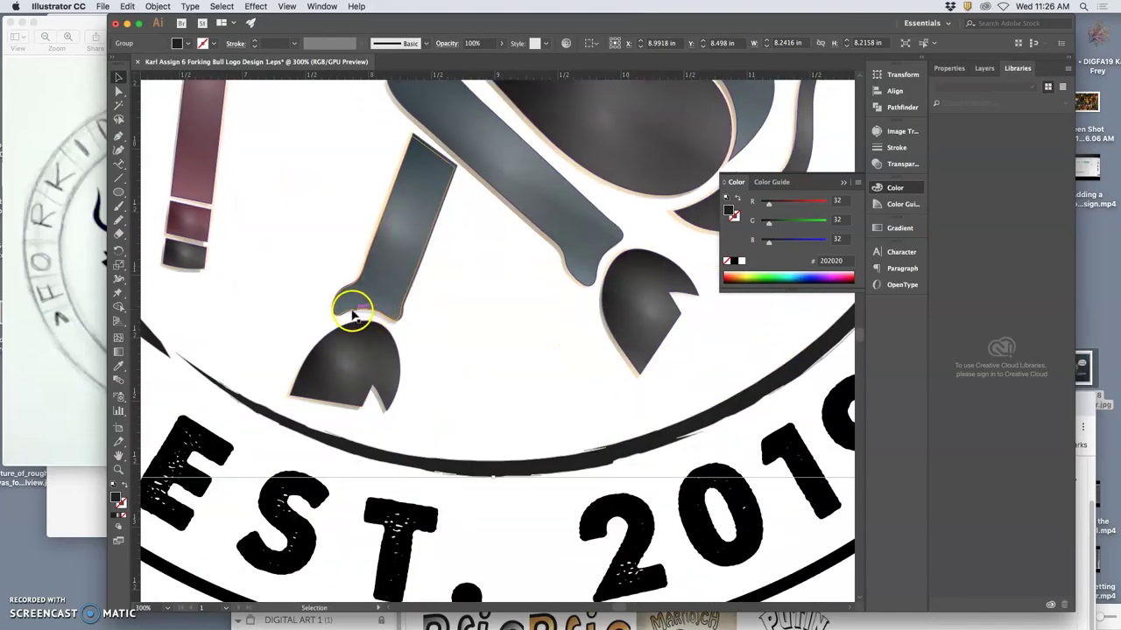
{"action": "scroll", "coordinate": [357, 312], "scroll_direction": "left", "scroll_amount": 5}
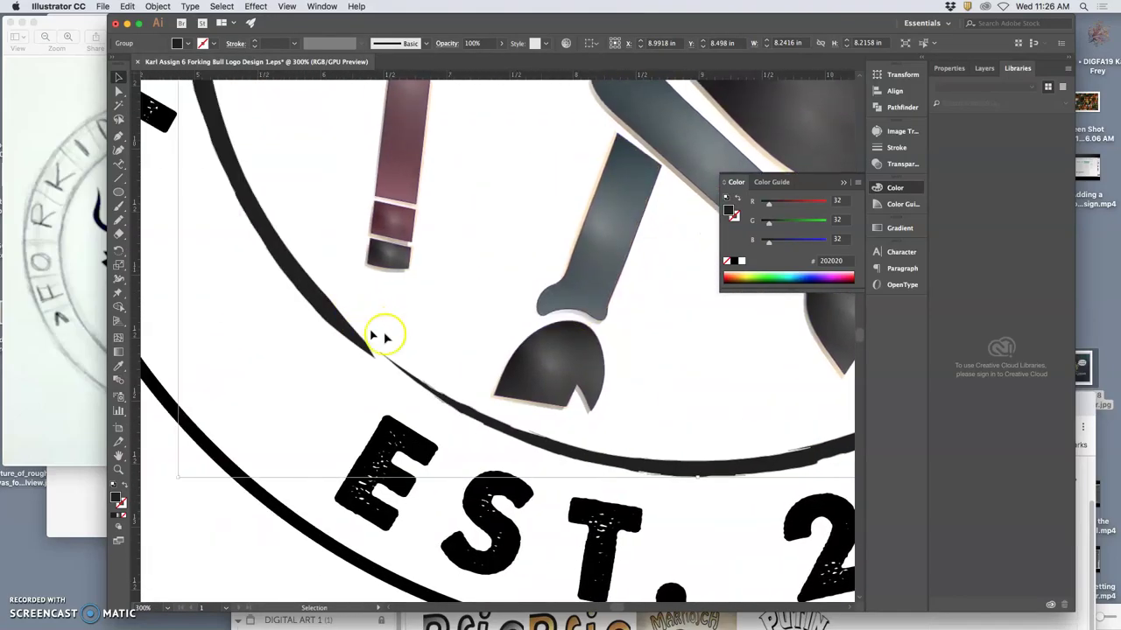
{"action": "left_click", "coordinate": [118, 207]}
{"action": "left_click_drag", "start_coordinate": [118, 206], "coordinate": [175, 220]}
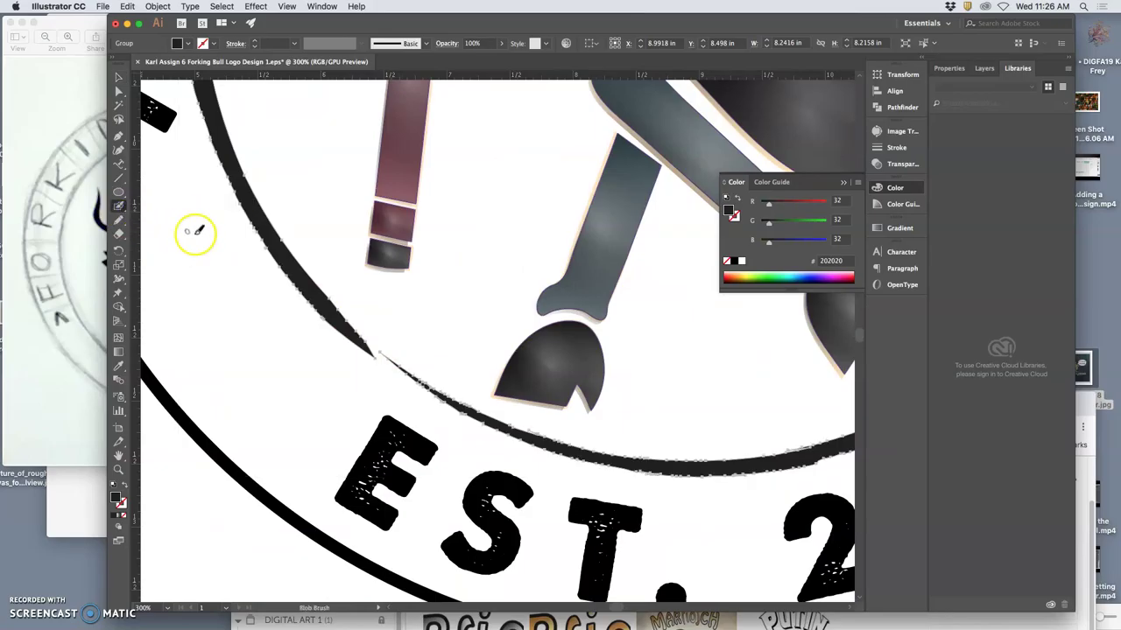
{"action": "left_click_drag", "start_coordinate": [307, 314], "coordinate": [362, 341]}
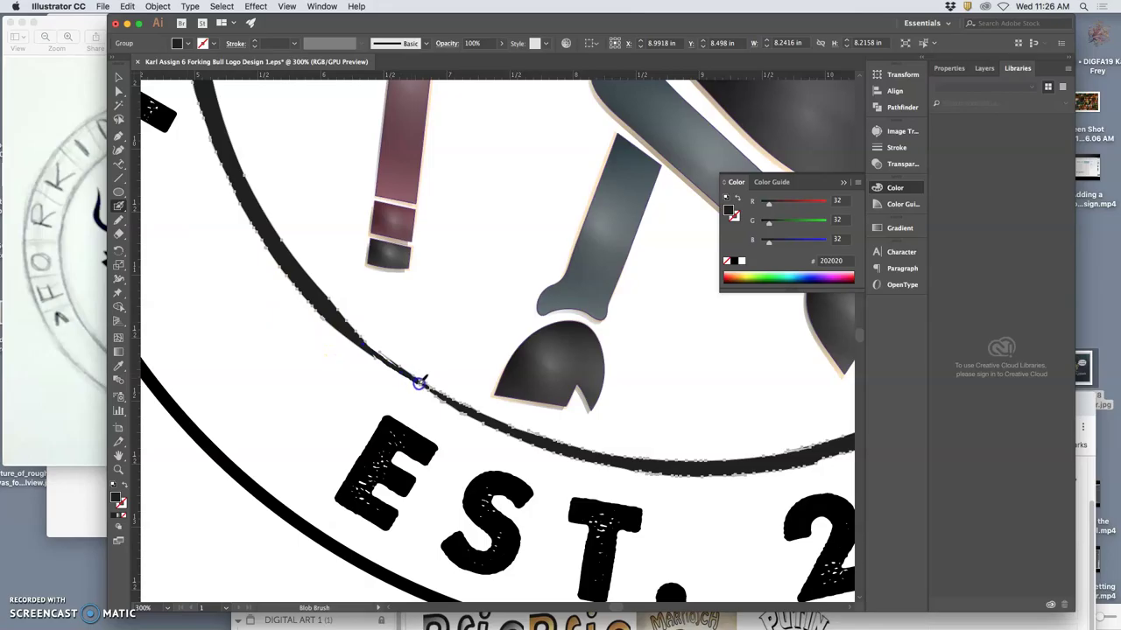
{"action": "left_click_drag", "start_coordinate": [421, 382], "coordinate": [363, 341]}
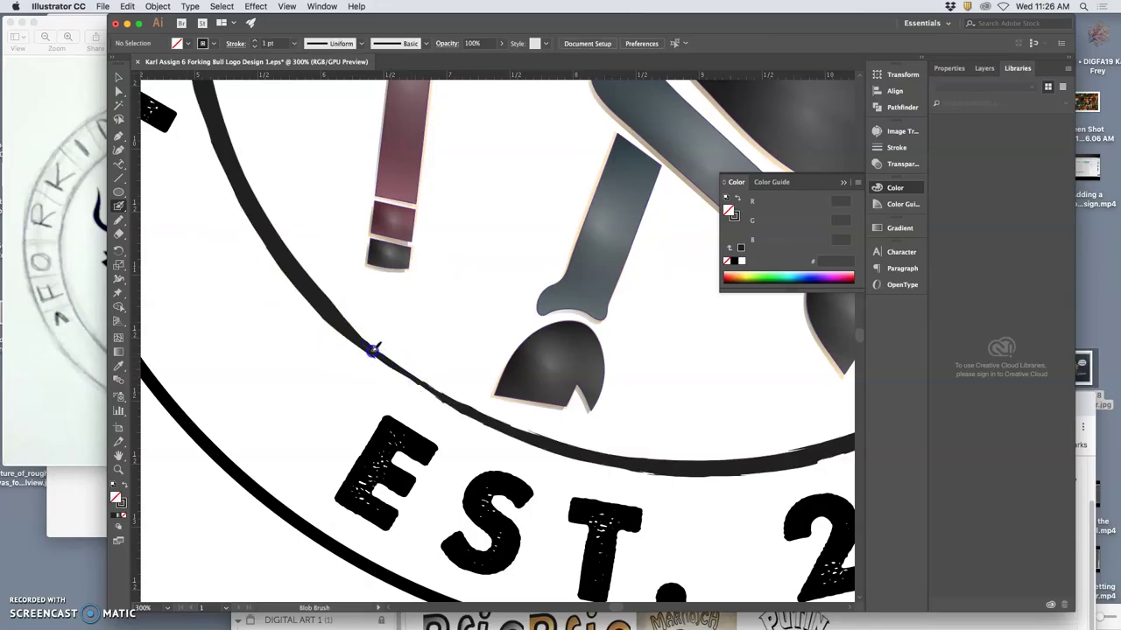
{"action": "left_click_drag", "start_coordinate": [367, 348], "coordinate": [342, 329]}
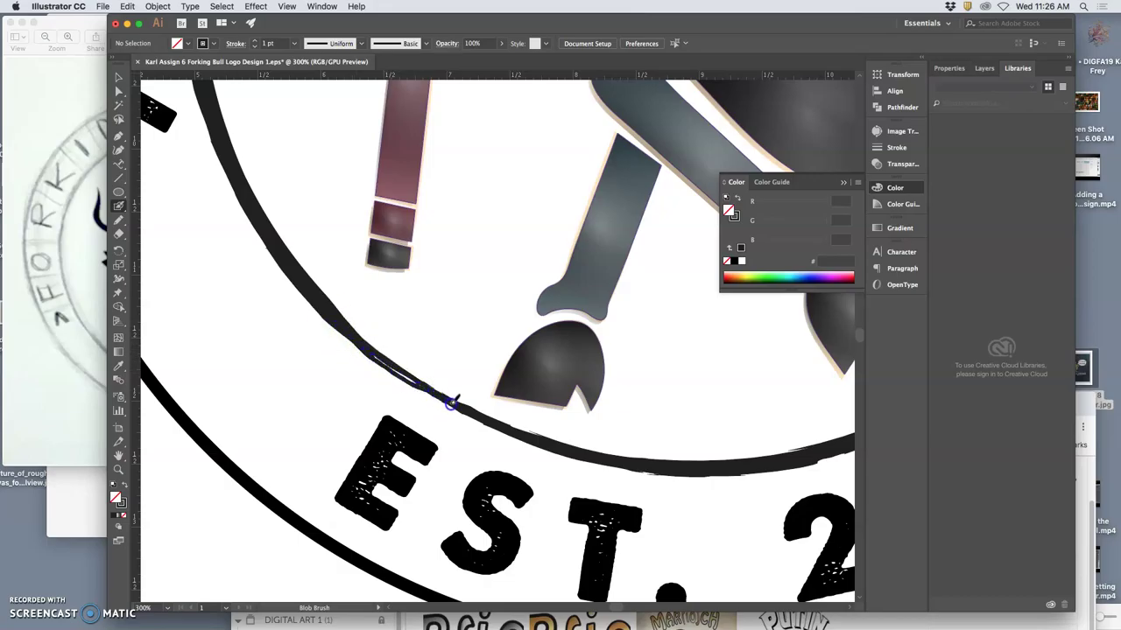
Paint more Blob Brush strokes along the ring's black line, then fit the artboard with Cmd+0.
{"action": "left_click_drag", "start_coordinate": [451, 401], "coordinate": [451, 401]}
{"action": "left_click_drag", "start_coordinate": [386, 359], "coordinate": [400, 372]}
{"action": "mouse_move", "coordinate": [371, 352]}
{"action": "left_mouse_down"}
{"action": "mouse_move", "coordinate": [494, 409]}
{"action": "mouse_move", "coordinate": [517, 441]}
{"action": "mouse_move", "coordinate": [486, 423]}
{"action": "left_mouse_up"}
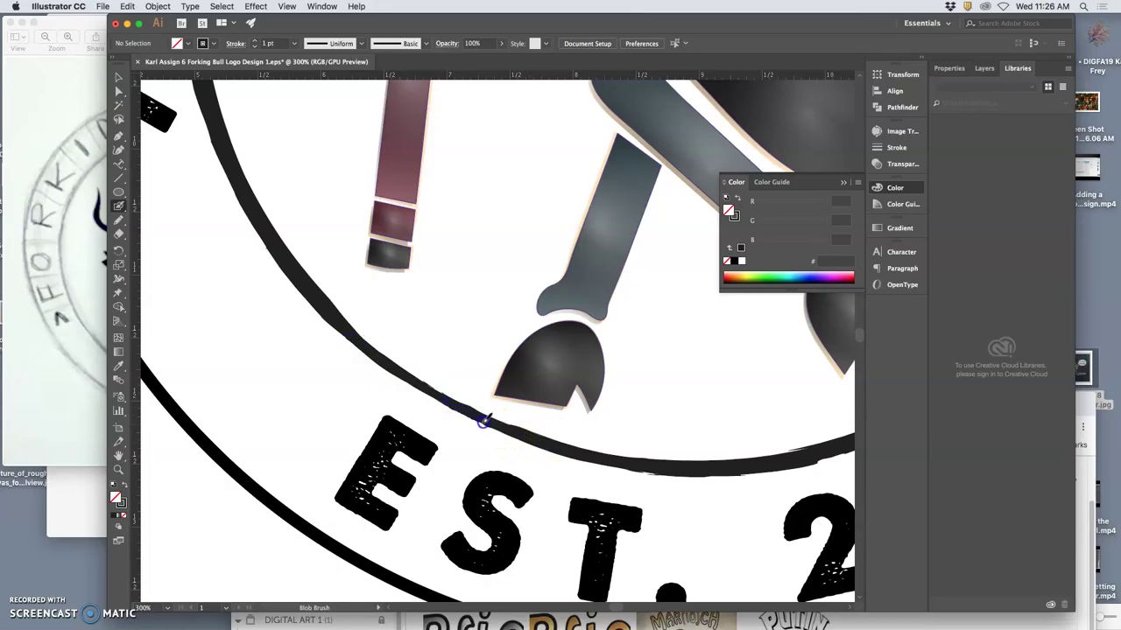
{"action": "mouse_move", "coordinate": [501, 428]}
{"action": "left_mouse_down"}
{"action": "mouse_move", "coordinate": [546, 446]}
{"action": "mouse_move", "coordinate": [502, 420]}
{"action": "mouse_move", "coordinate": [502, 407]}
{"action": "left_mouse_up"}
{"action": "key", "text": "v"}
{"action": "key", "text": "super+0"}
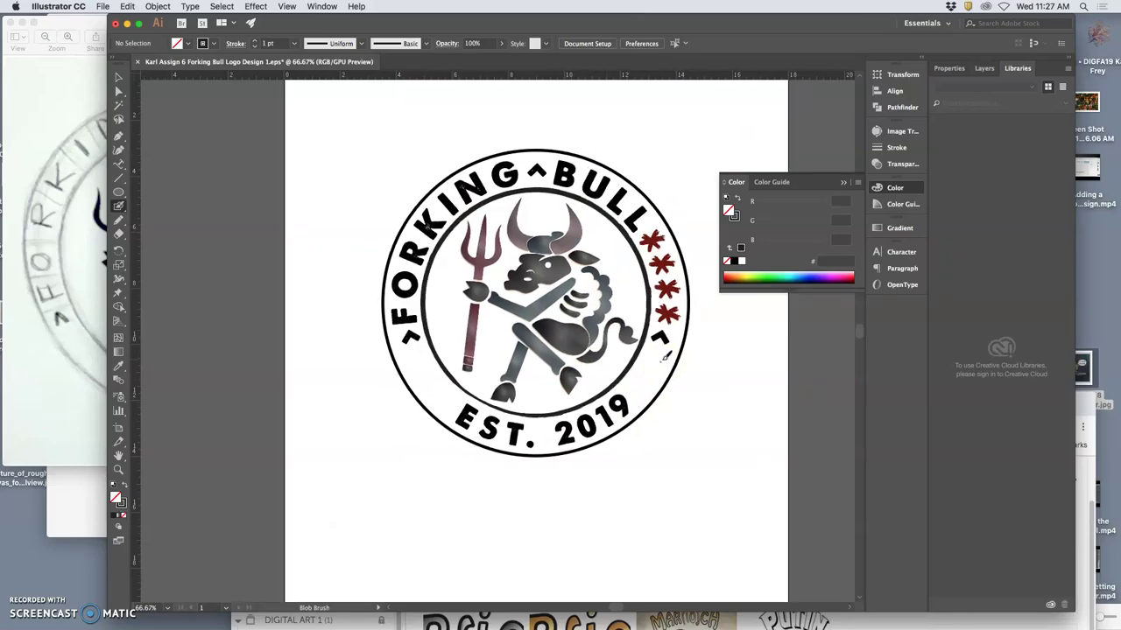
Zoom in on the bull and back out to the whole logo, then choose the Lasso tool.
{"action": "scroll", "coordinate": [665, 354], "scroll_direction": "right", "scroll_amount": 5}
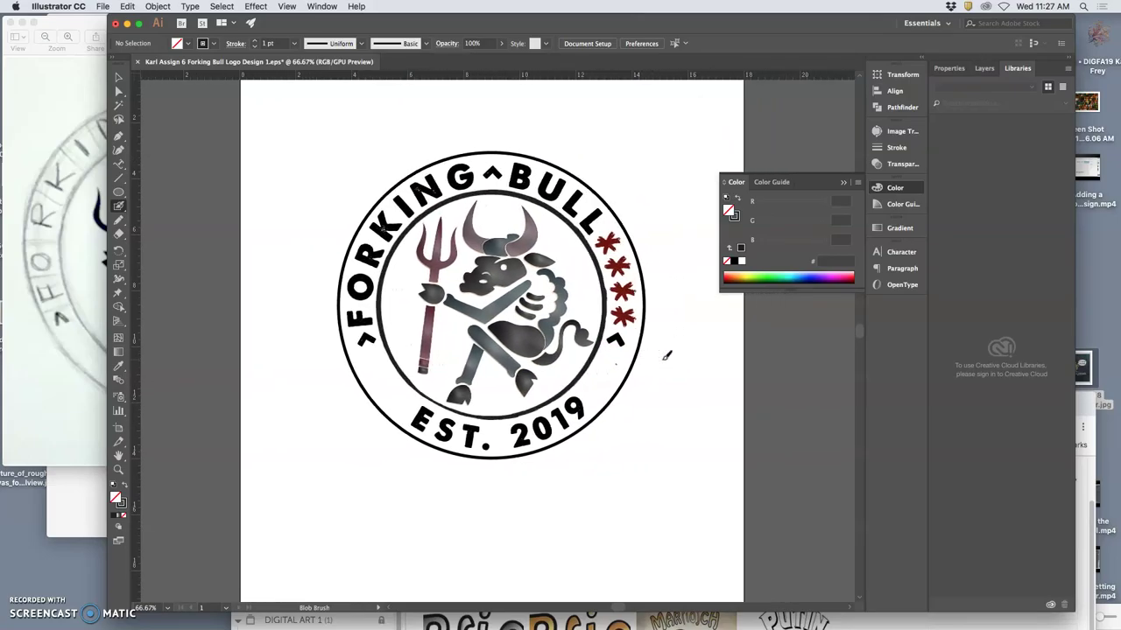
{"action": "left_click", "coordinate": [678, 379]}
{"action": "key", "text": "super+equal"}
{"action": "key", "text": "super+equal"}
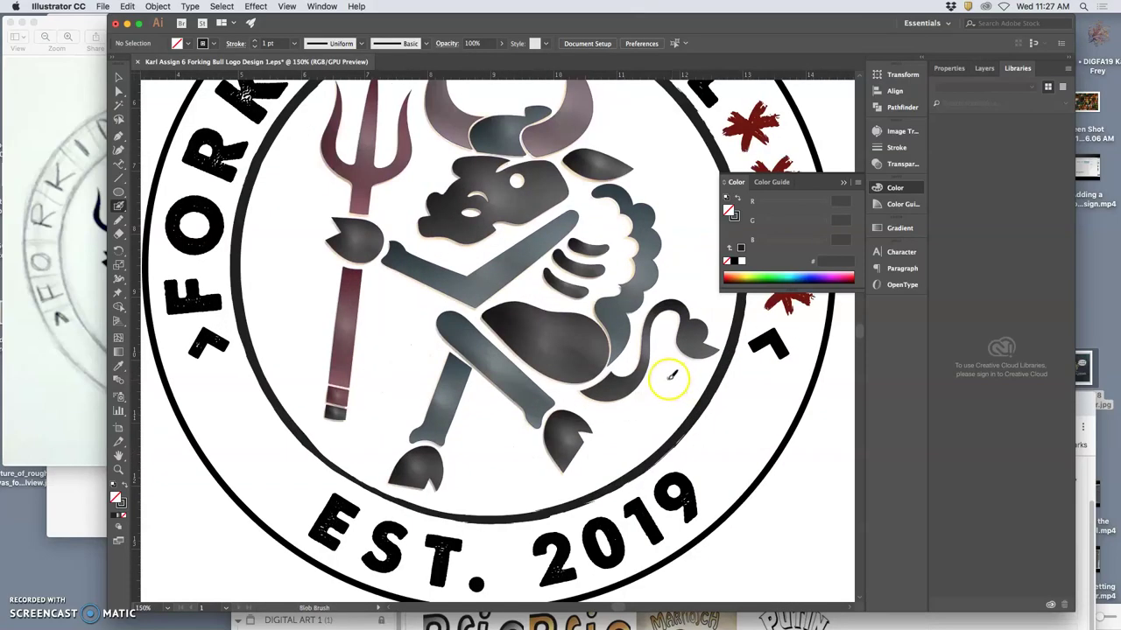
{"action": "key", "text": "super+minus"}
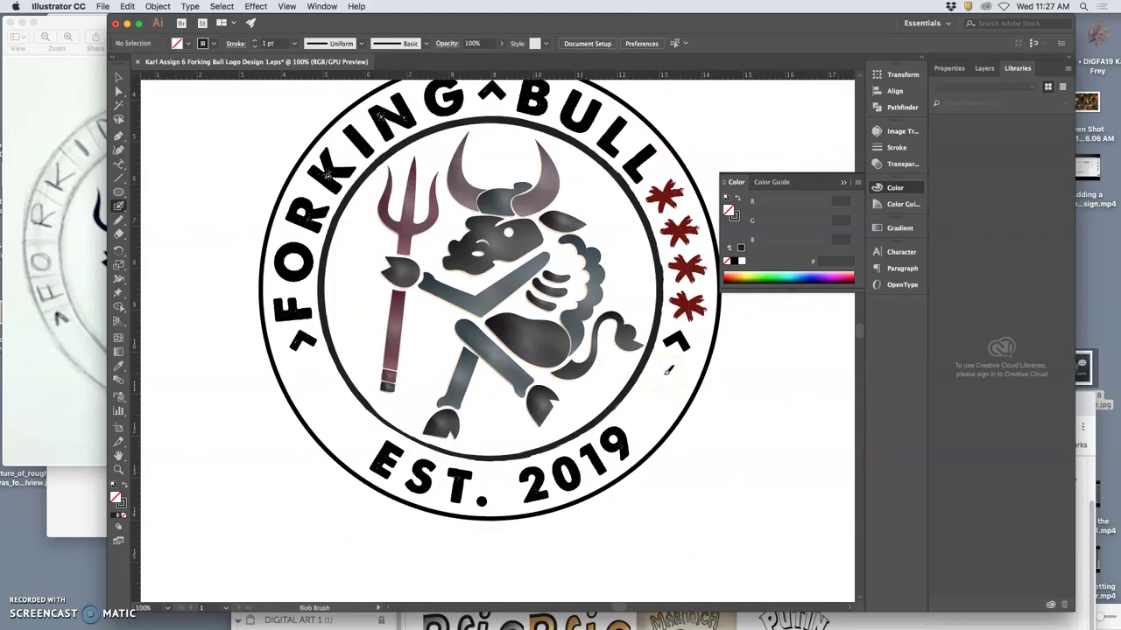
{"action": "left_click", "coordinate": [369, 398]}
{"action": "left_click", "coordinate": [119, 119]}
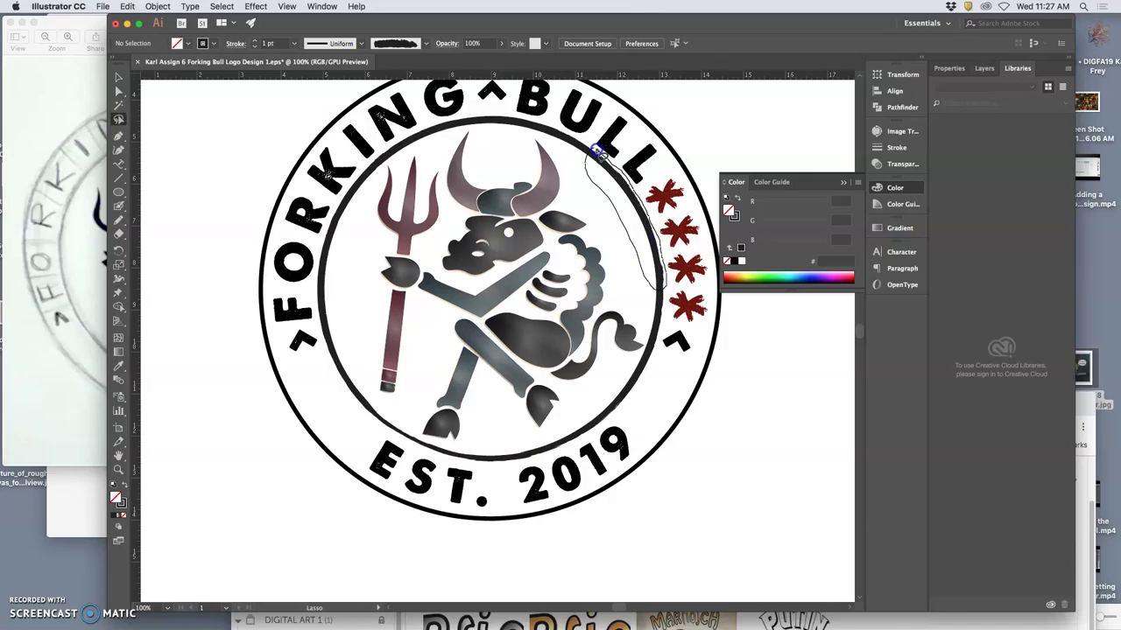
Select part of the inner ring, hide its layer, and paste a copy behind the artwork.
{"action": "left_click_drag", "start_coordinate": [599, 150], "coordinate": [599, 150]}
{"action": "left_click", "coordinate": [600, 184]}
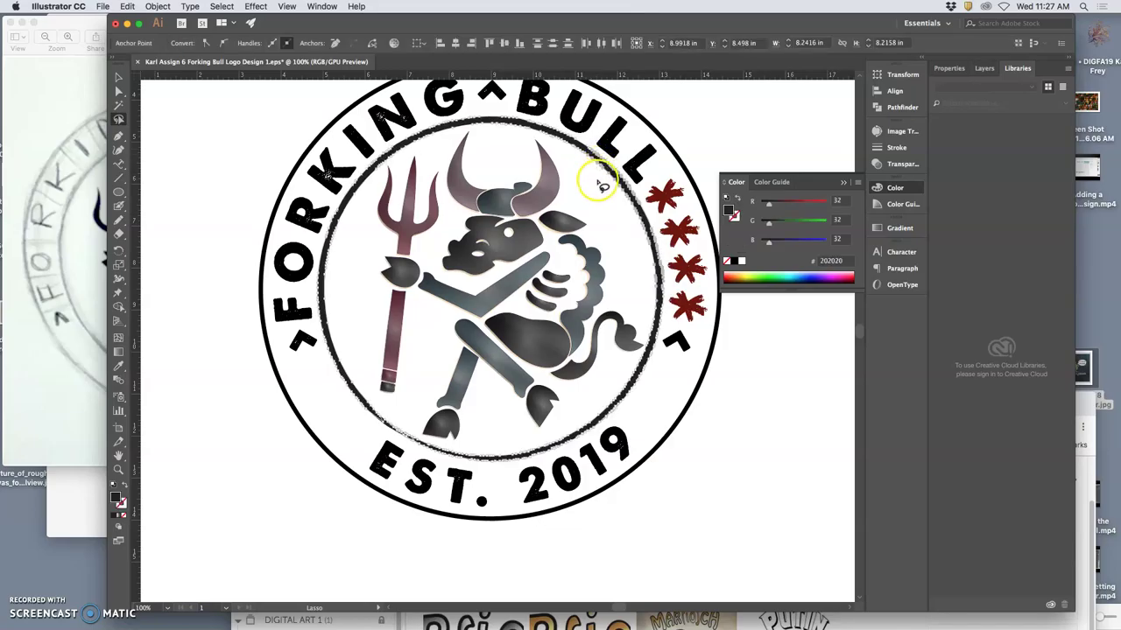
{"action": "left_click", "coordinate": [989, 76]}
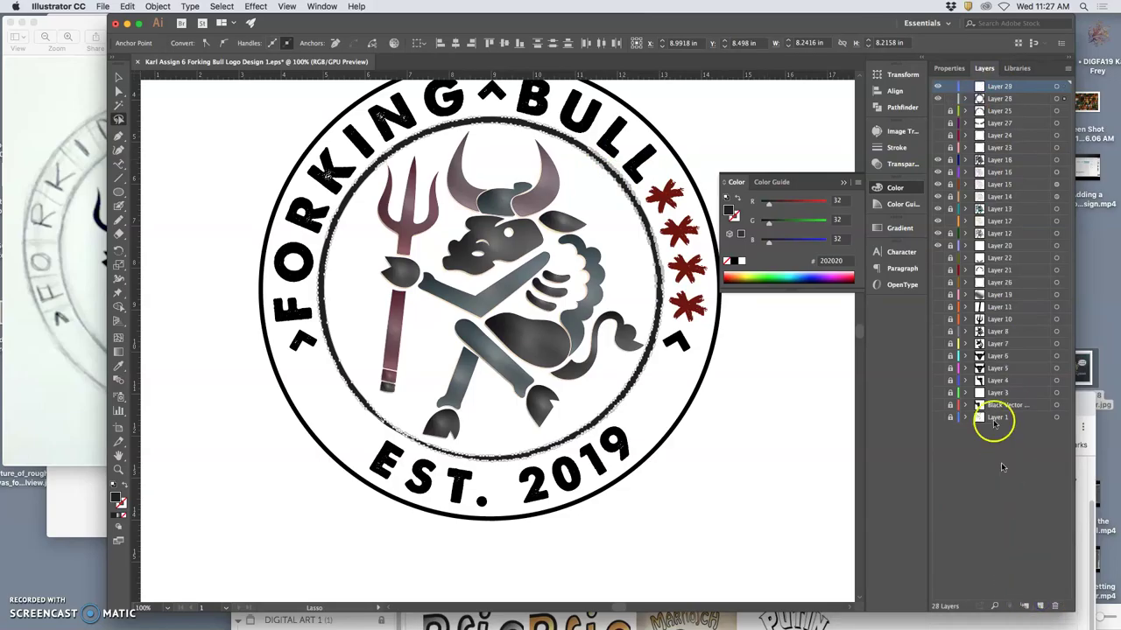
{"action": "left_click", "coordinate": [944, 99]}
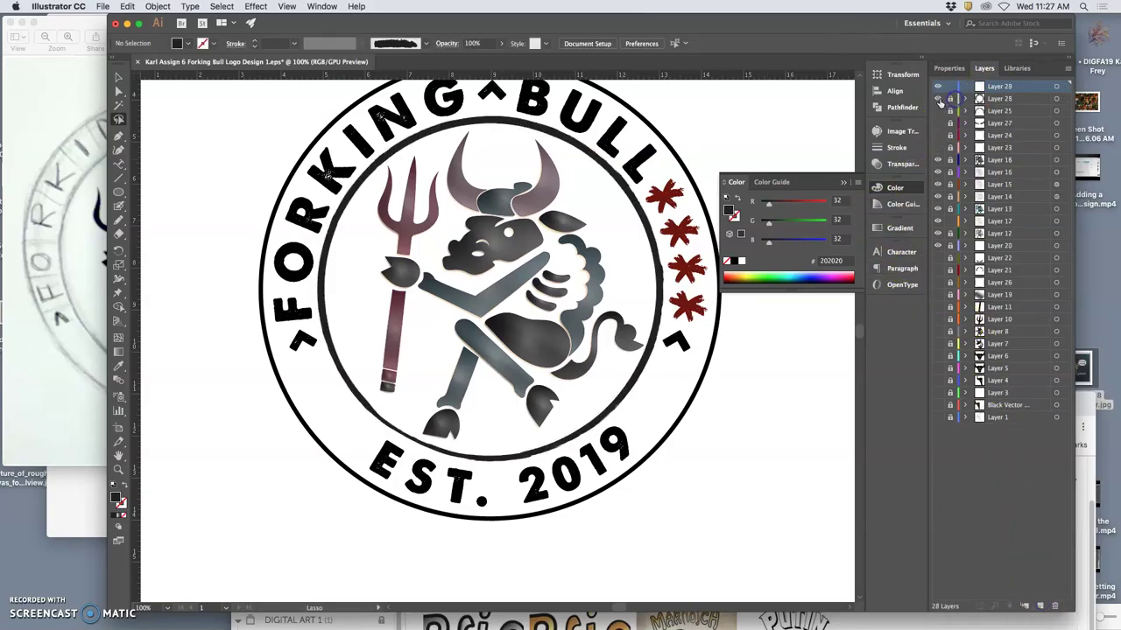
{"action": "left_click", "coordinate": [938, 99]}
{"action": "left_click", "coordinate": [128, 6]}
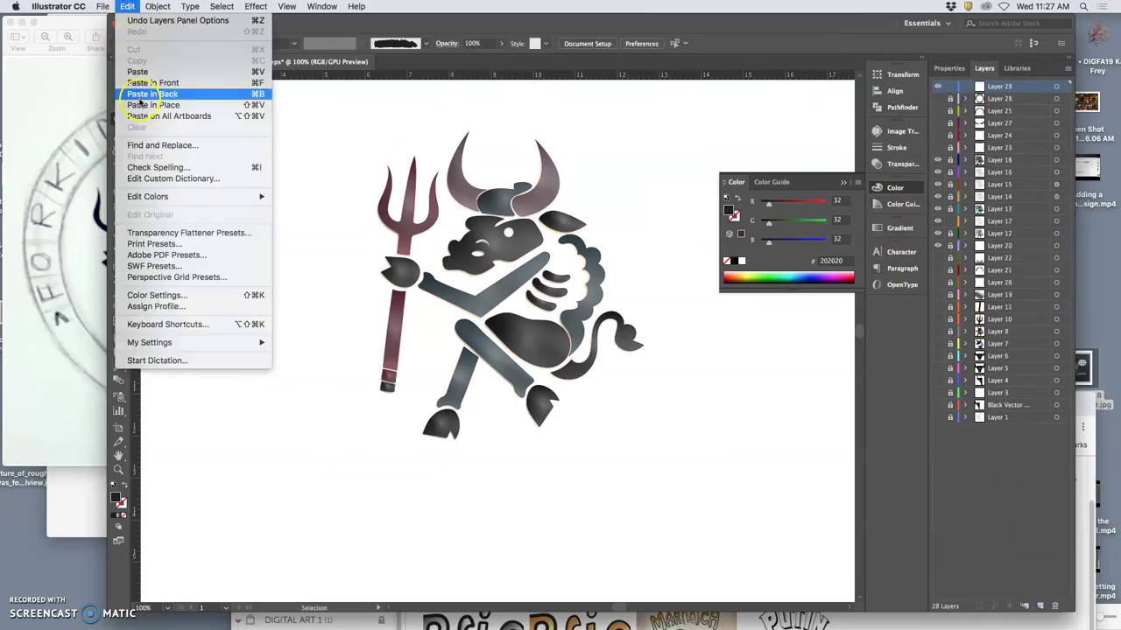
{"action": "left_click", "coordinate": [140, 96]}
Zoom in on the mistakenly pasted dark crescent and delete it.
{"action": "key", "text": "q"}
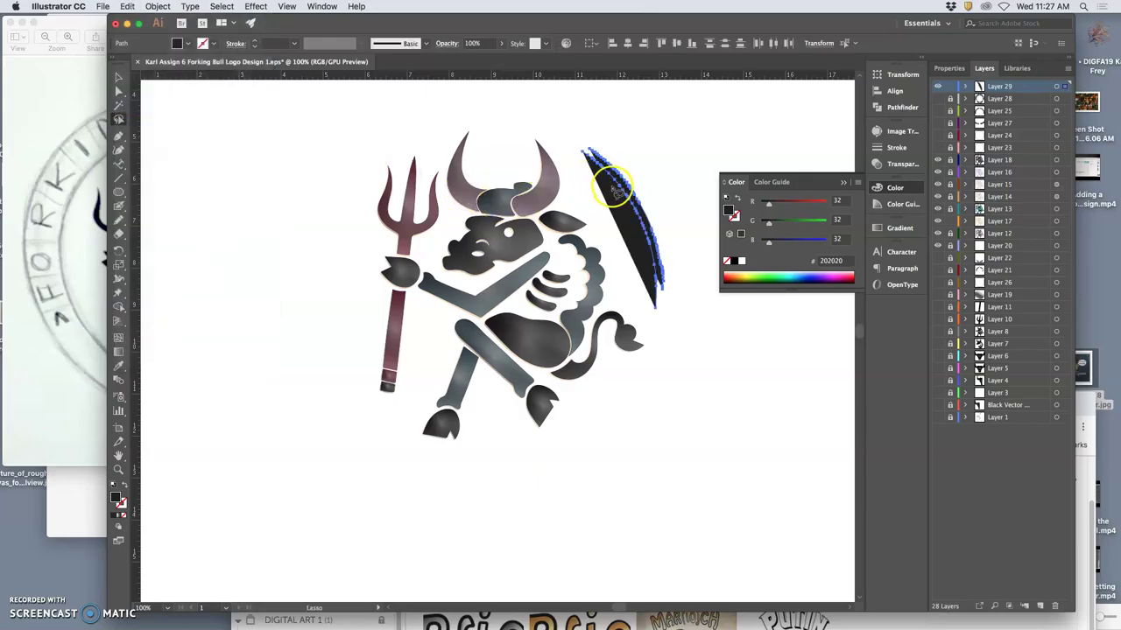
{"action": "key", "text": "ctrl+plus"}
{"action": "key", "text": "ctrl+plus"}
{"action": "key", "text": "ctrl+plus"}
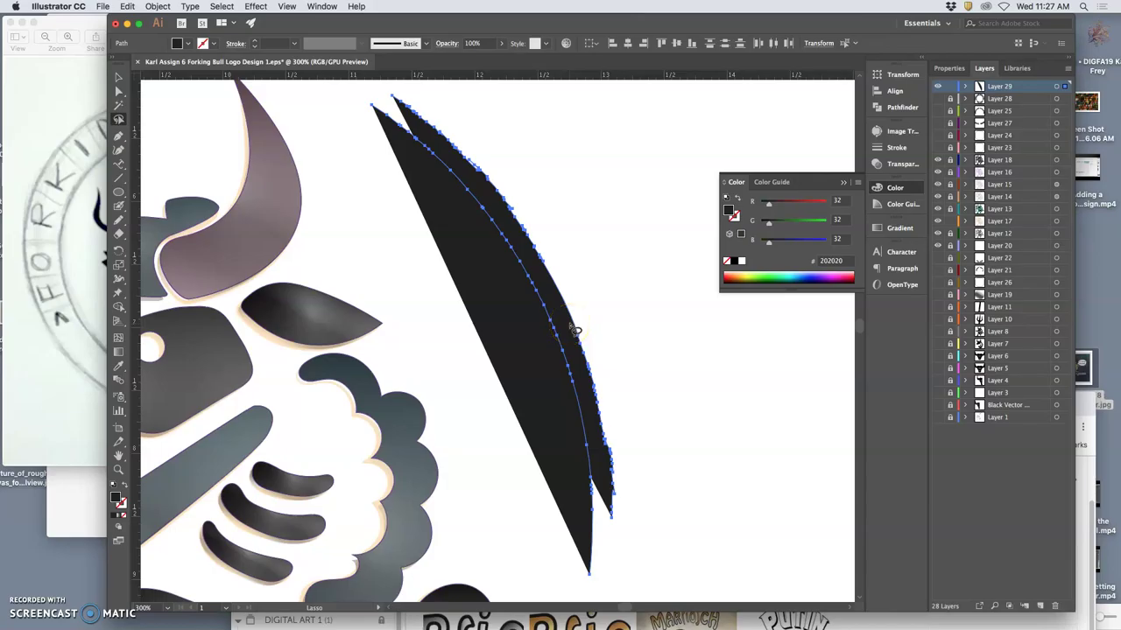
{"action": "key", "text": "Delete"}
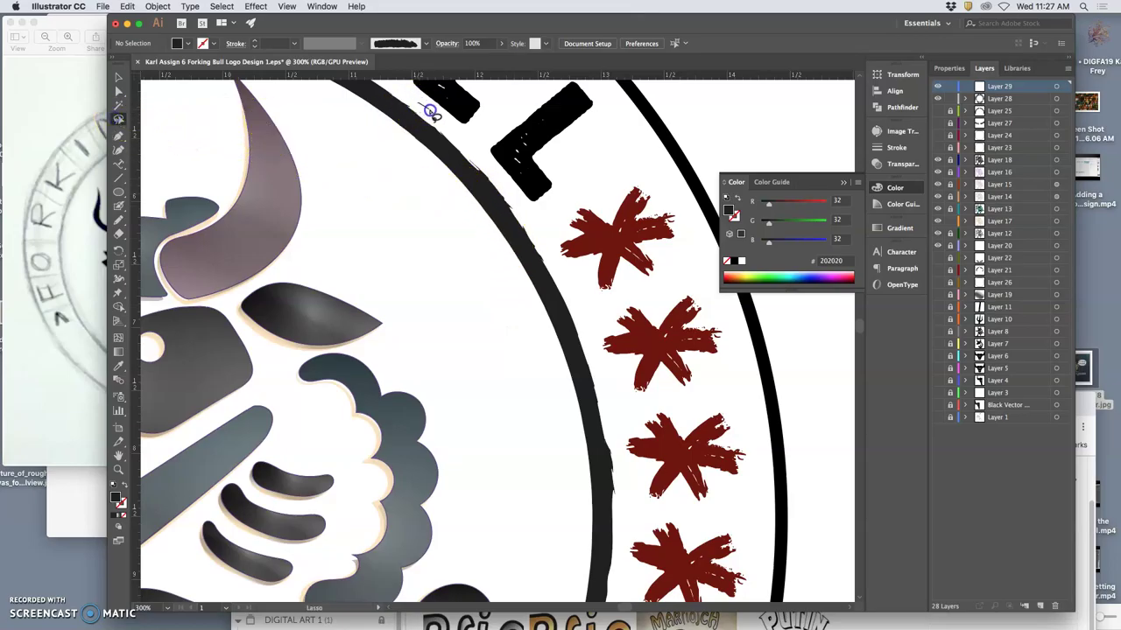
Lasso around the inner ring, hide the ring and stars layer, and attempt Paste in Place.
{"action": "left_click_drag", "start_coordinate": [520, 213], "coordinate": [604, 381]}
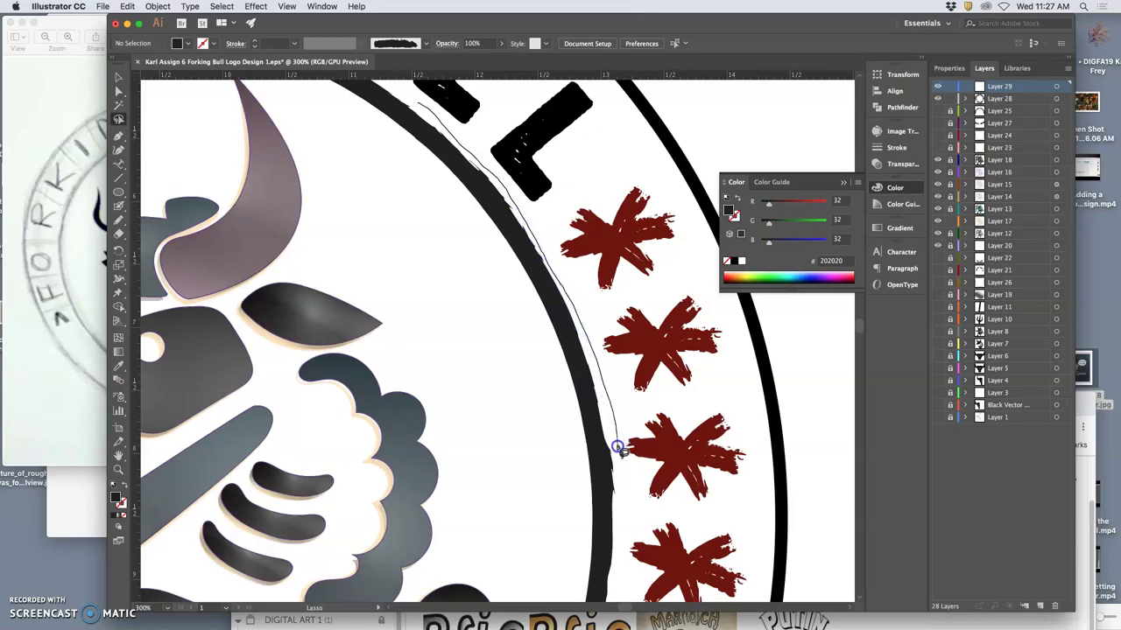
{"action": "mouse_move", "coordinate": [549, 514]}
{"action": "left_mouse_down"}
{"action": "mouse_move", "coordinate": [530, 376]}
{"action": "mouse_move", "coordinate": [397, 142]}
{"action": "left_mouse_up"}
{"action": "left_click_drag", "start_coordinate": [419, 103], "coordinate": [420, 107]}
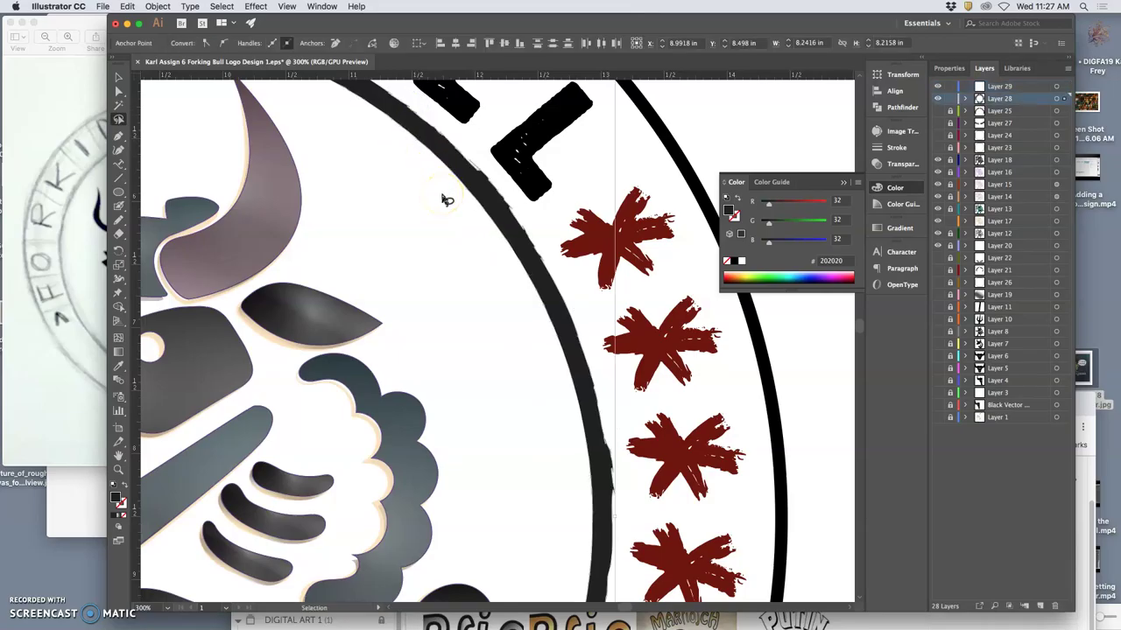
{"action": "left_click", "coordinate": [938, 98]}
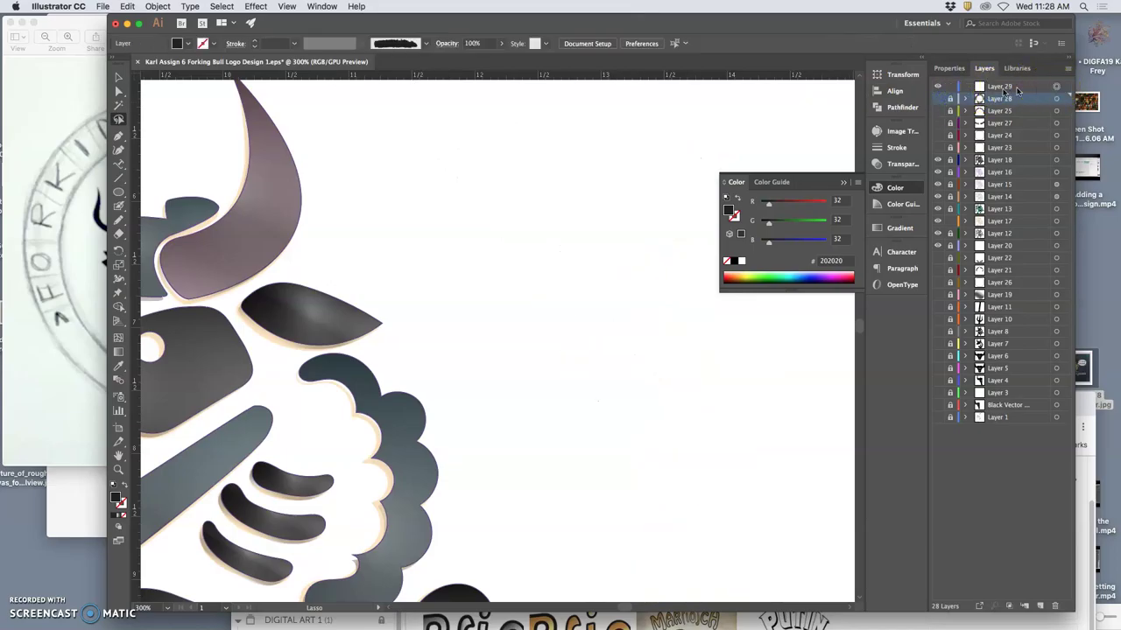
{"action": "left_click", "coordinate": [130, 7]}
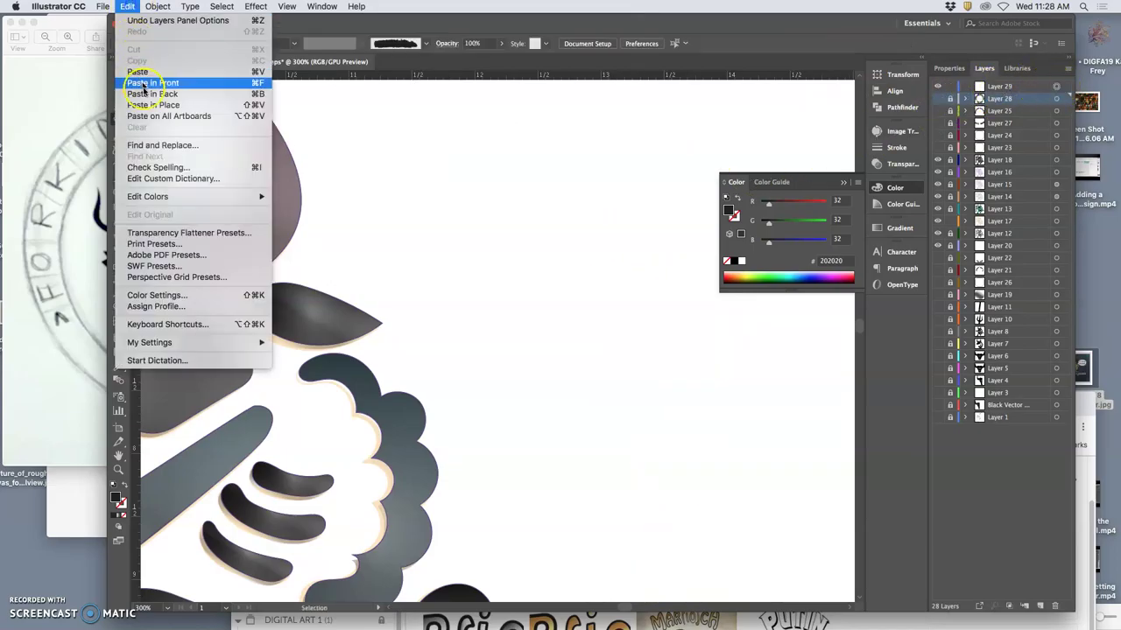
{"action": "left_click", "coordinate": [151, 104]}
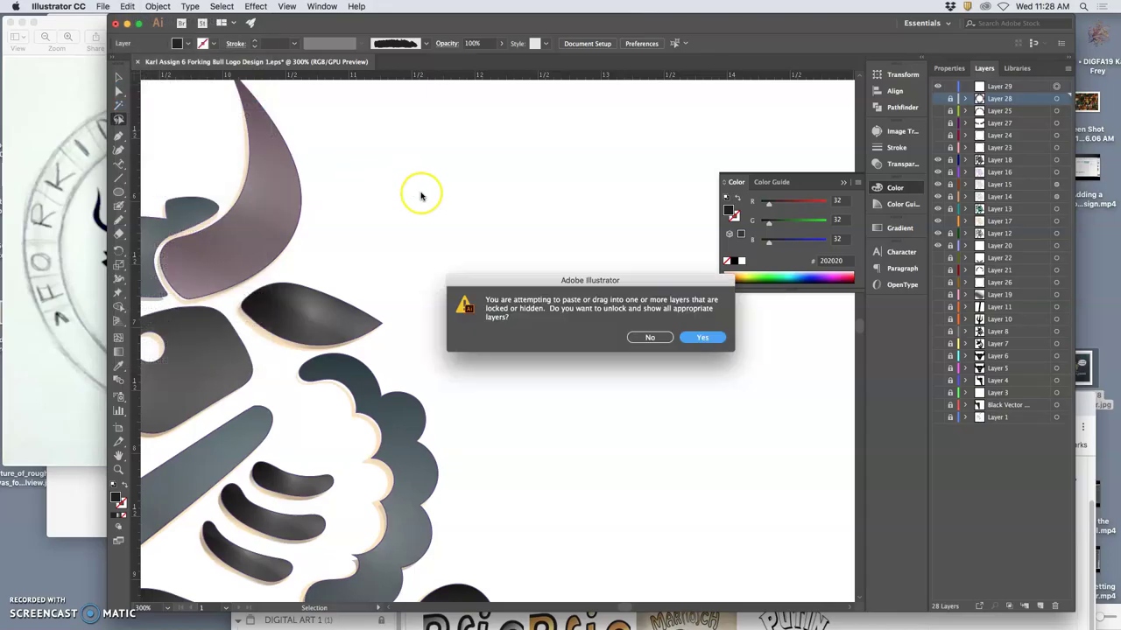
{"action": "left_click", "coordinate": [661, 338]}
Paste in Place on Layer 29, then delete the wrongly pasted dark shapes.
{"action": "left_click", "coordinate": [996, 87]}
{"action": "left_click", "coordinate": [125, 6]}
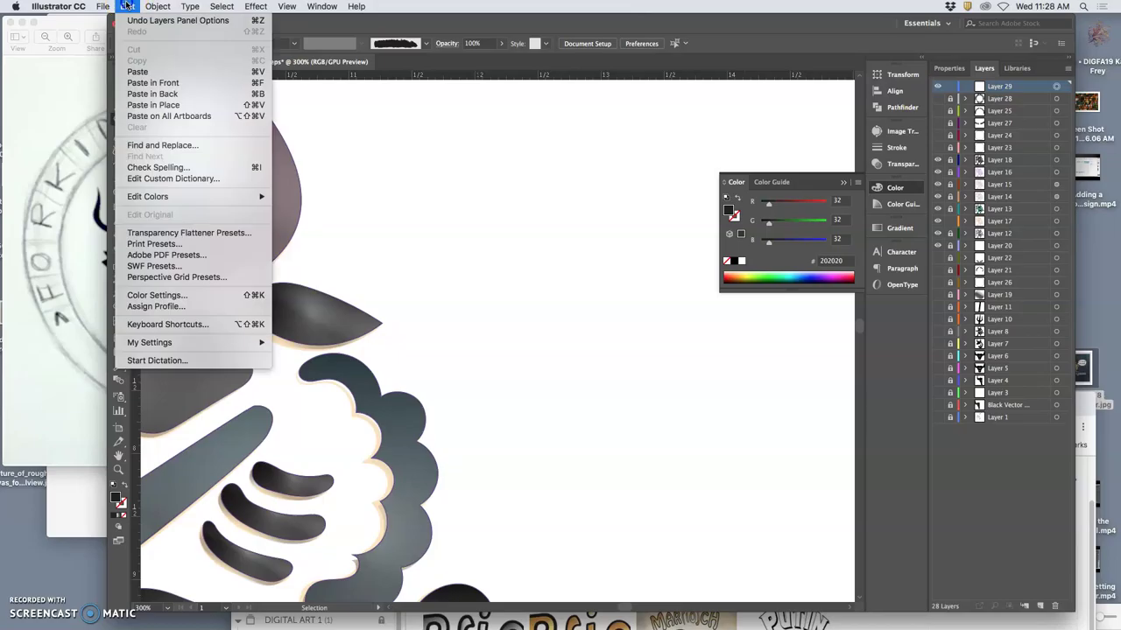
{"action": "left_click", "coordinate": [150, 104]}
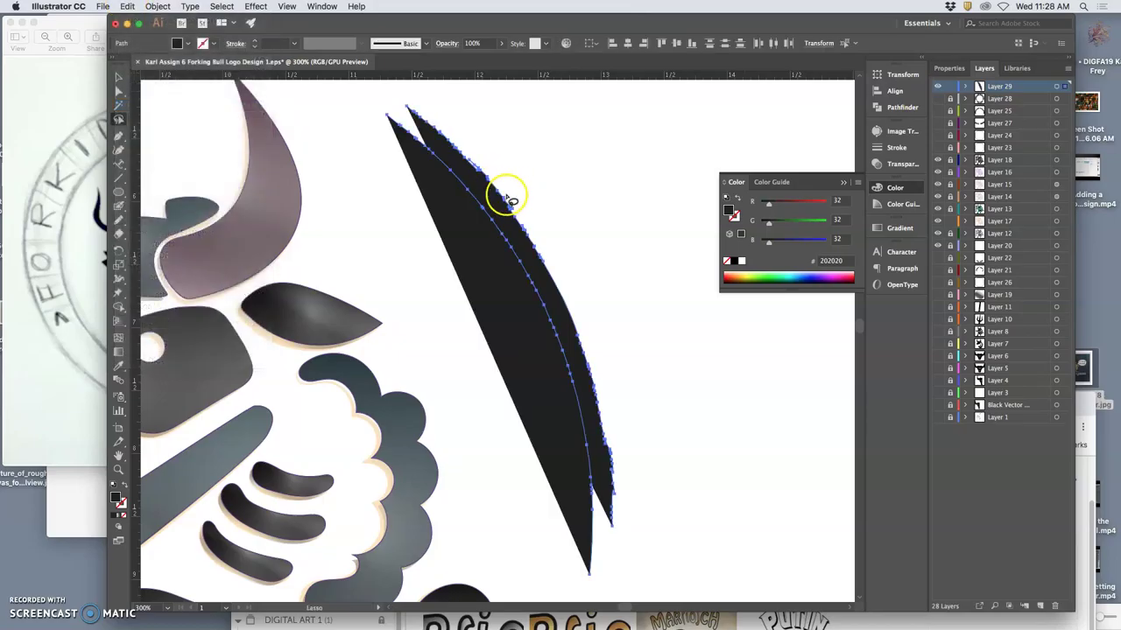
{"action": "key", "text": "Delete"}
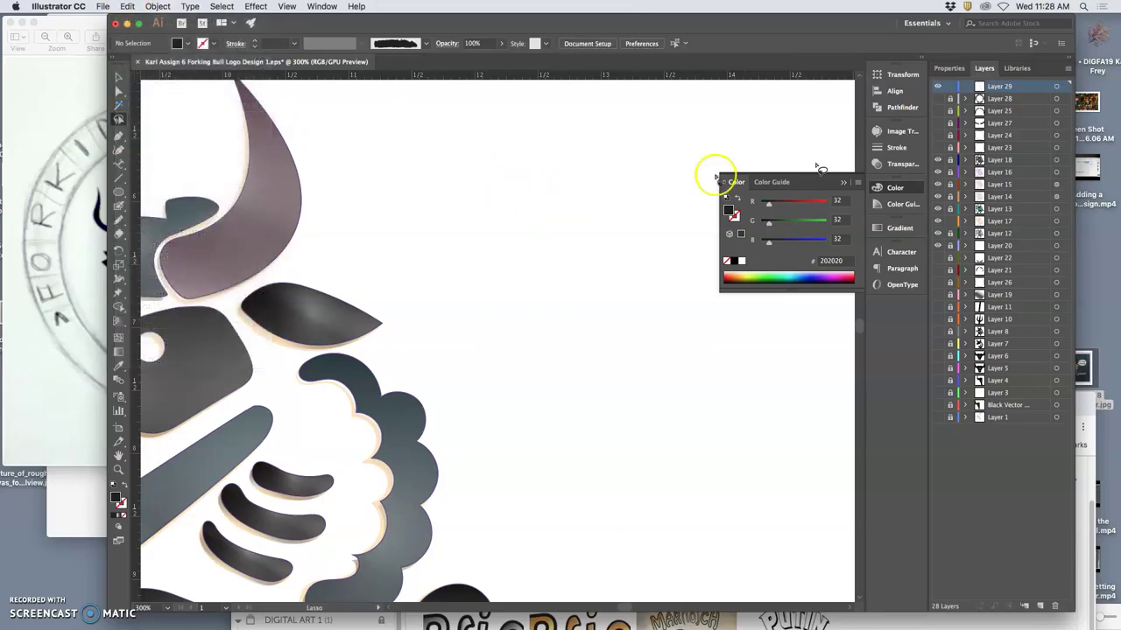
Select the circular border path with Direct Selection, with the ring layer briefly shown.
{"action": "left_click", "coordinate": [938, 98]}
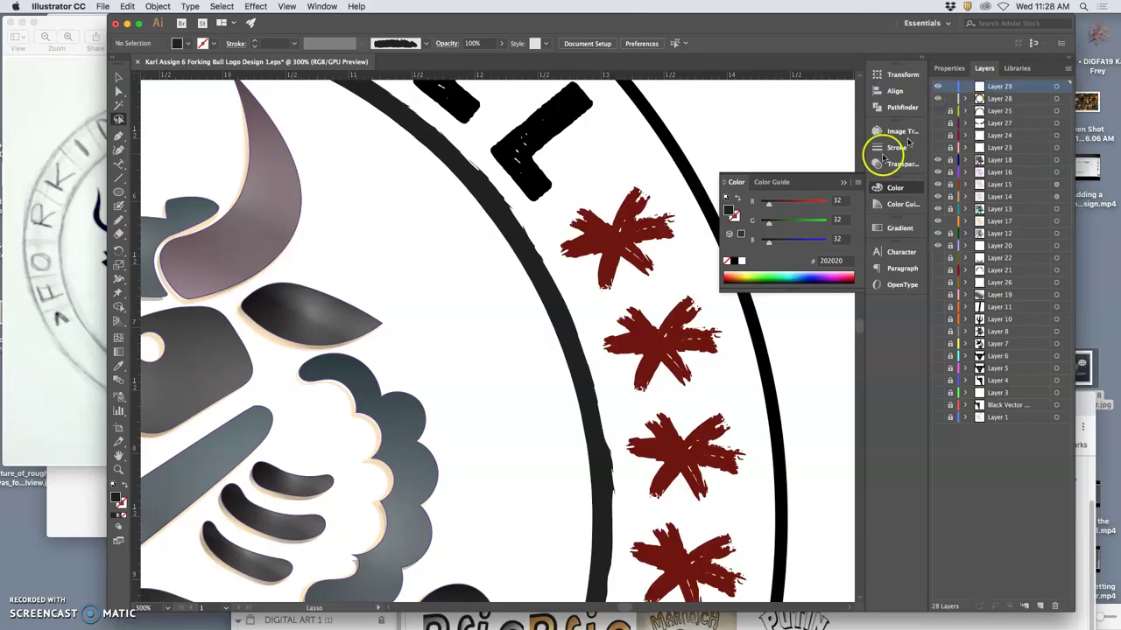
{"action": "left_click", "coordinate": [119, 91]}
{"action": "left_click", "coordinate": [481, 185]}
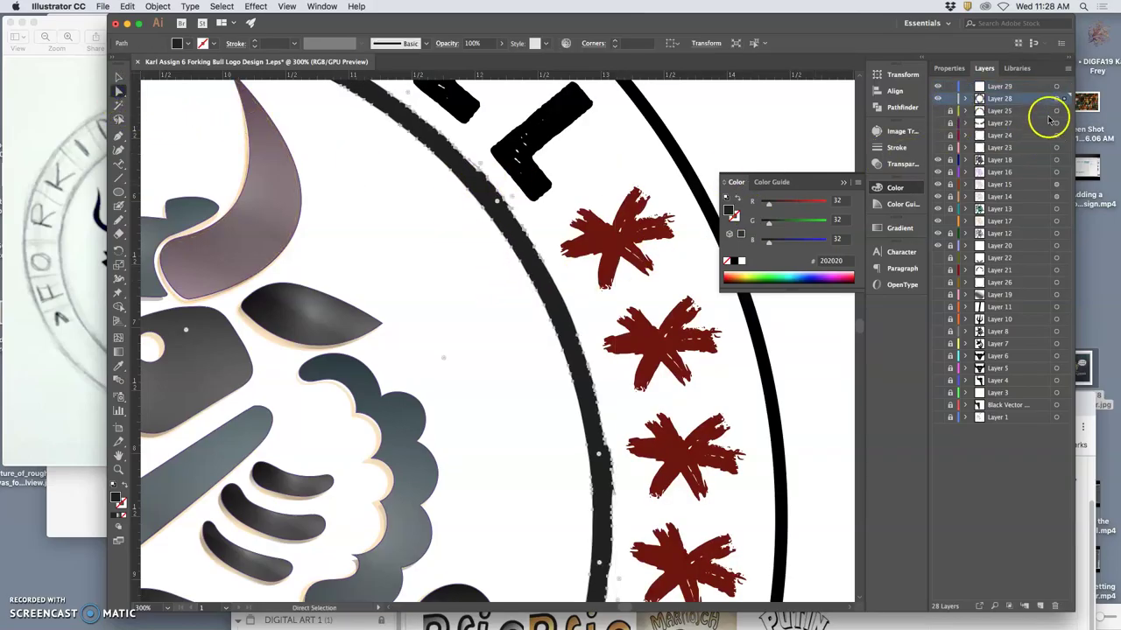
{"action": "left_click", "coordinate": [937, 98]}
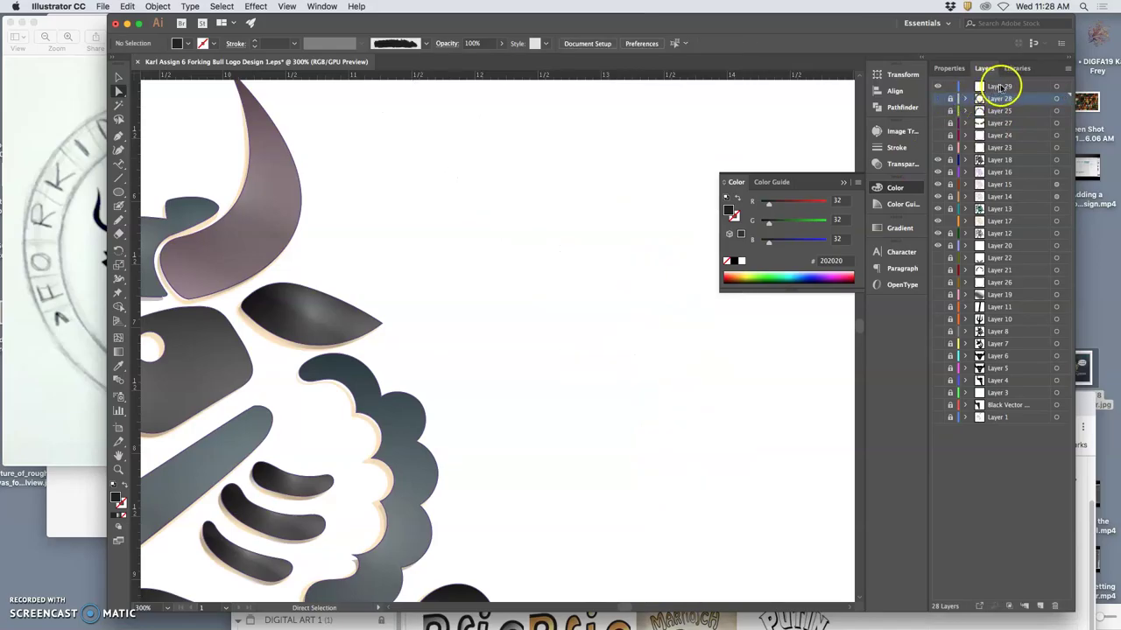
Paste the ring outline in place on Layer 29, past the locked-layer warning.
{"action": "left_click", "coordinate": [1056, 88]}
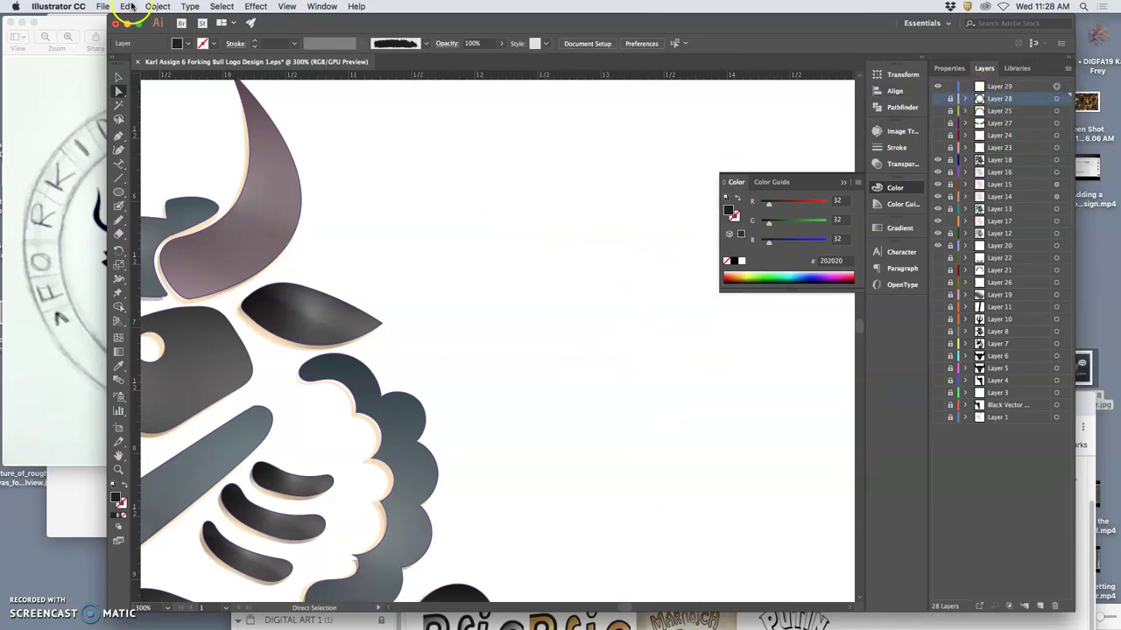
{"action": "left_click", "coordinate": [129, 7]}
{"action": "left_click", "coordinate": [153, 103]}
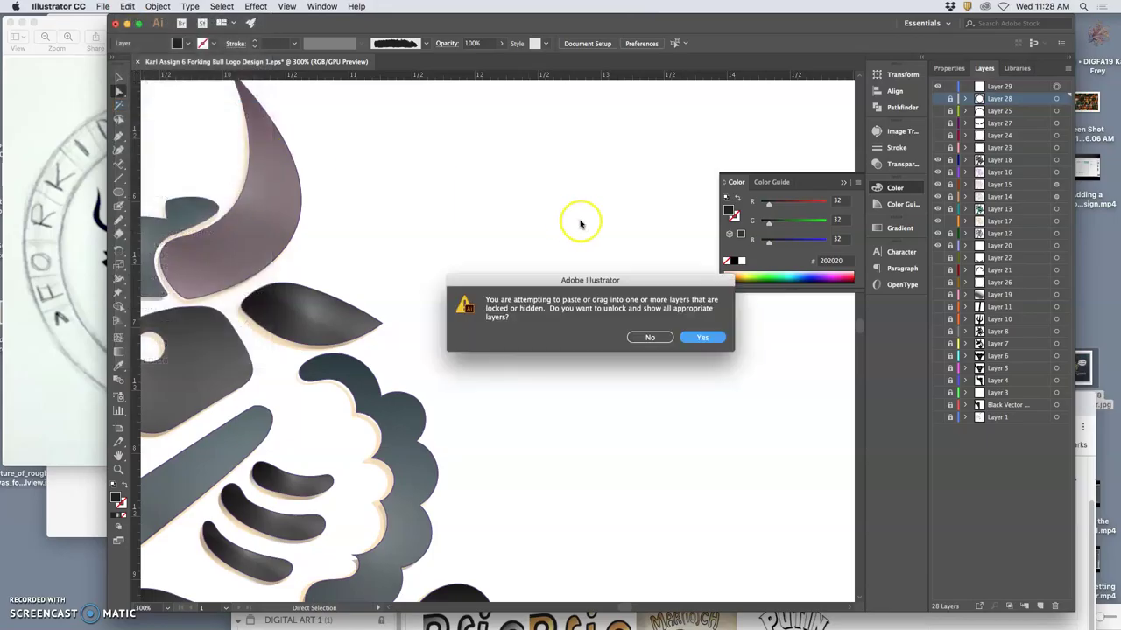
{"action": "left_click", "coordinate": [691, 337]}
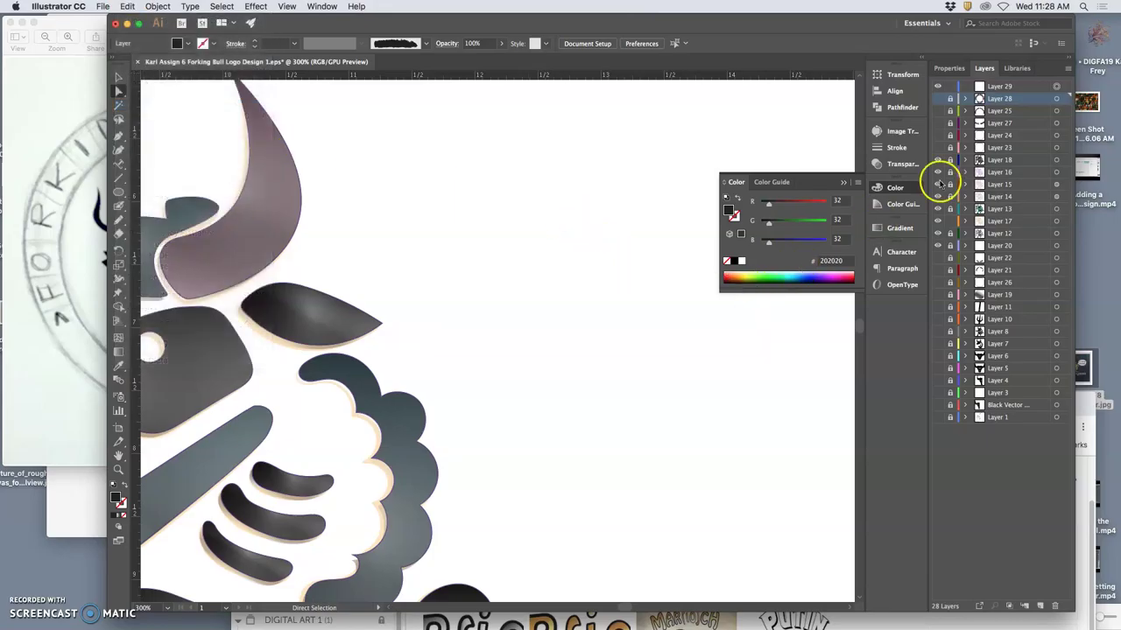
{"action": "left_click", "coordinate": [994, 86]}
{"action": "left_click", "coordinate": [127, 6]}
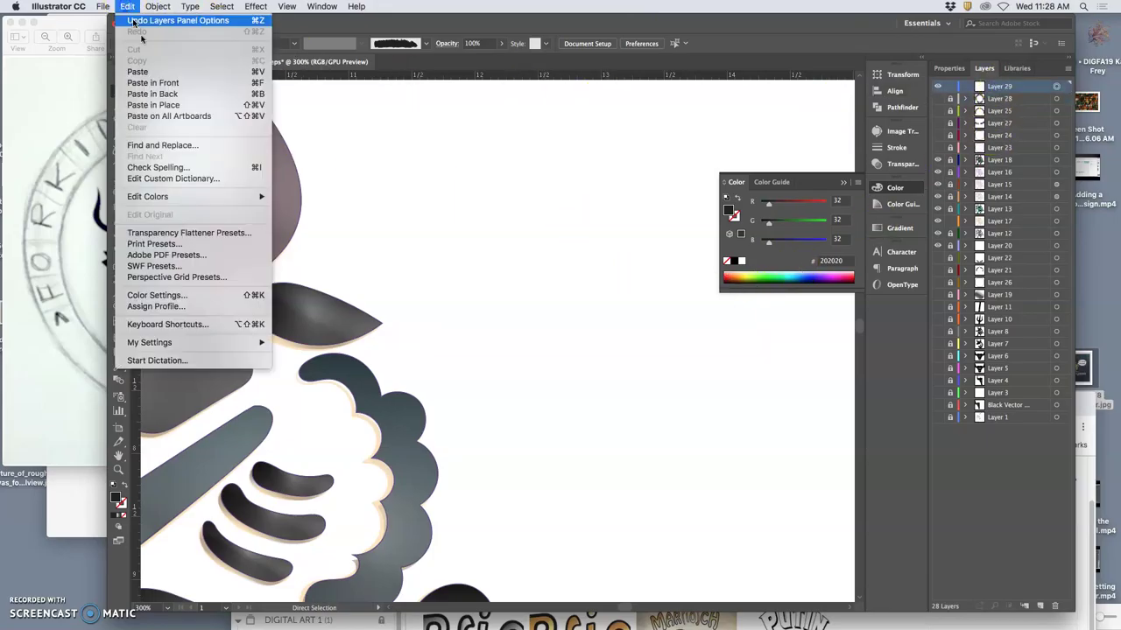
{"action": "left_click", "coordinate": [154, 104]}
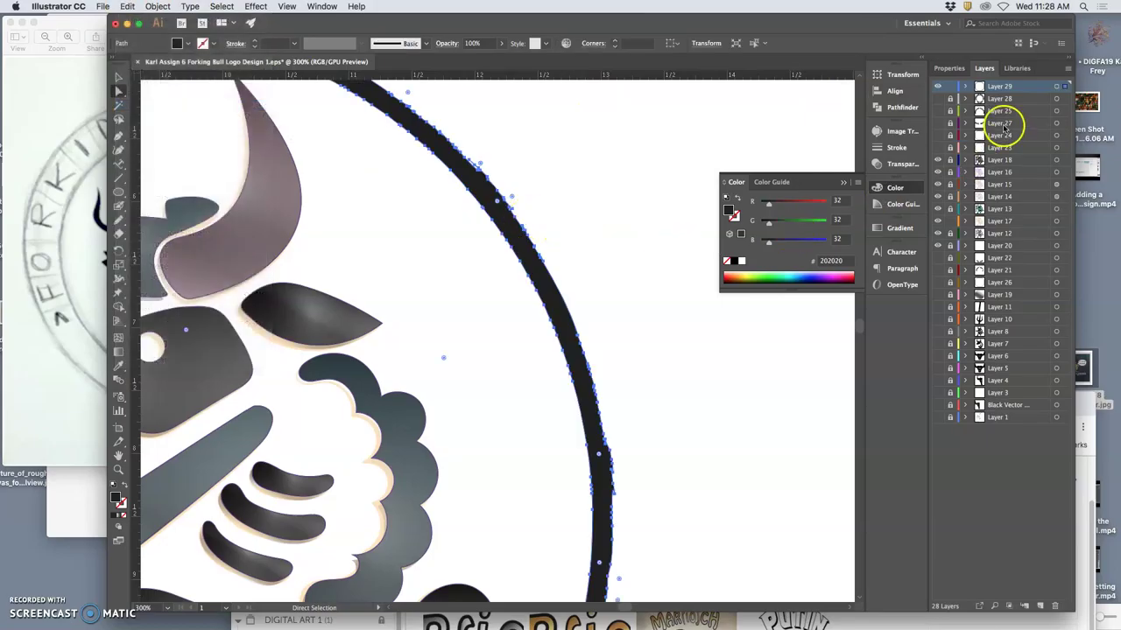
Make Layers 23–28 visible, rotate the selected ring artwork, and deselect it.
{"action": "left_click_drag", "start_coordinate": [937, 98], "coordinate": [937, 147]}
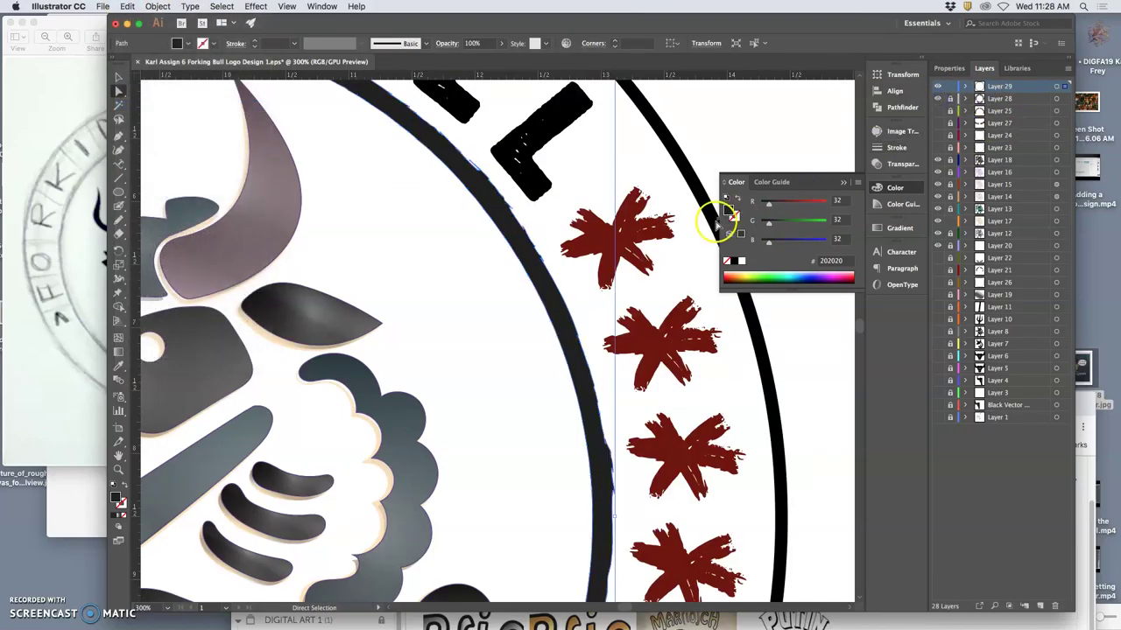
{"action": "scroll", "coordinate": [719, 218], "scroll_direction": "down", "scroll_amount": 3}
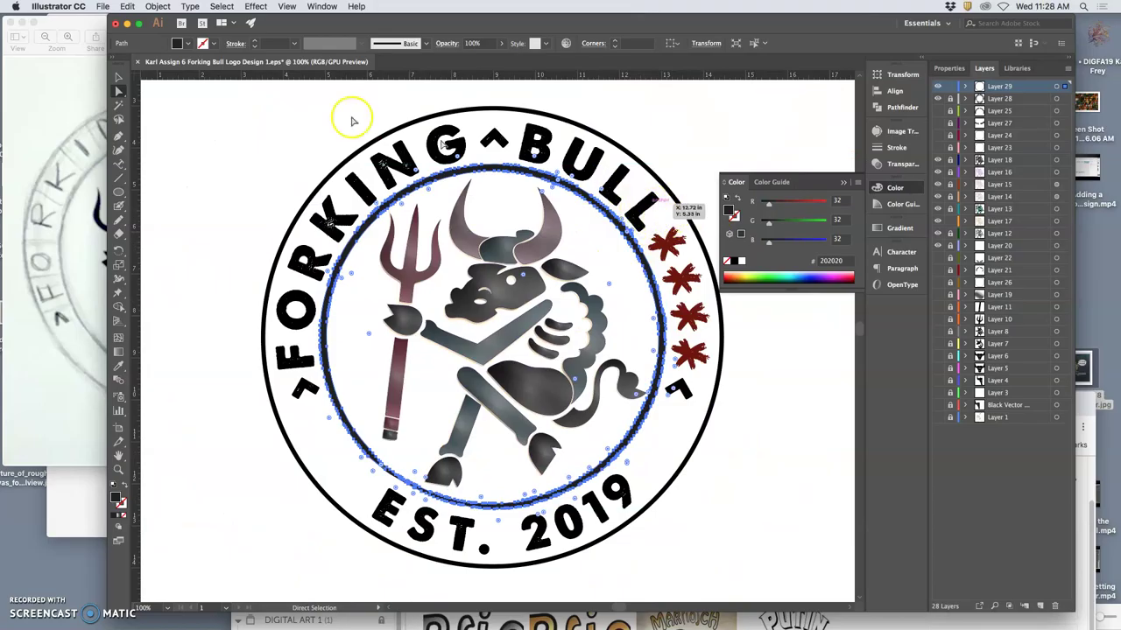
{"action": "left_click", "coordinate": [118, 77]}
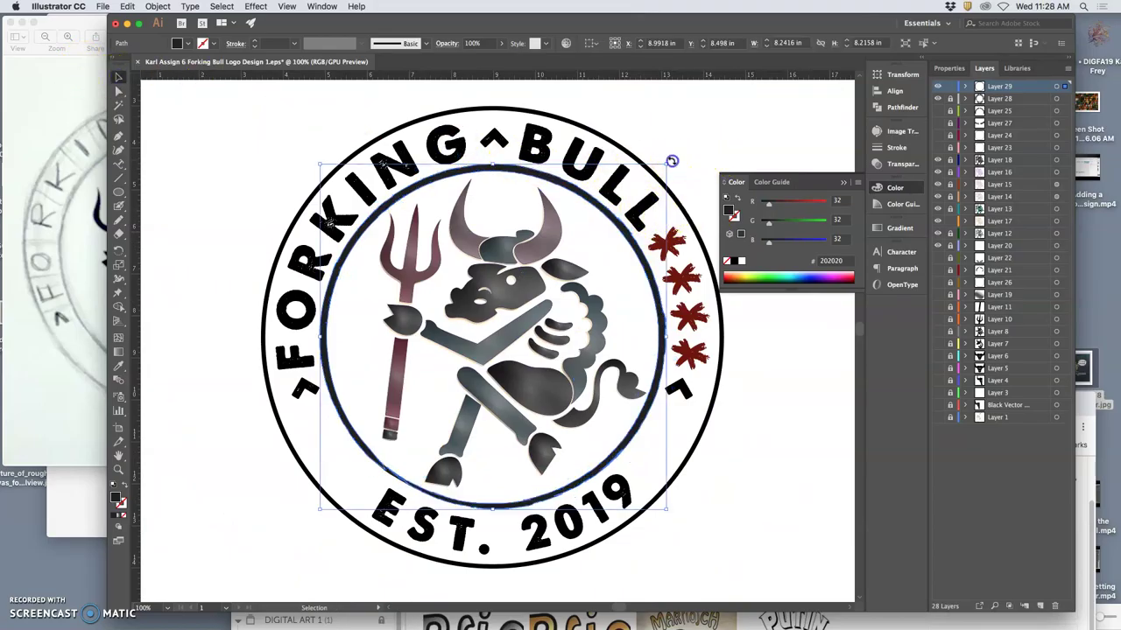
{"action": "left_click_drag", "start_coordinate": [671, 161], "coordinate": [545, 368]}
{"action": "left_click", "coordinate": [669, 154]}
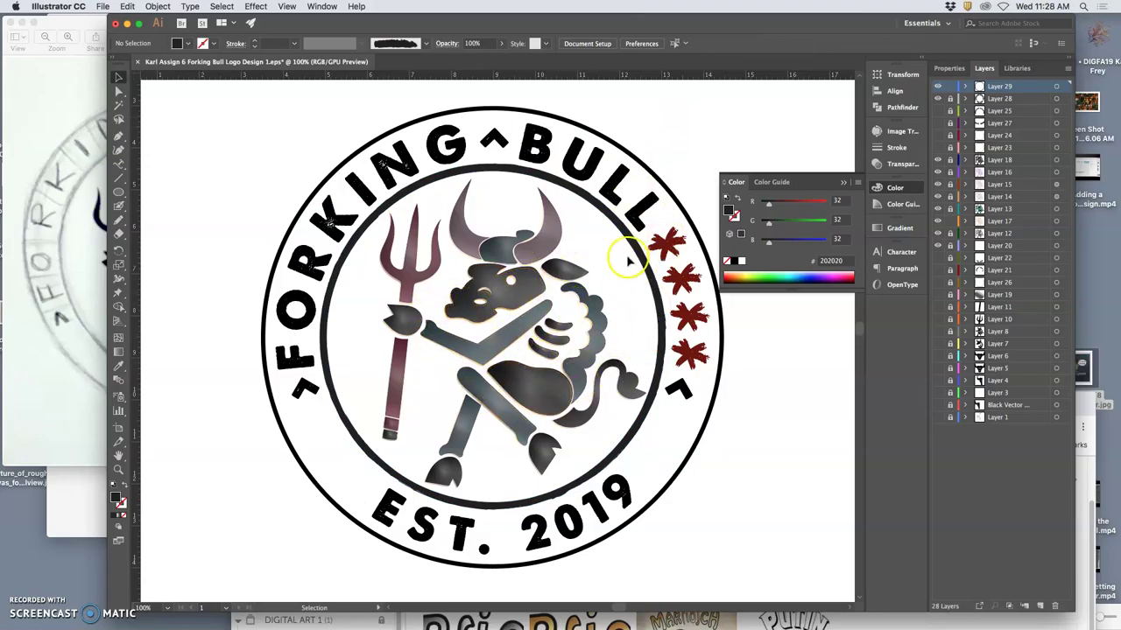
Pan around to inspect the logo and zoom back out to 100%.
{"action": "scroll", "coordinate": [628, 260], "scroll_direction": "up", "scroll_amount": 3}
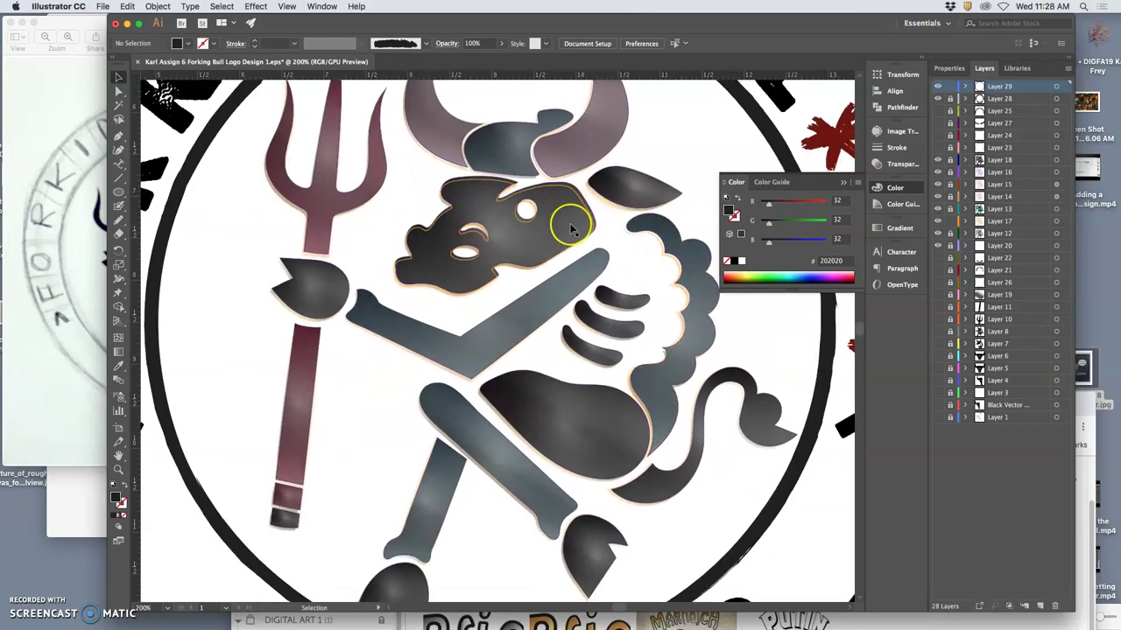
{"action": "scroll", "coordinate": [570, 225], "scroll_direction": "down", "scroll_amount": 1}
{"action": "scroll", "coordinate": [570, 225], "scroll_direction": "down", "scroll_amount": 3}
{"action": "scroll", "coordinate": [570, 225], "scroll_direction": "right", "scroll_amount": 3}
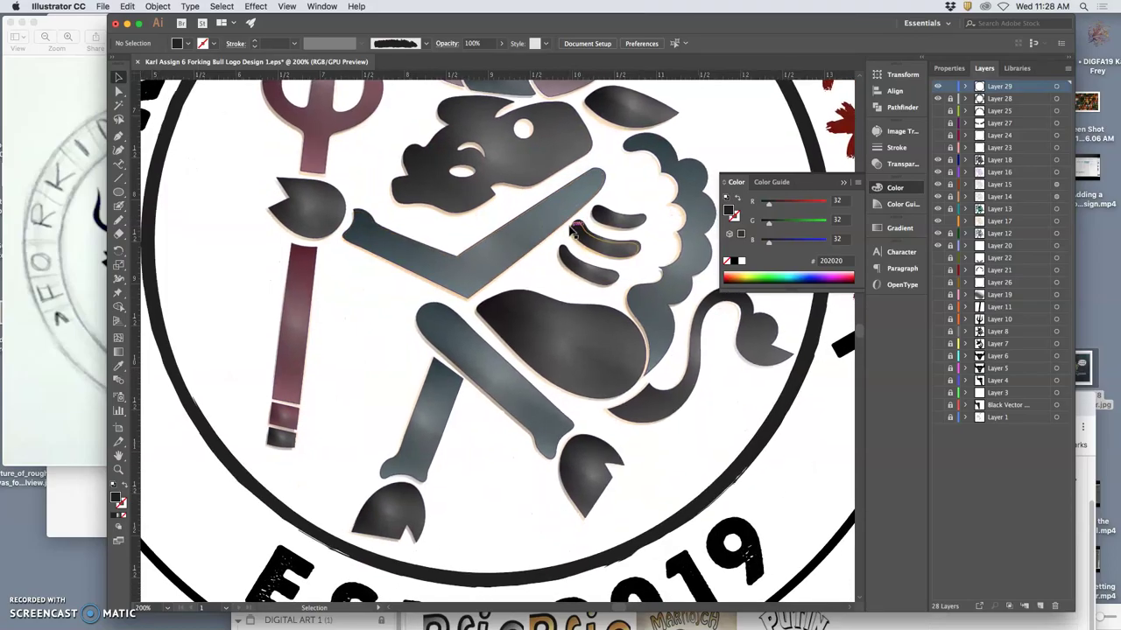
{"action": "scroll", "coordinate": [570, 231], "scroll_direction": "up", "scroll_amount": 5}
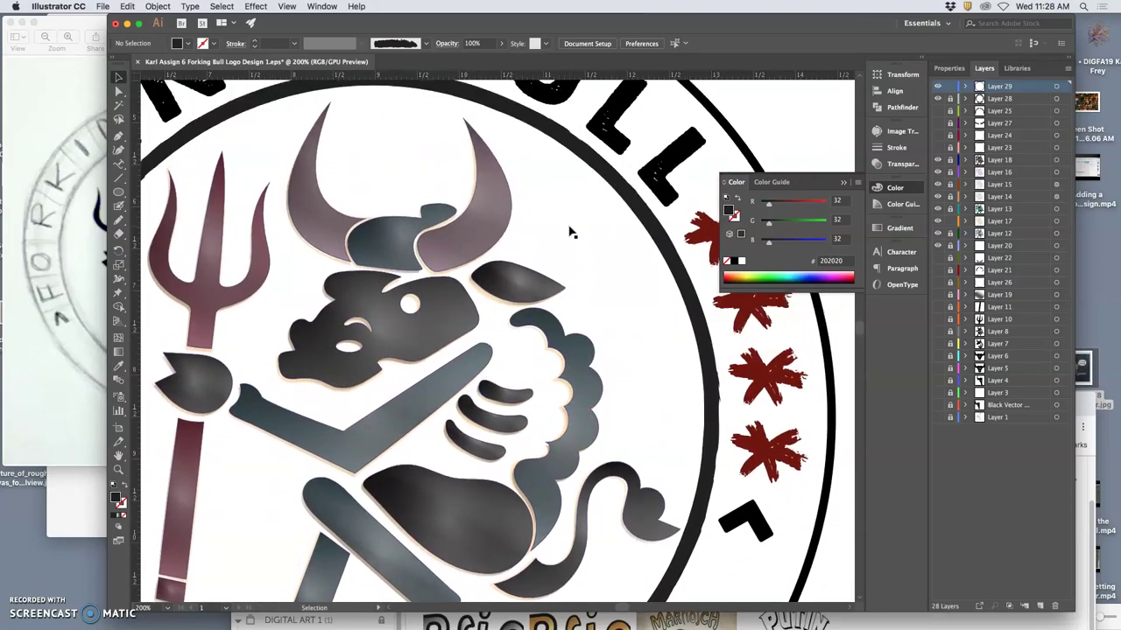
{"action": "left_click", "coordinate": [528, 230]}
{"action": "scroll", "coordinate": [528, 230], "scroll_direction": "up", "scroll_amount": 2}
{"action": "scroll", "coordinate": [528, 231], "scroll_direction": "down", "scroll_amount": 5}
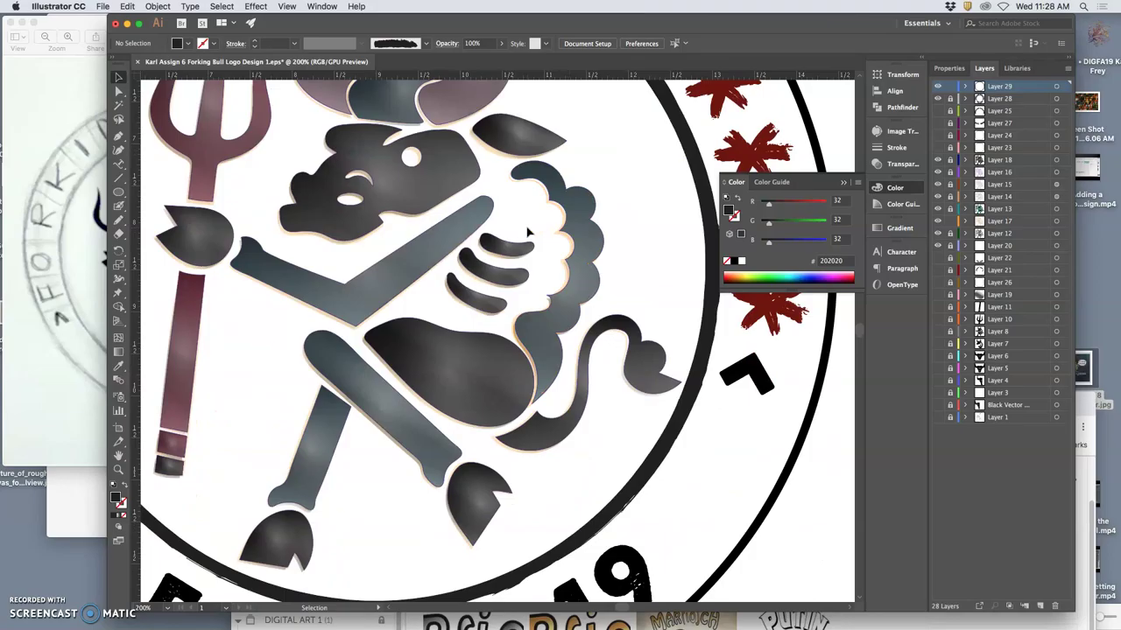
{"action": "scroll", "coordinate": [528, 230], "scroll_direction": "left", "scroll_amount": 2}
{"action": "key", "text": "super+minus"}
{"action": "key", "text": "super+minus"}
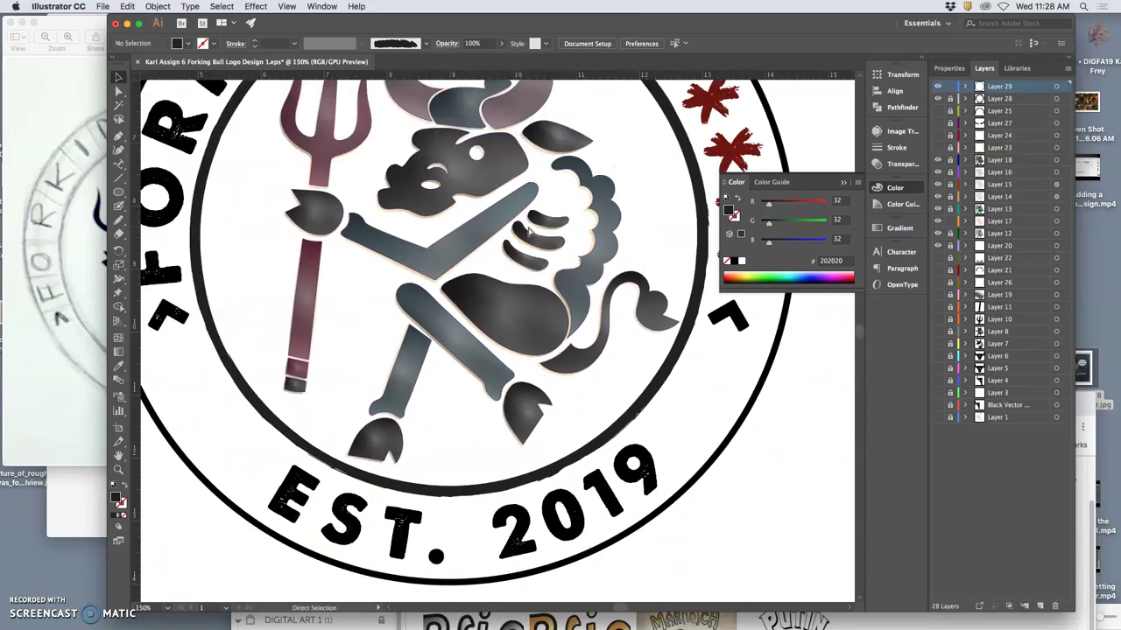
Select the ring artwork on Layer 28 and hide the grunge texture and ring layers.
{"action": "left_click", "coordinate": [939, 88]}
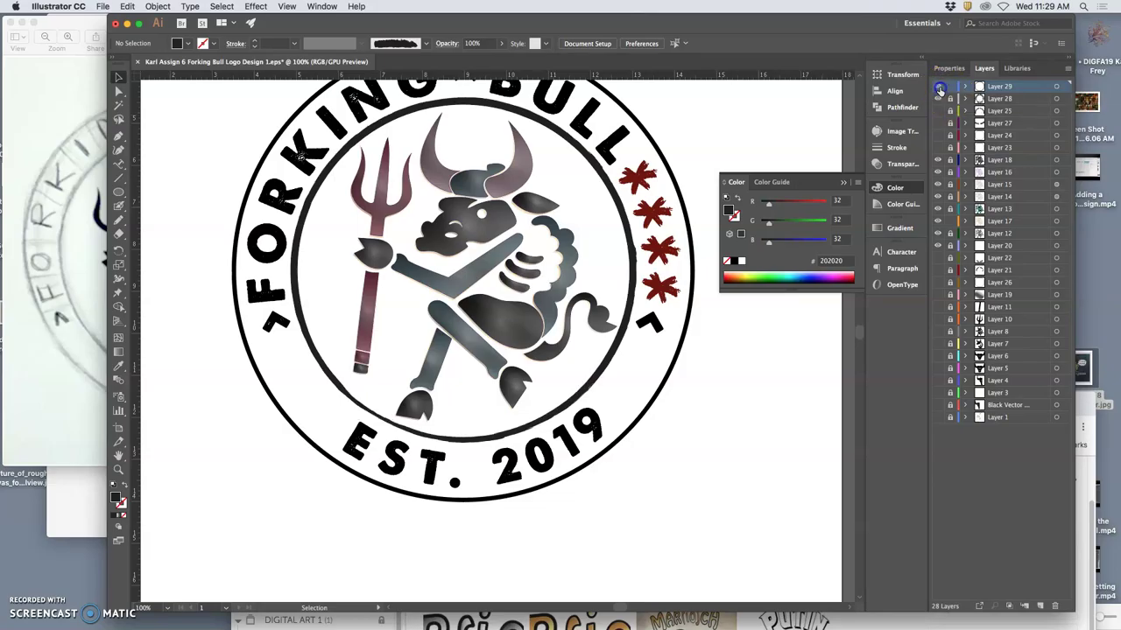
{"action": "left_click", "coordinate": [939, 88]}
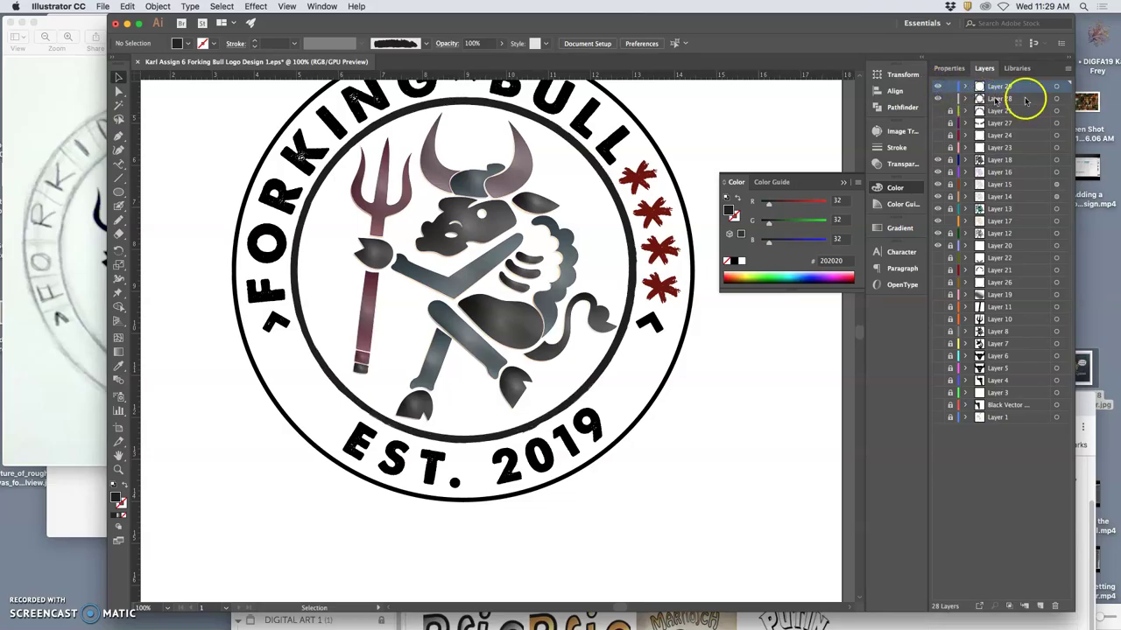
{"action": "left_click", "coordinate": [1057, 98]}
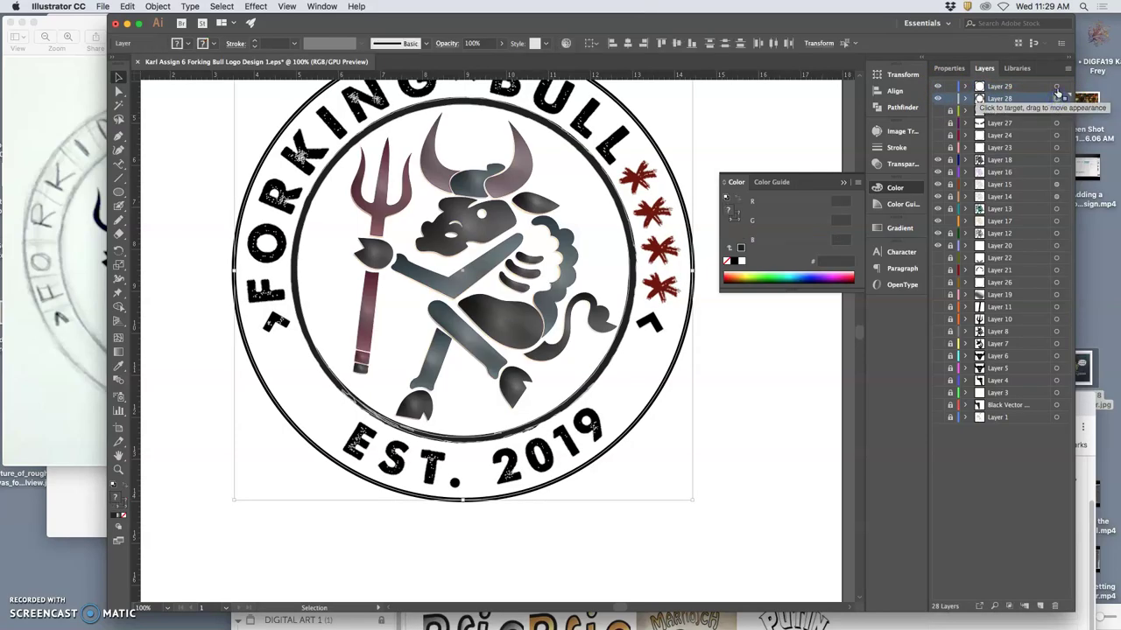
{"action": "left_click", "coordinate": [1057, 91]}
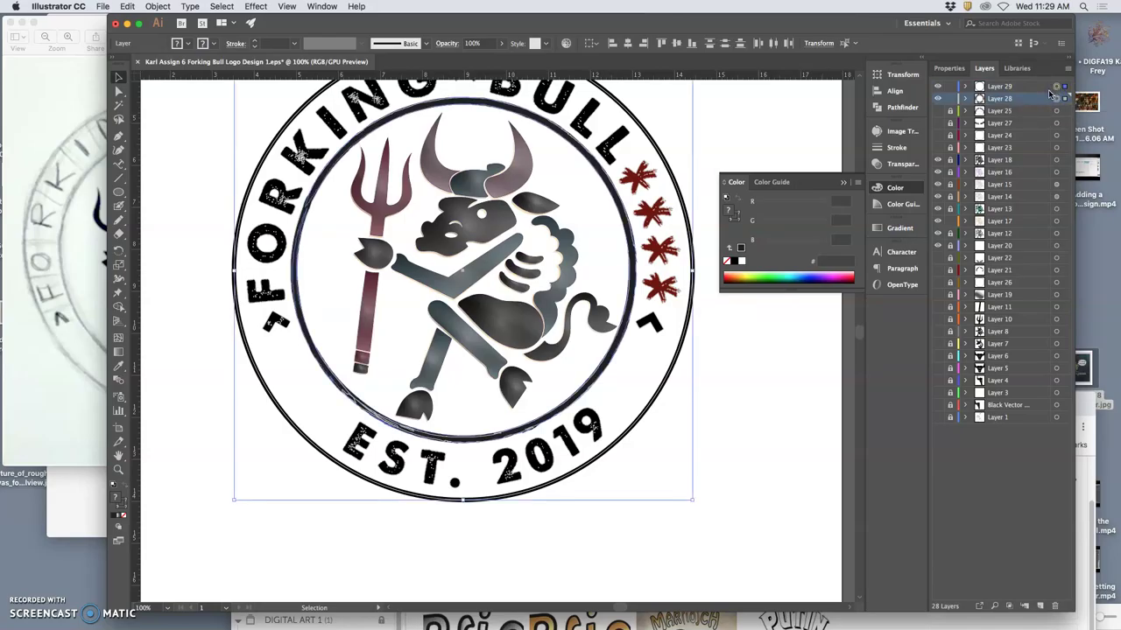
{"action": "left_click", "coordinate": [937, 98]}
{"action": "left_click", "coordinate": [937, 86]}
{"action": "left_click", "coordinate": [959, 88]}
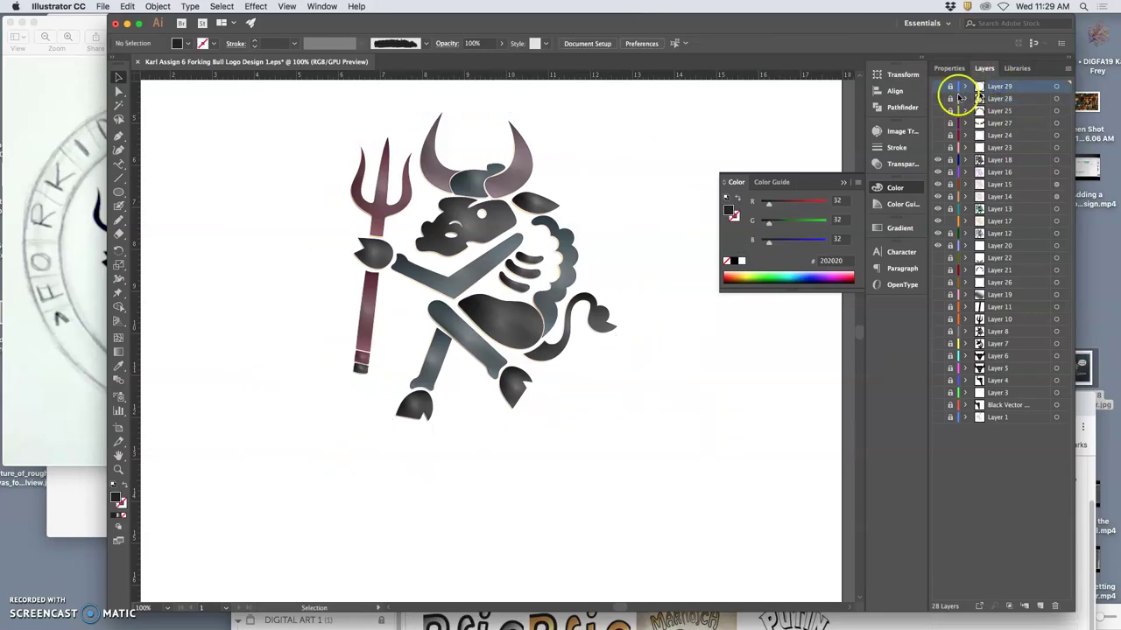
Add new Layer 30 and Paste in Place the ring, lettering and red asterisks.
{"action": "left_click", "coordinate": [128, 7]}
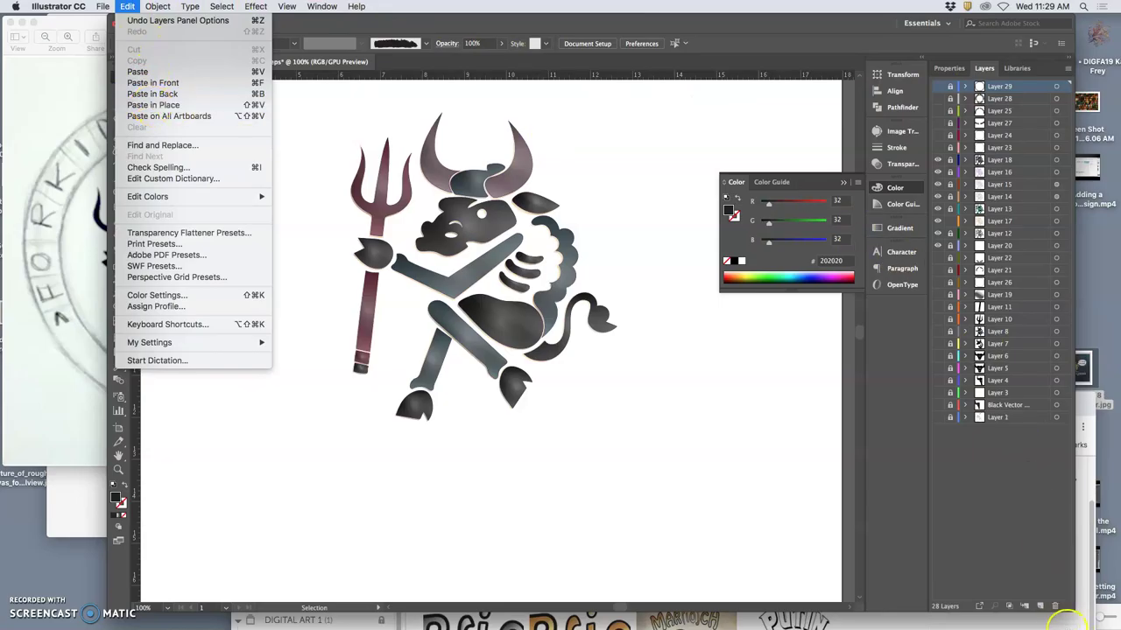
{"action": "left_click", "coordinate": [1042, 607]}
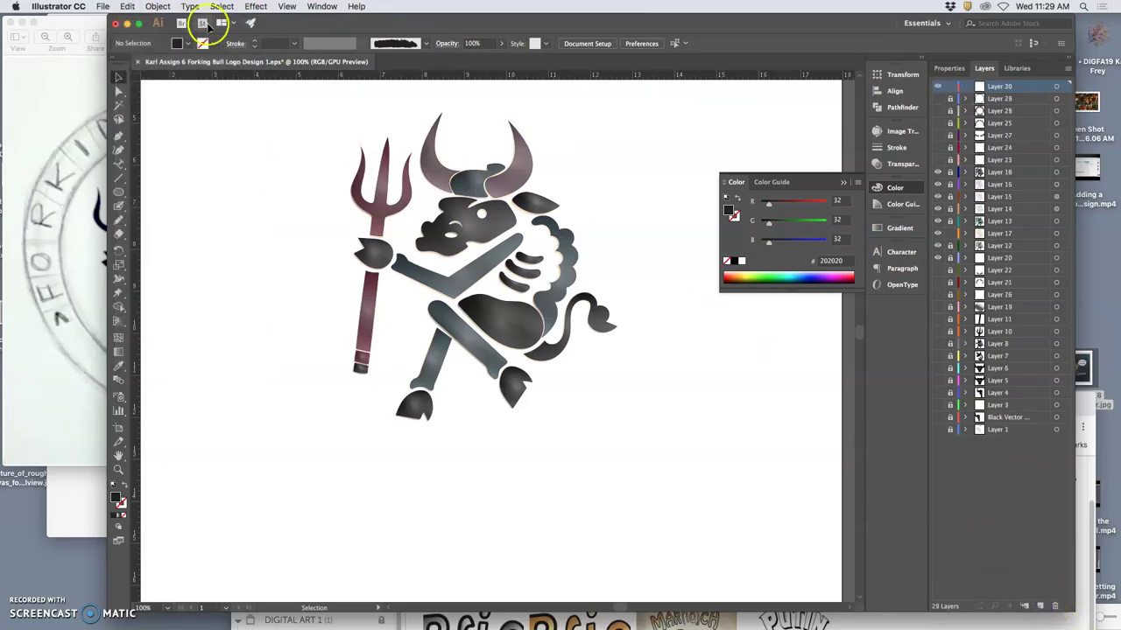
{"action": "left_click", "coordinate": [128, 7]}
{"action": "left_click", "coordinate": [166, 100]}
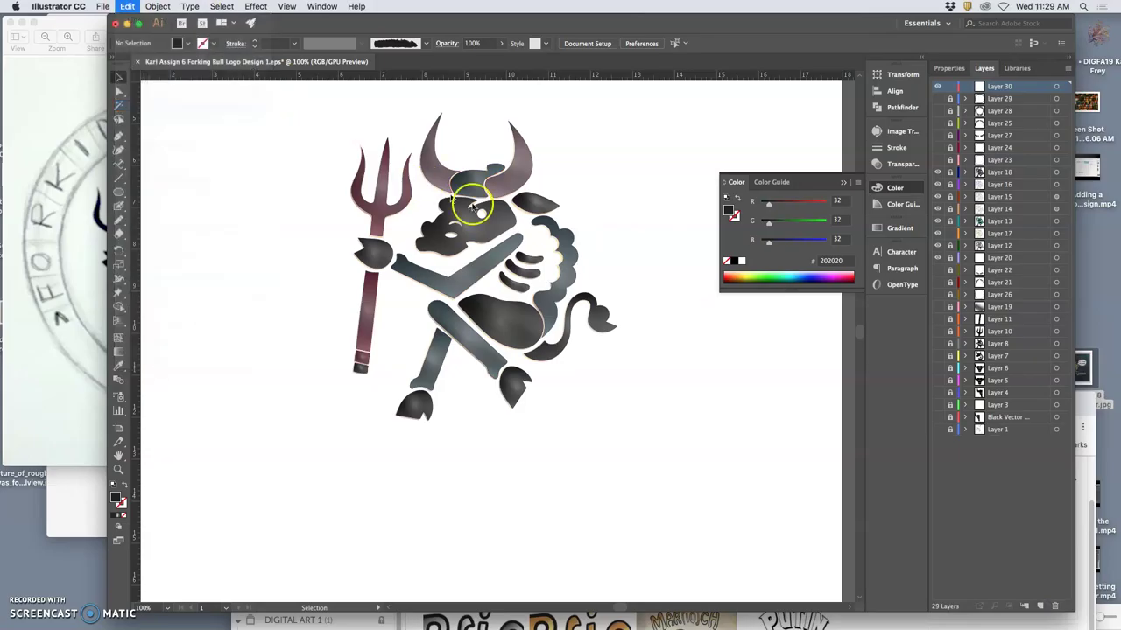
{"action": "left_click", "coordinate": [723, 165]}
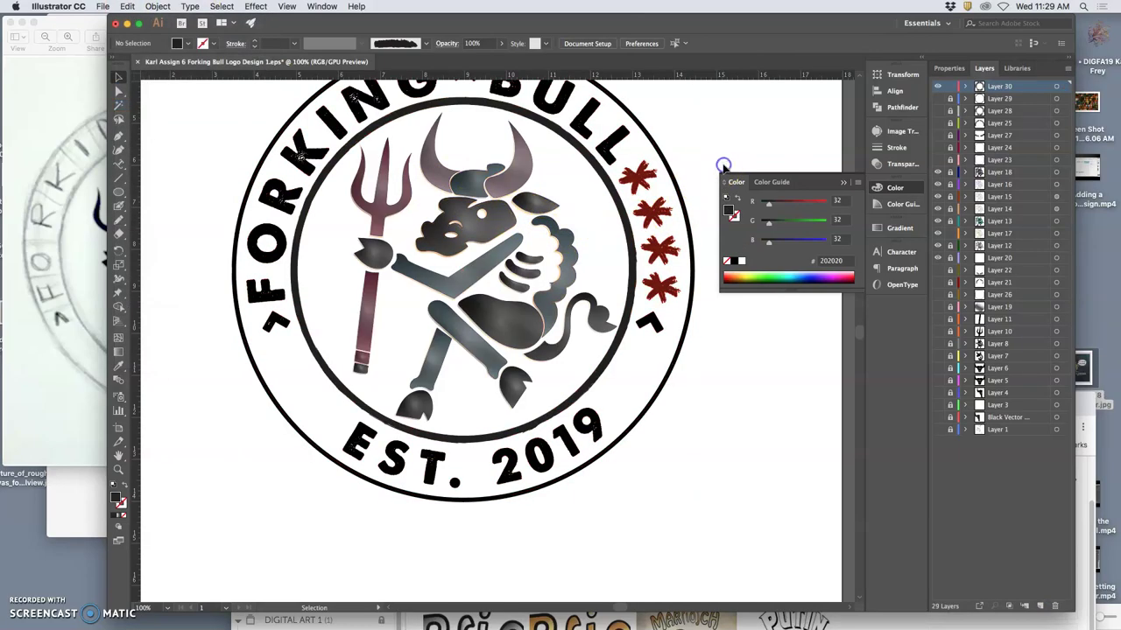
Apply a rough, distressed art brush to the outer ring circle's 1 pt stroke.
{"action": "scroll", "coordinate": [723, 165], "scroll_direction": "up", "scroll_amount": 3}
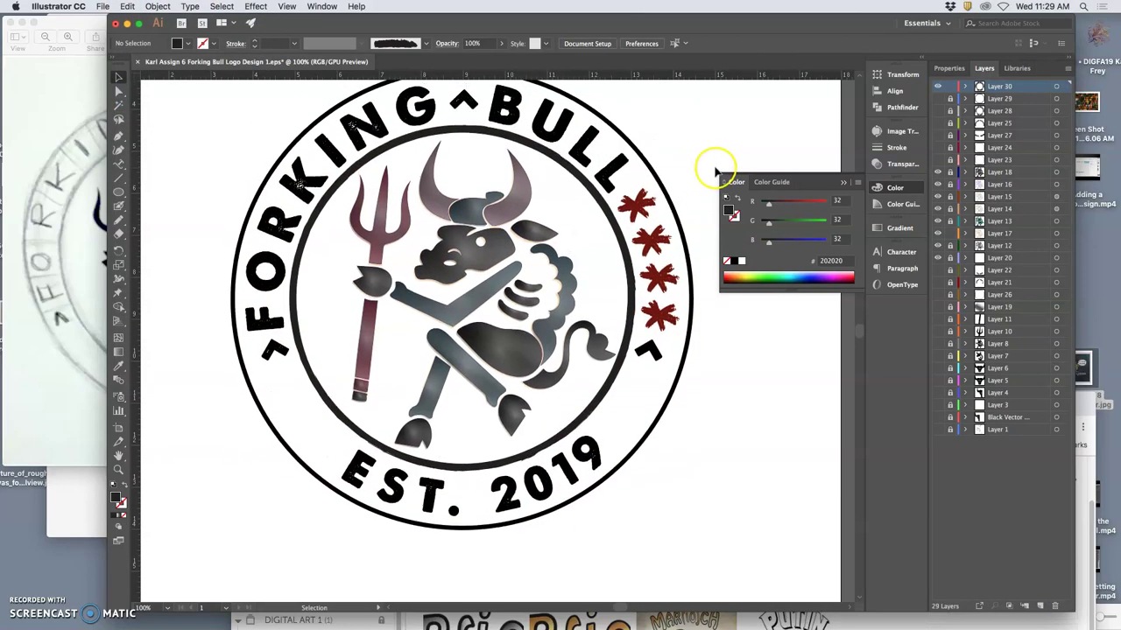
{"action": "left_click", "coordinate": [602, 116]}
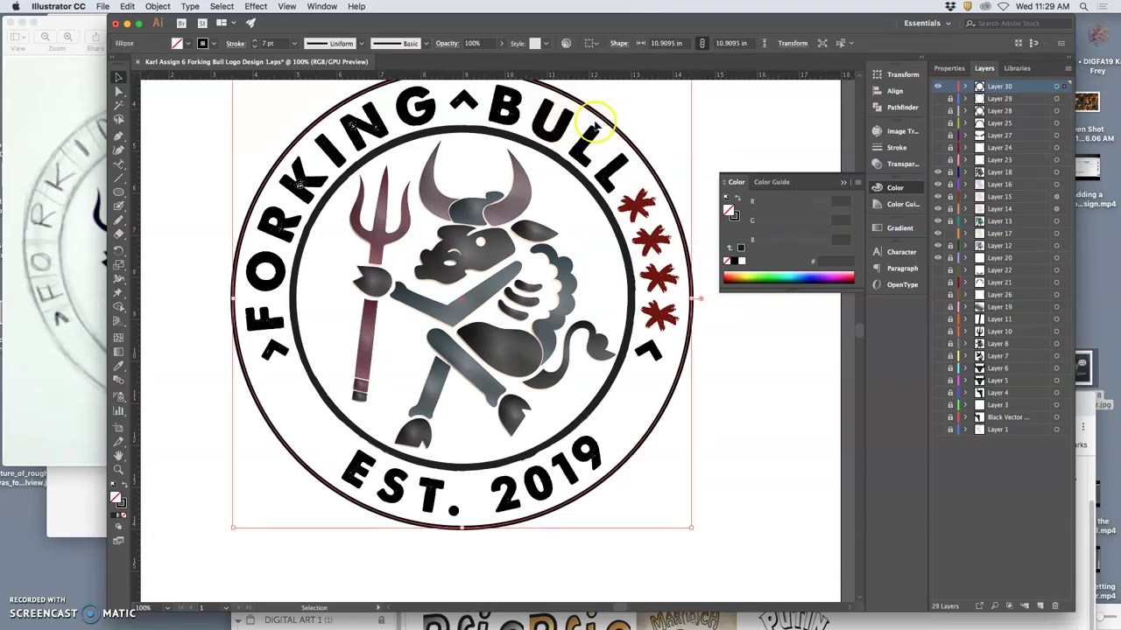
{"action": "left_click", "coordinate": [360, 44]}
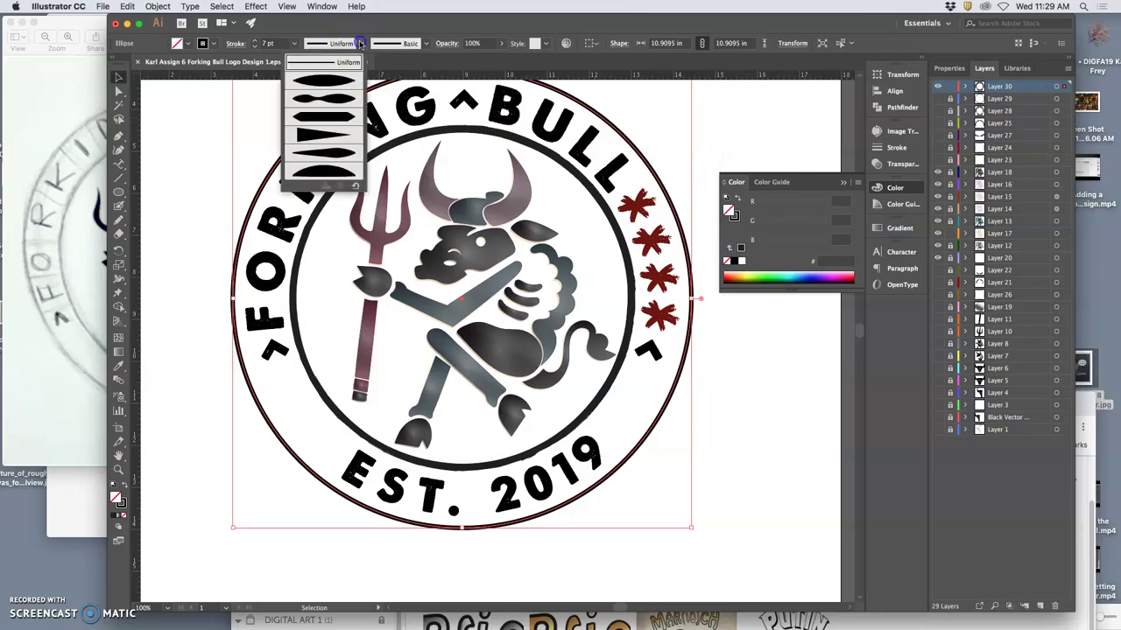
{"action": "left_click", "coordinate": [419, 45]}
{"action": "left_click", "coordinate": [426, 44]}
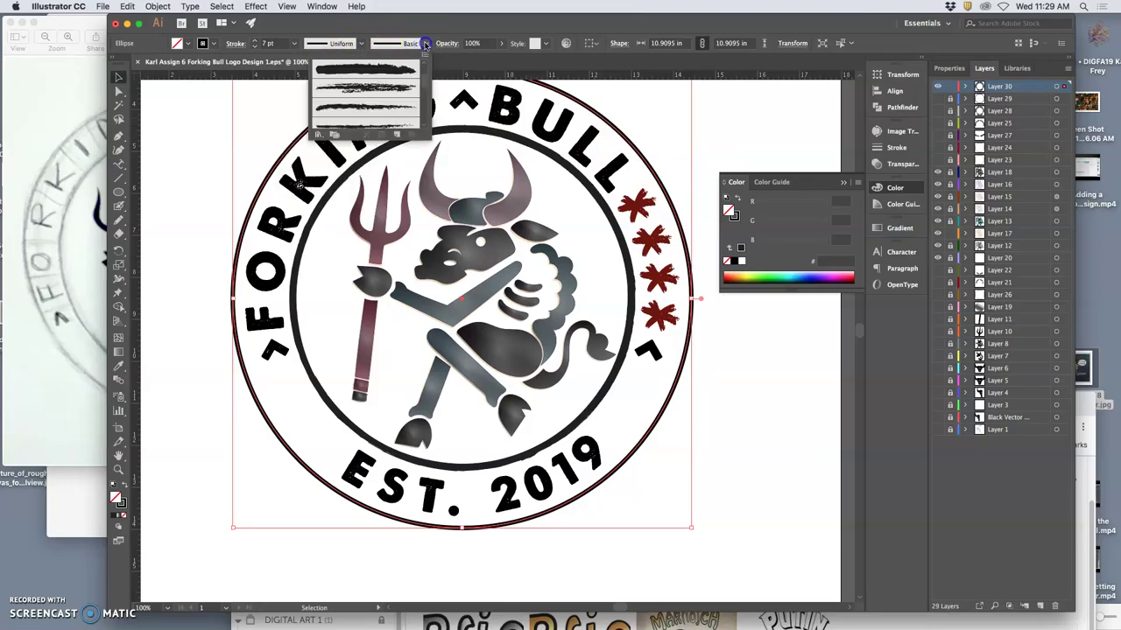
{"action": "left_click", "coordinate": [390, 87]}
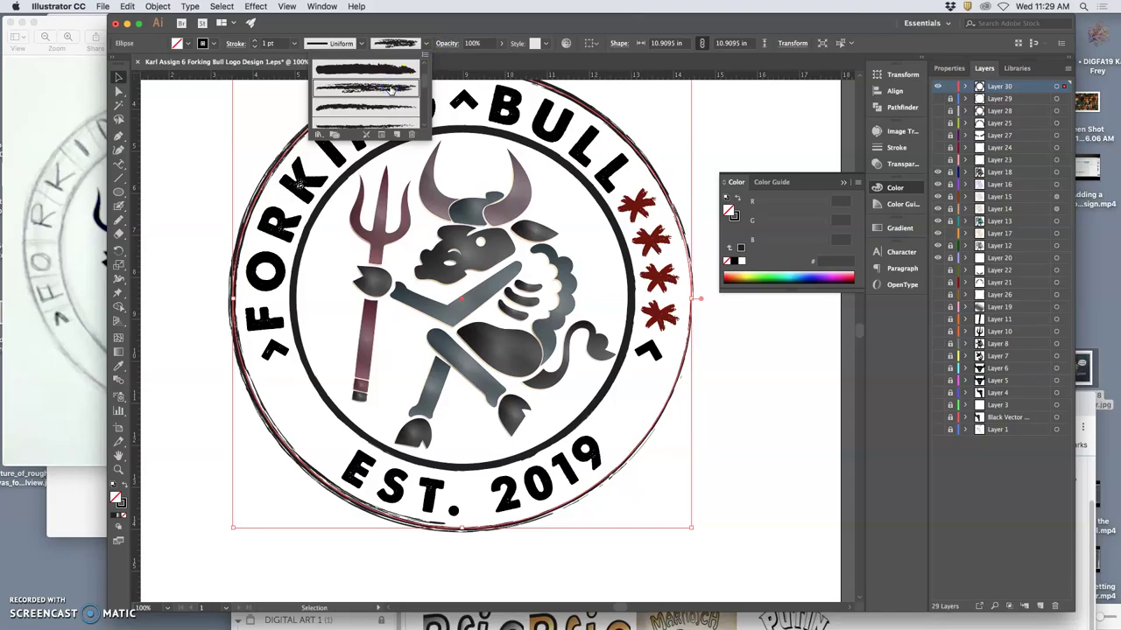
{"action": "left_click", "coordinate": [193, 126]}
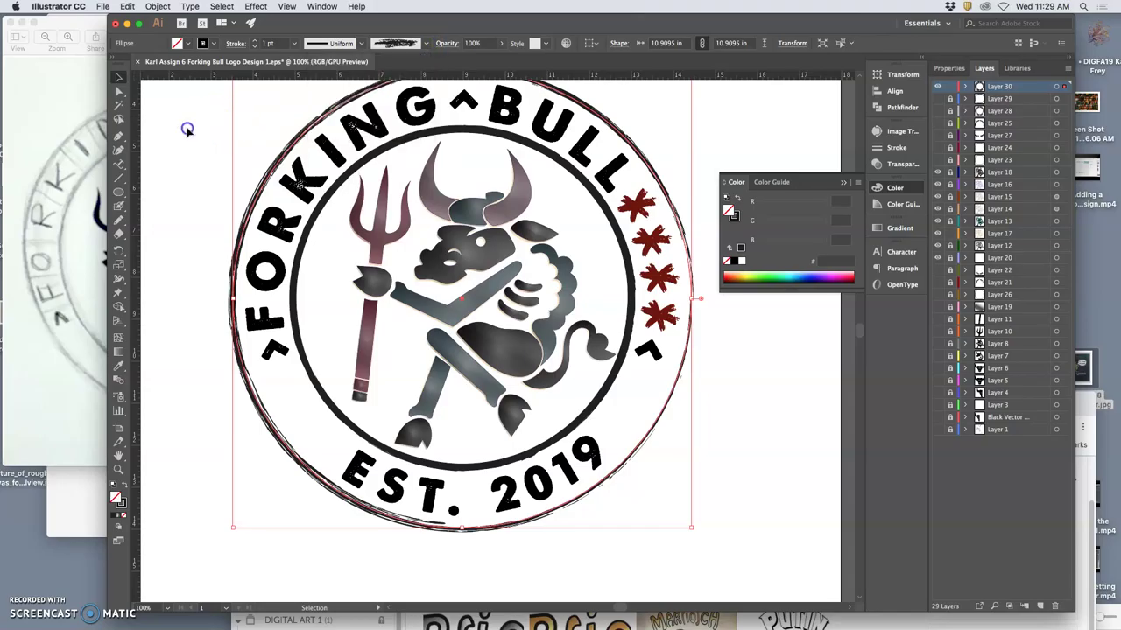
{"action": "left_click", "coordinate": [186, 129]}
Zoom out, reselect the outer ring, and rotate it around its centre.
{"action": "key", "text": "super+minus"}
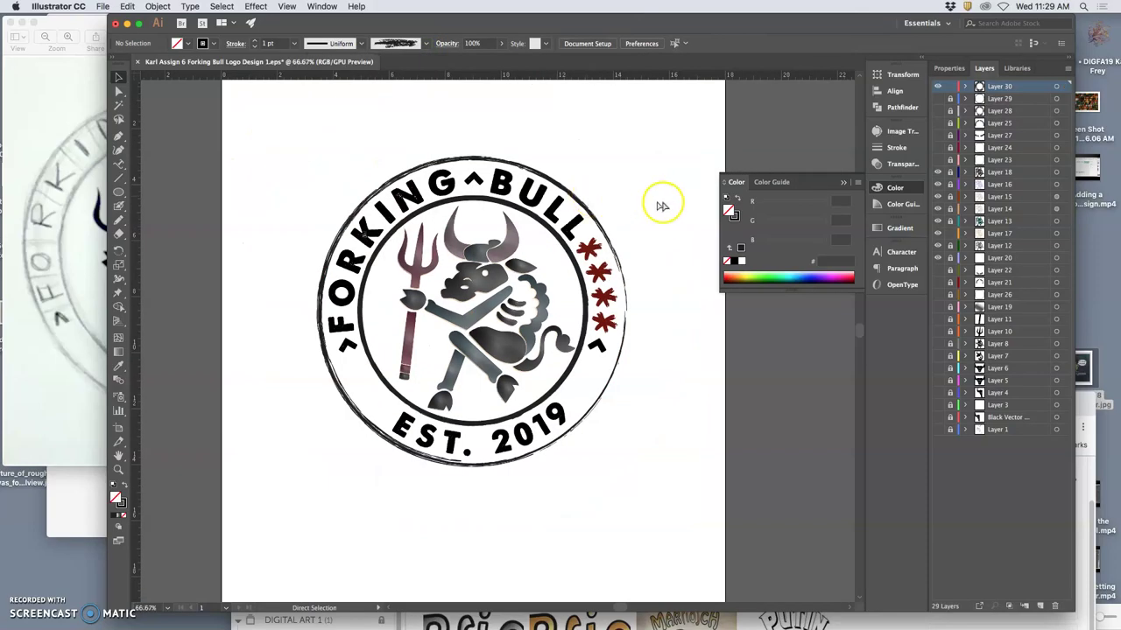
{"action": "key", "text": "v"}
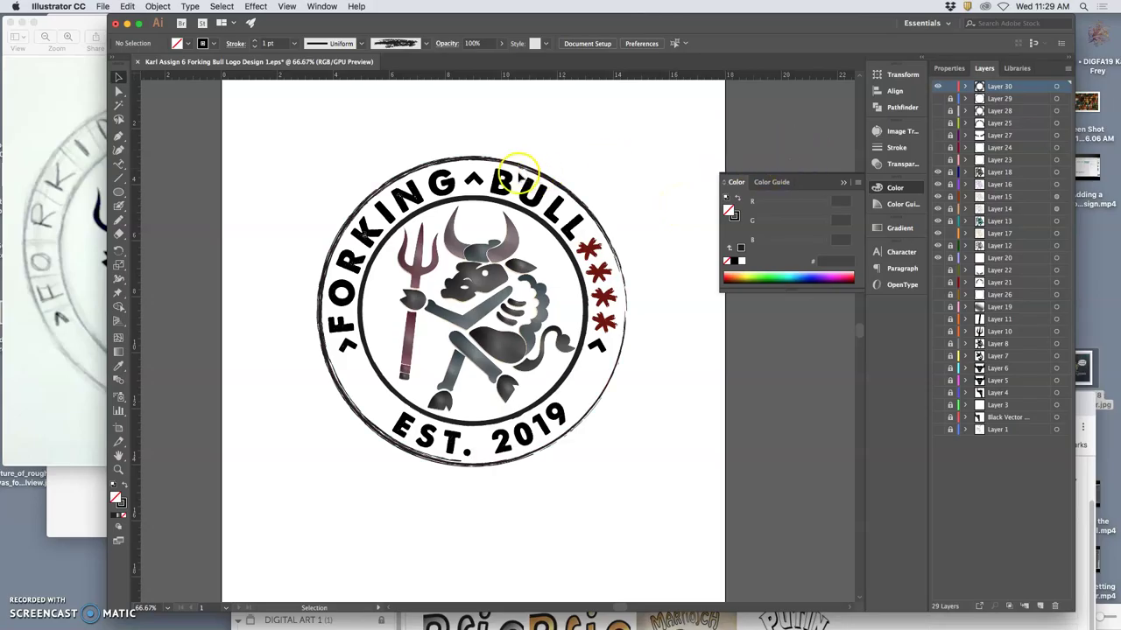
{"action": "left_click", "coordinate": [520, 164]}
{"action": "key", "text": "a"}
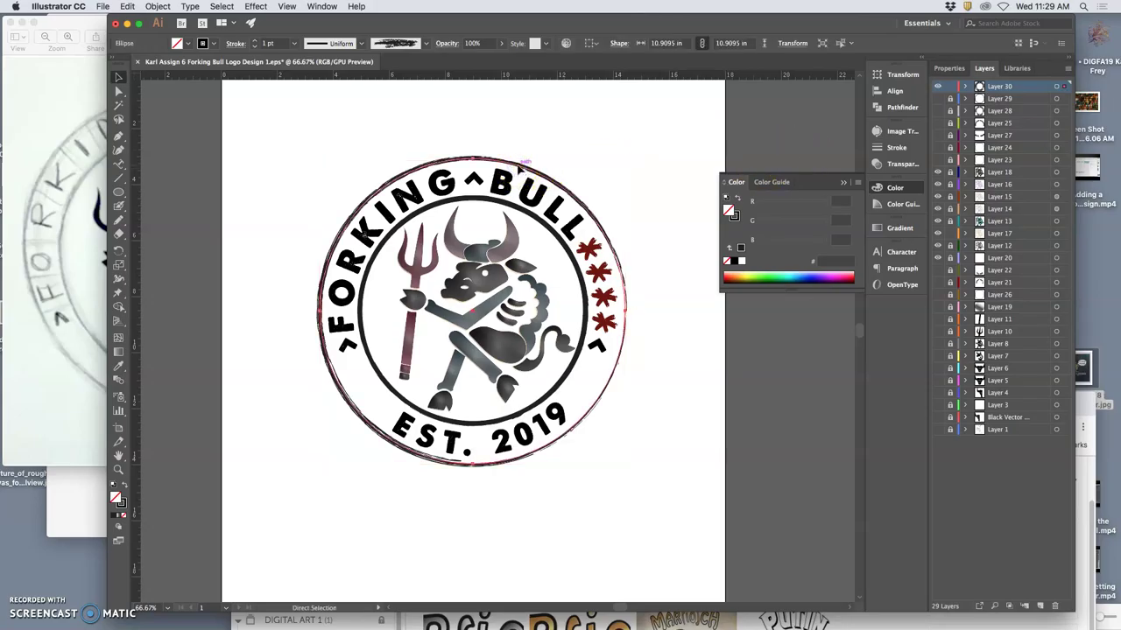
{"action": "key", "text": "v"}
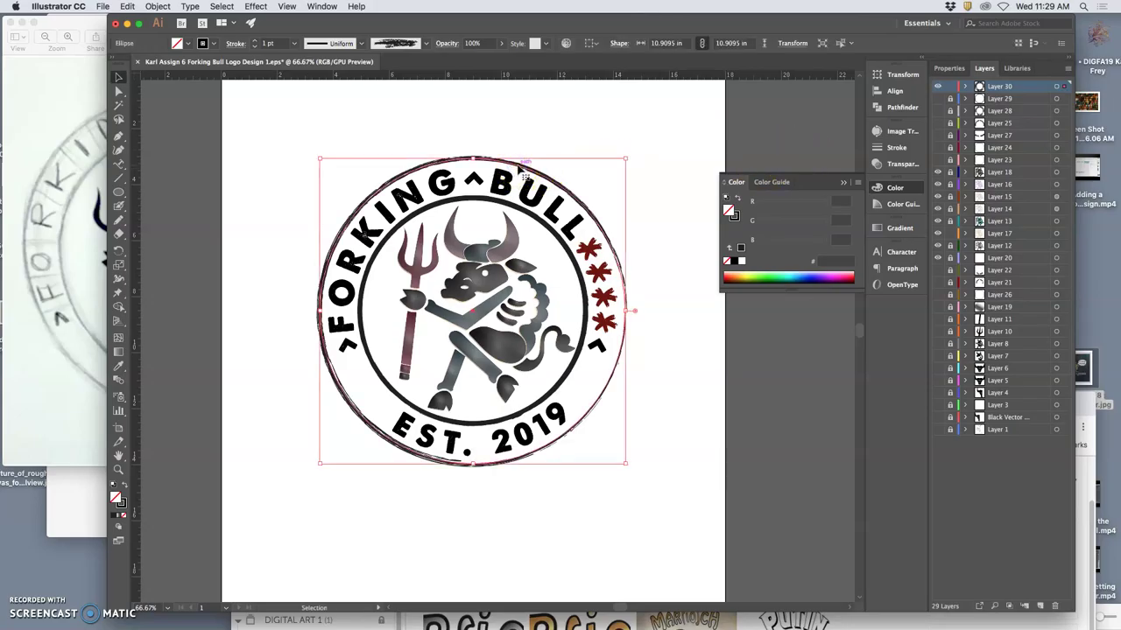
{"action": "left_click", "coordinate": [125, 6]}
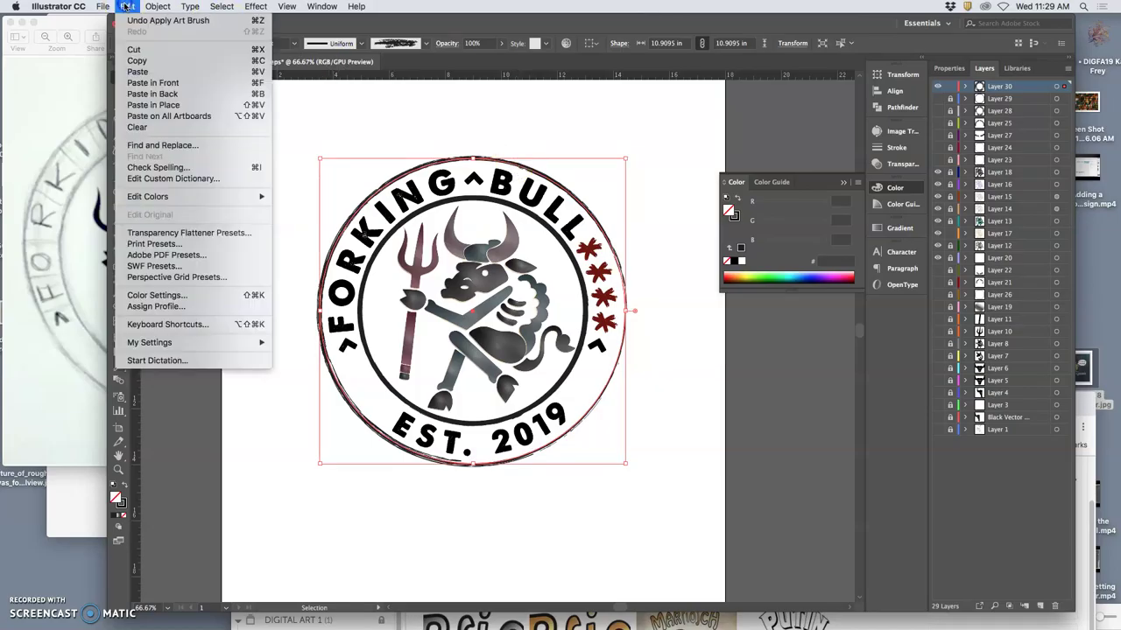
{"action": "left_click", "coordinate": [153, 106]}
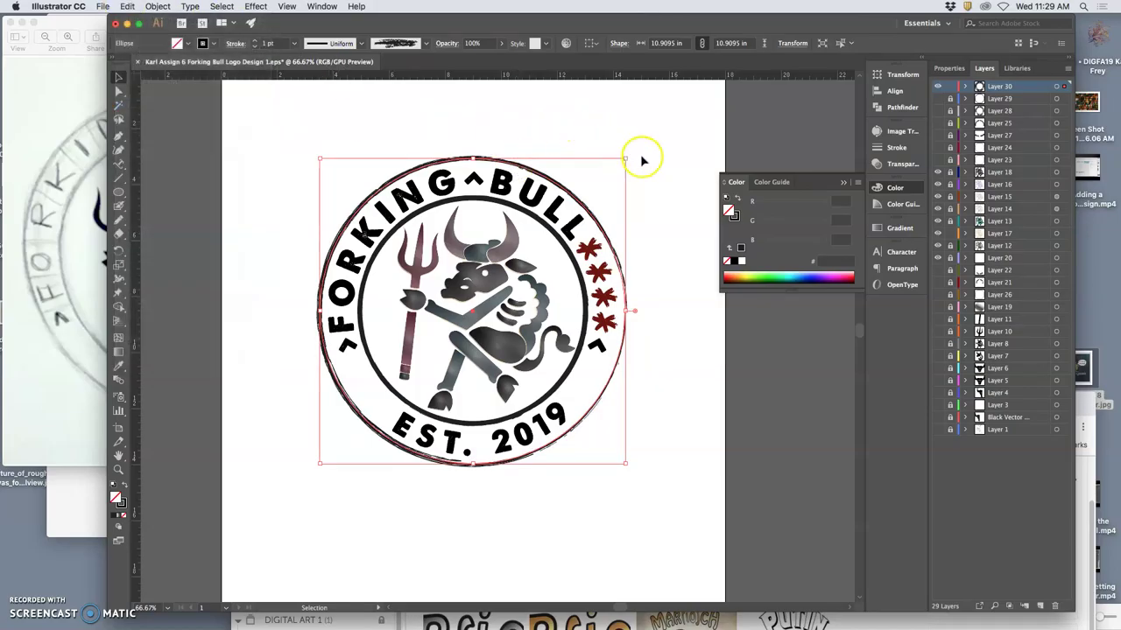
{"action": "left_click_drag", "start_coordinate": [631, 155], "coordinate": [474, 350]}
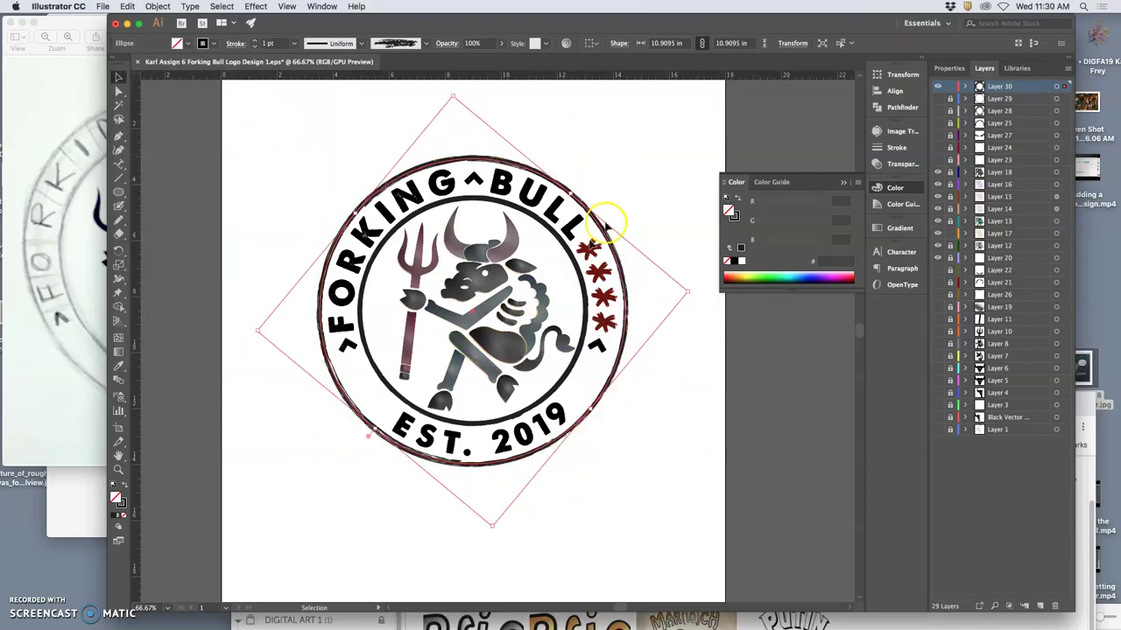
{"action": "left_click", "coordinate": [638, 175]}
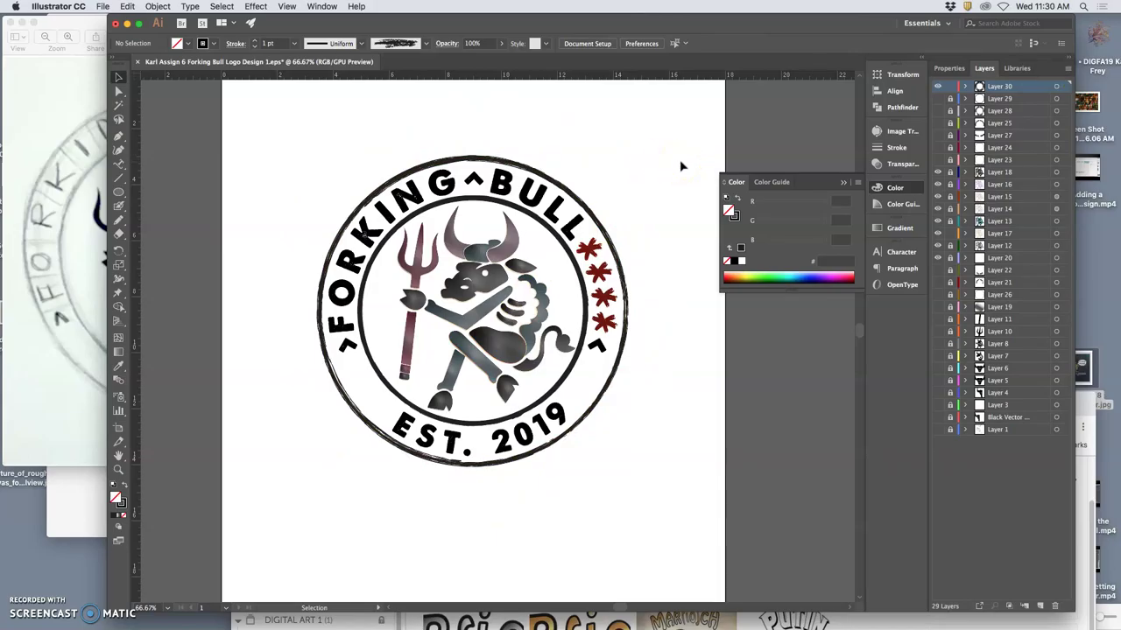
{"action": "key", "text": "super+equal"}
{"action": "key", "text": "super+equal"}
{"action": "key", "text": "super+equal"}
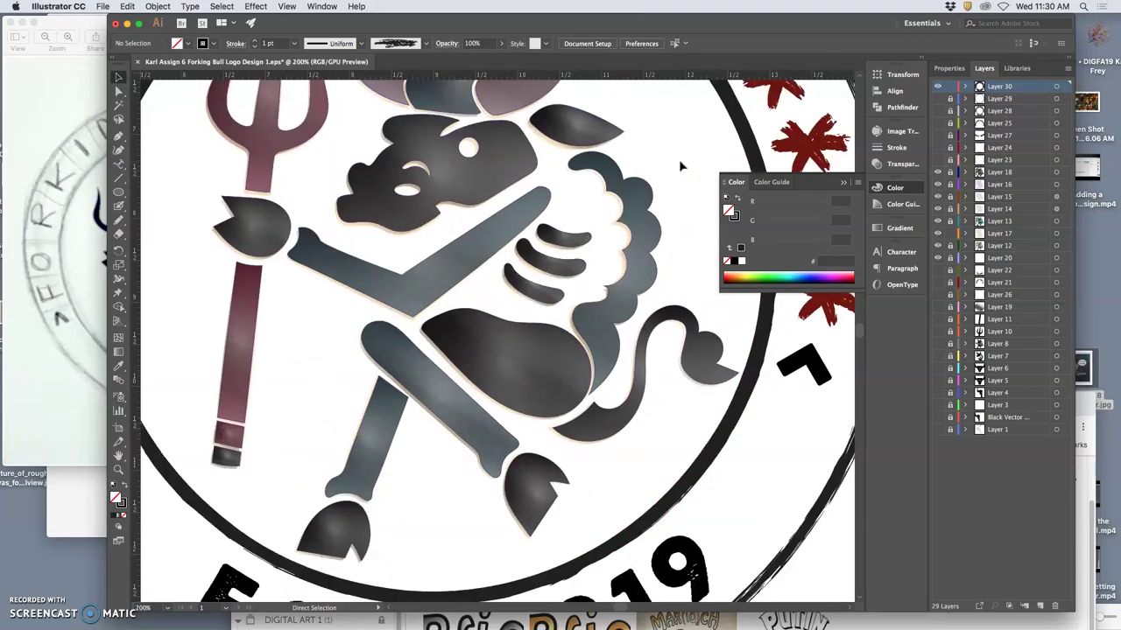
{"action": "scroll", "coordinate": [671, 159], "scroll_direction": "down", "scroll_amount": 2}
{"action": "scroll", "coordinate": [666, 155], "scroll_direction": "down", "scroll_amount": 10}
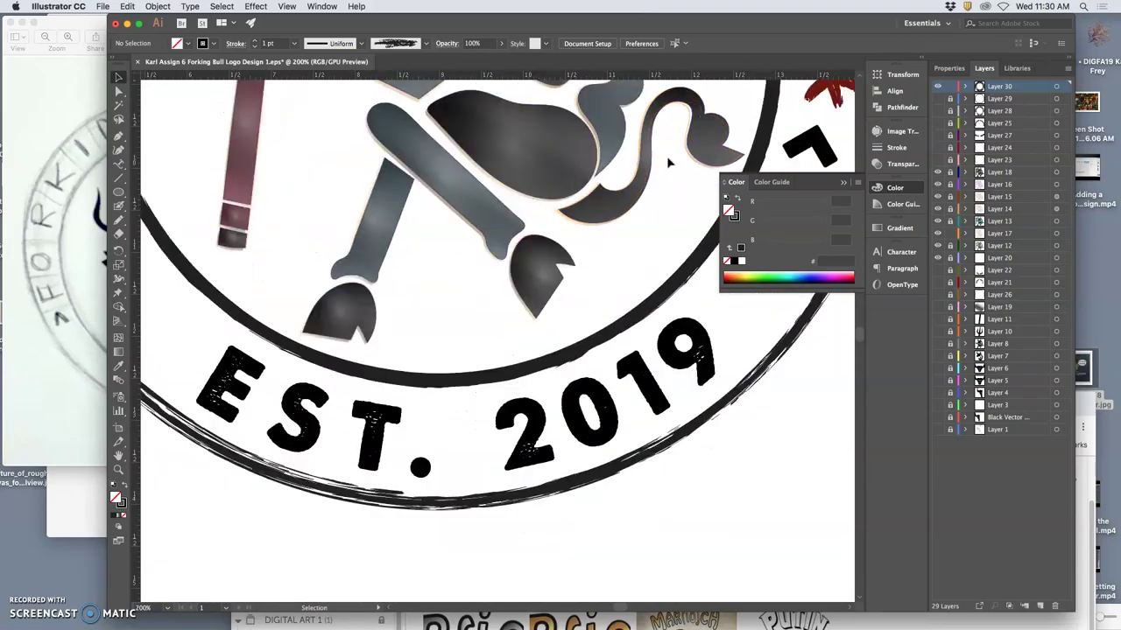
{"action": "scroll", "coordinate": [663, 162], "scroll_direction": "up", "scroll_amount": 20}
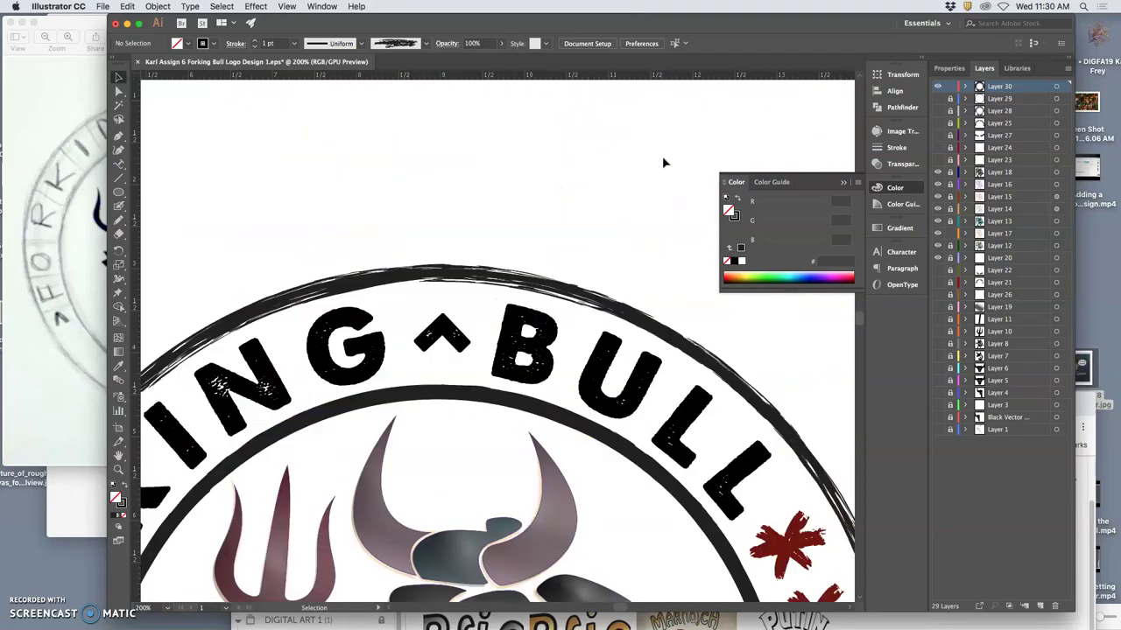
{"action": "scroll", "coordinate": [658, 162], "scroll_direction": "left", "scroll_amount": 3}
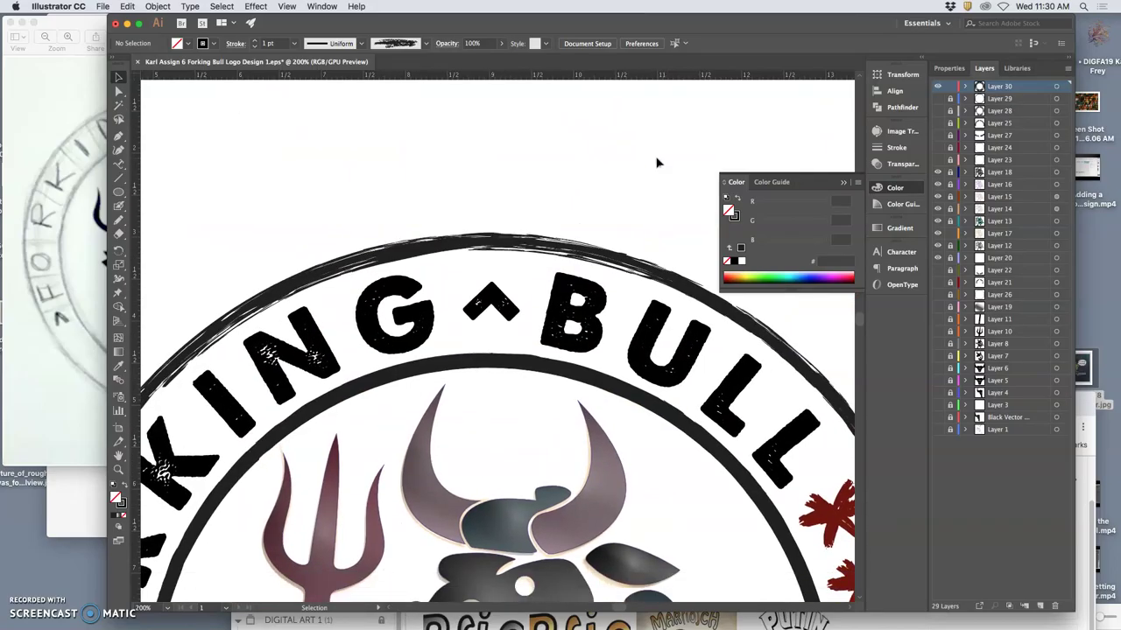
{"action": "key", "text": "super+minus"}
{"action": "scroll", "coordinate": [658, 163], "scroll_direction": "down", "scroll_amount": 5}
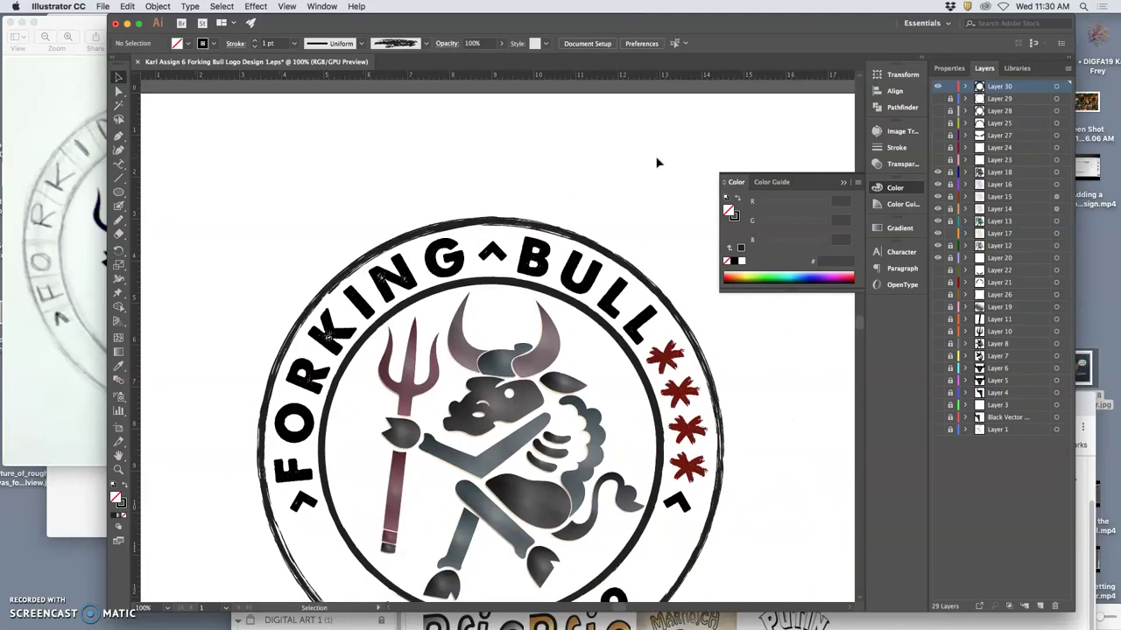
{"action": "key", "text": "super+minus"}
{"action": "scroll", "coordinate": [658, 163], "scroll_direction": "down", "scroll_amount": 3}
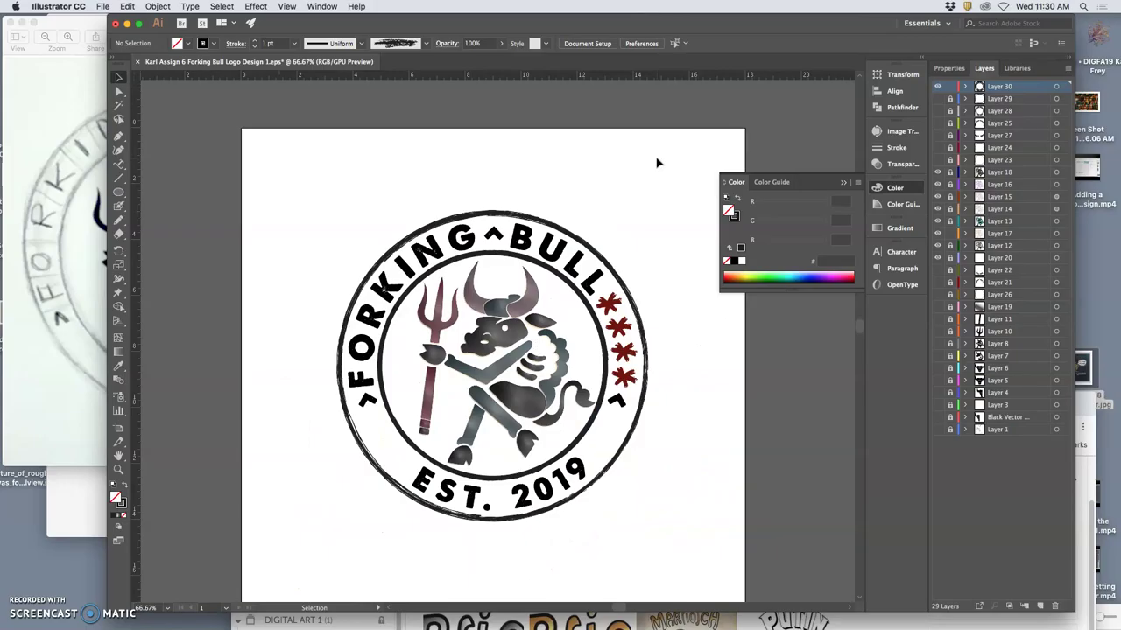
Save the Forking Bull logo file via File > Save and close its document window.
{"action": "left_click", "coordinate": [101, 7]}
{"action": "left_click", "coordinate": [122, 88]}
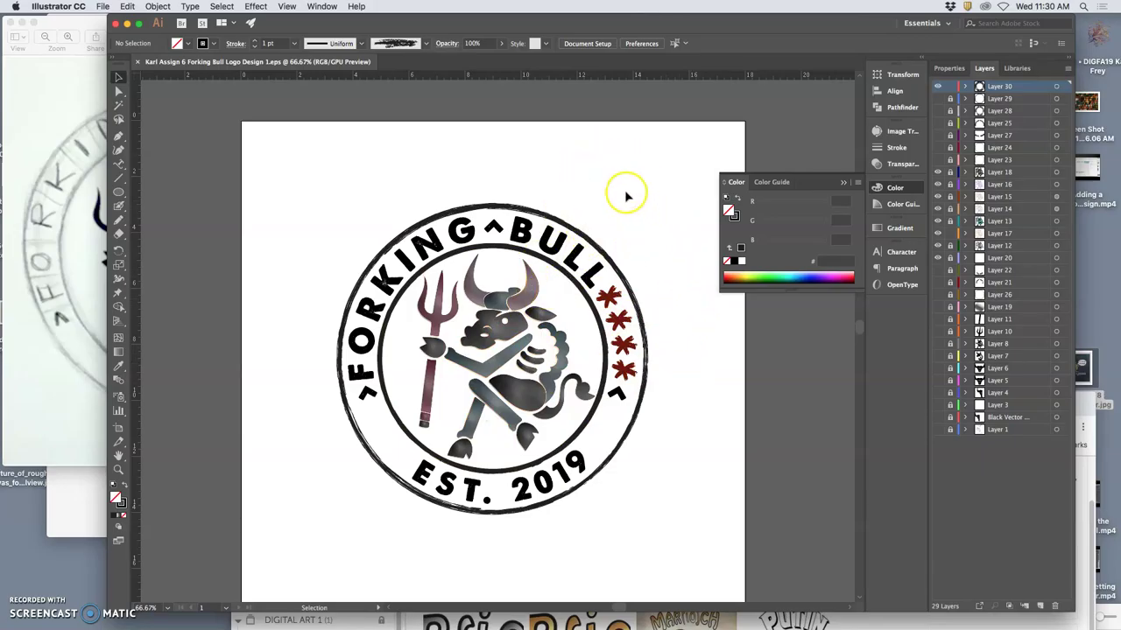
{"action": "left_click", "coordinate": [116, 23]}
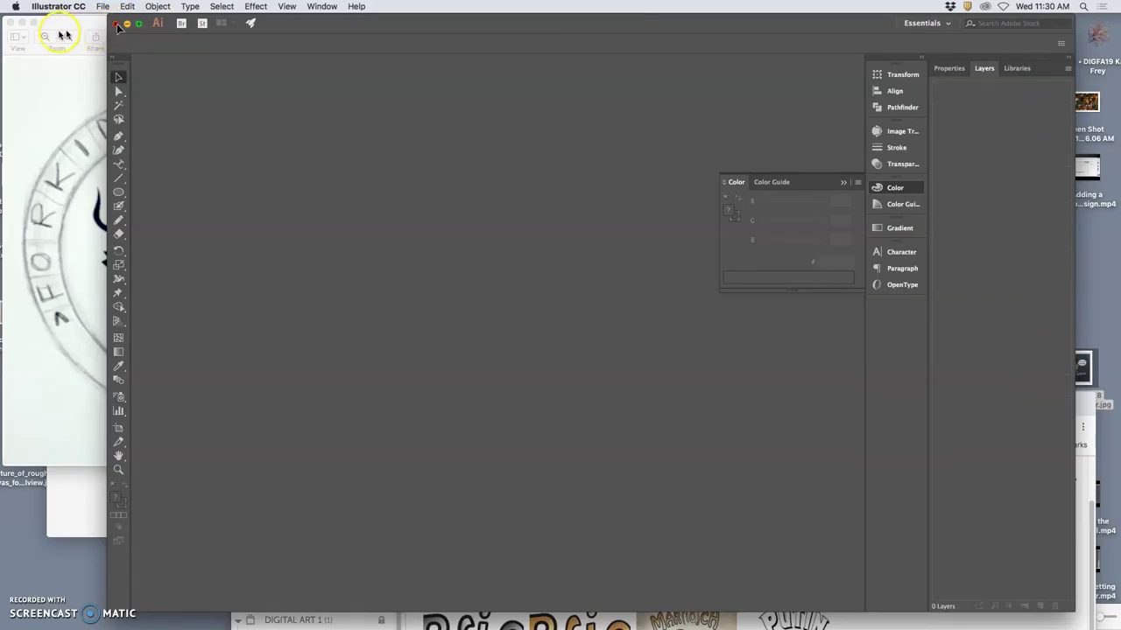
{"action": "left_click", "coordinate": [117, 25]}
Close the bull logo preview, move and minimize Chrome, and switch to Photoshop.
{"action": "left_click", "coordinate": [12, 24]}
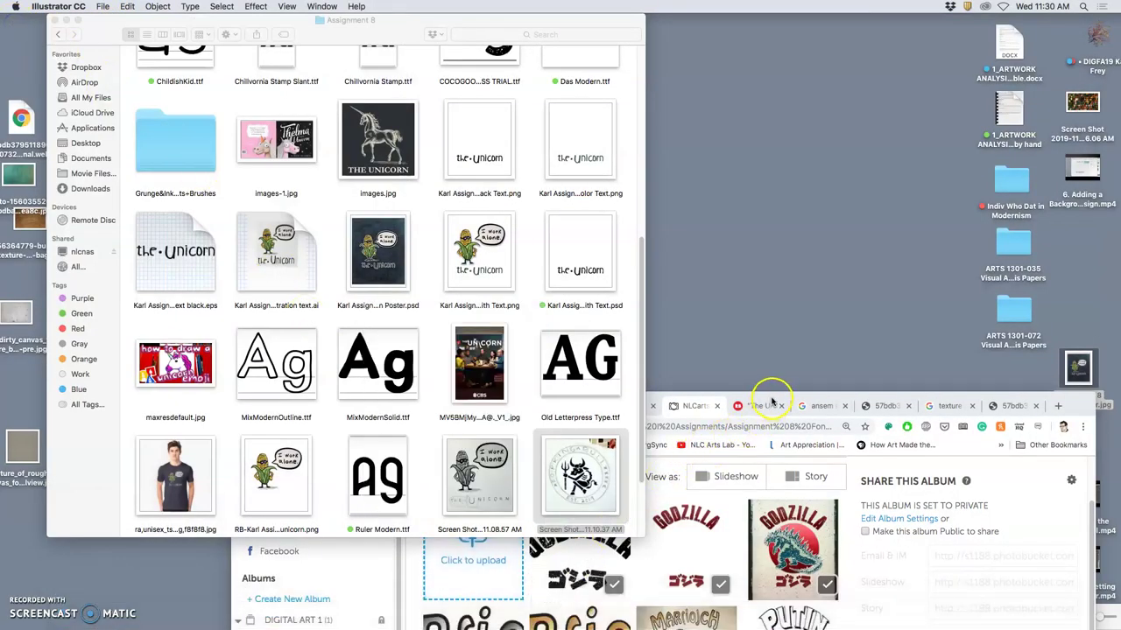
{"action": "left_click_drag", "start_coordinate": [813, 394], "coordinate": [659, 68]}
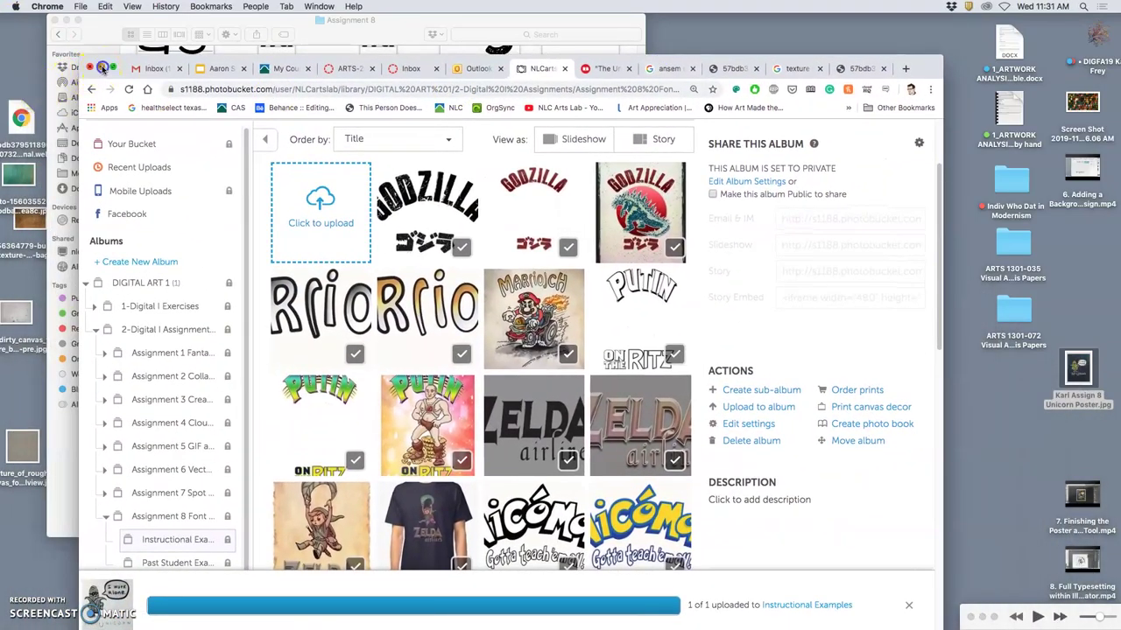
{"action": "left_click", "coordinate": [102, 69]}
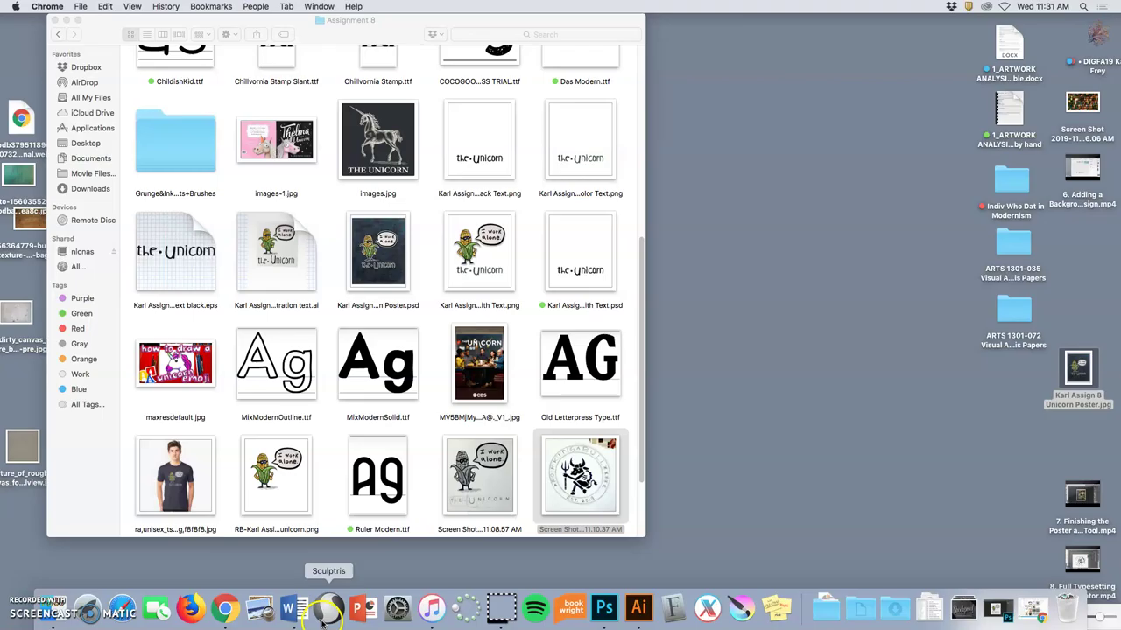
{"action": "left_click", "coordinate": [603, 610]}
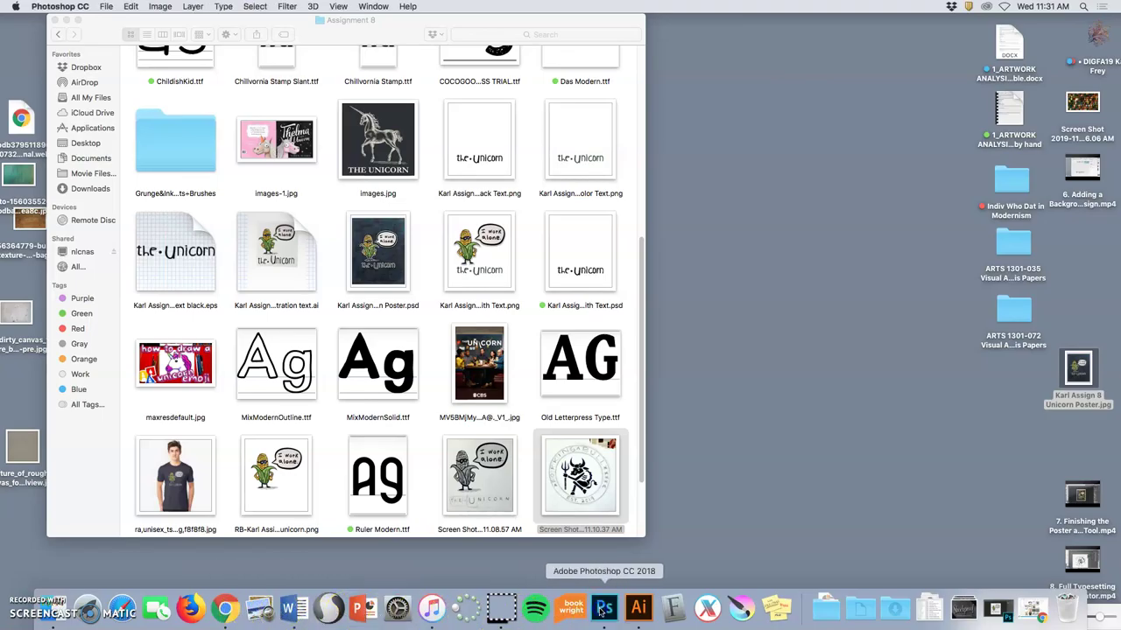
Create a new document in Inches, 12 × 12 at 350 pixels per inch.
{"action": "left_click", "coordinate": [106, 7]}
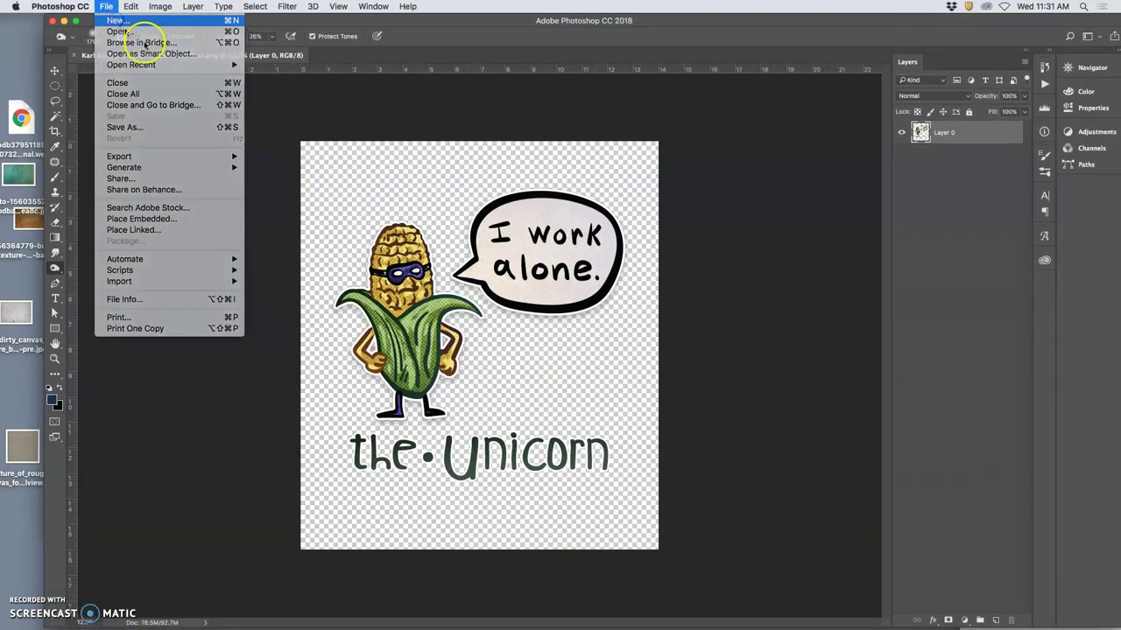
{"action": "left_click", "coordinate": [116, 20]}
{"action": "left_click", "coordinate": [106, 7]}
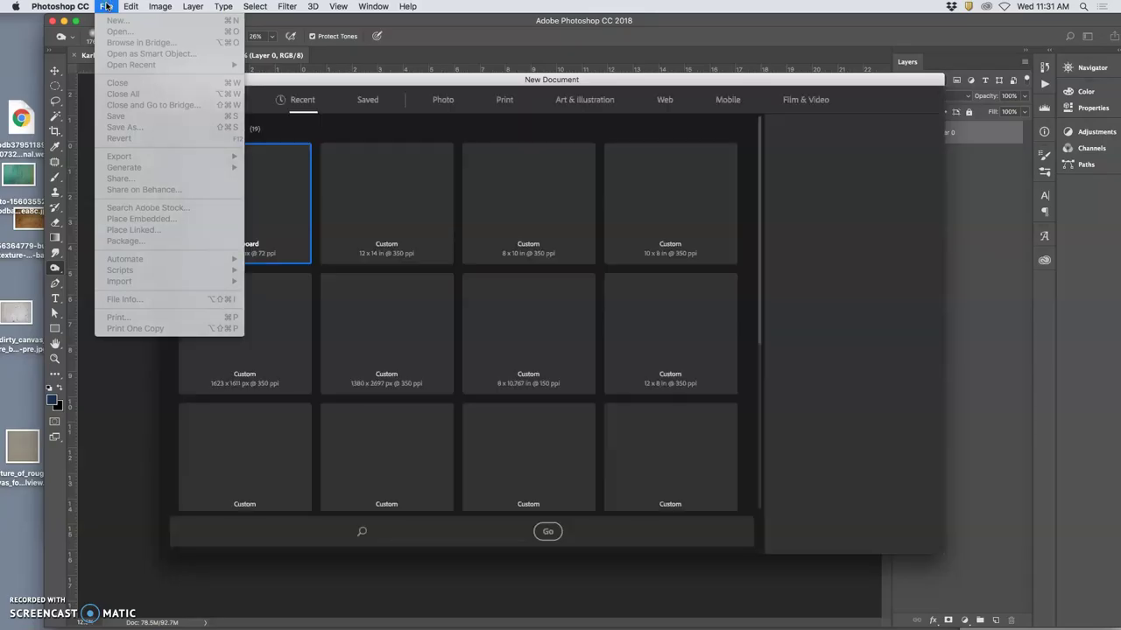
{"action": "left_click", "coordinate": [105, 7]}
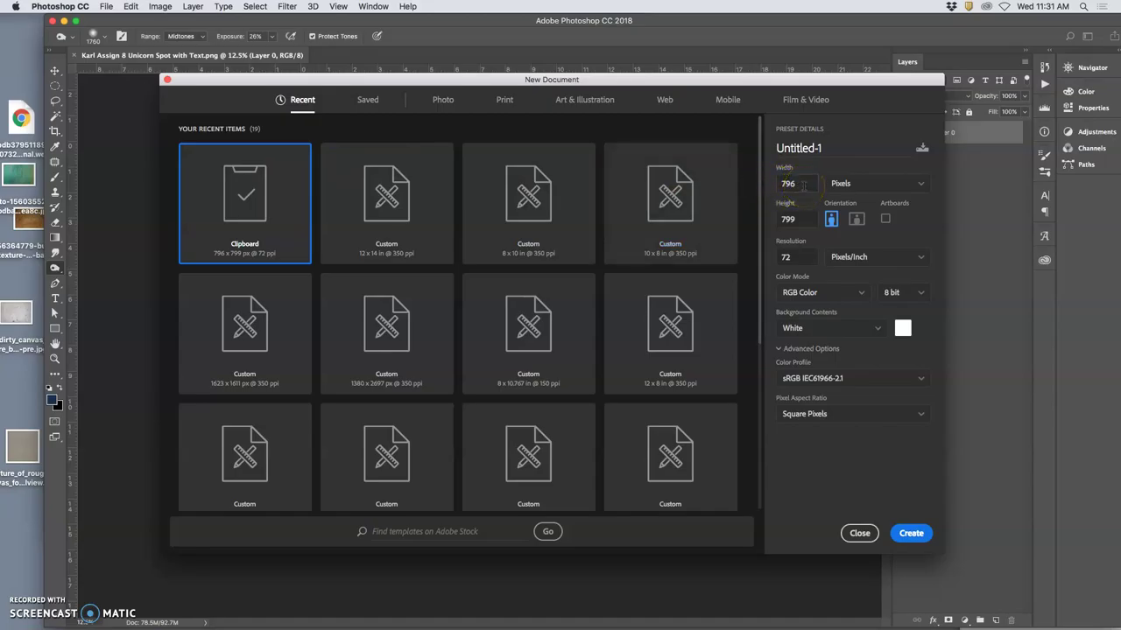
{"action": "left_click", "coordinate": [844, 183]}
{"action": "left_click", "coordinate": [847, 224]}
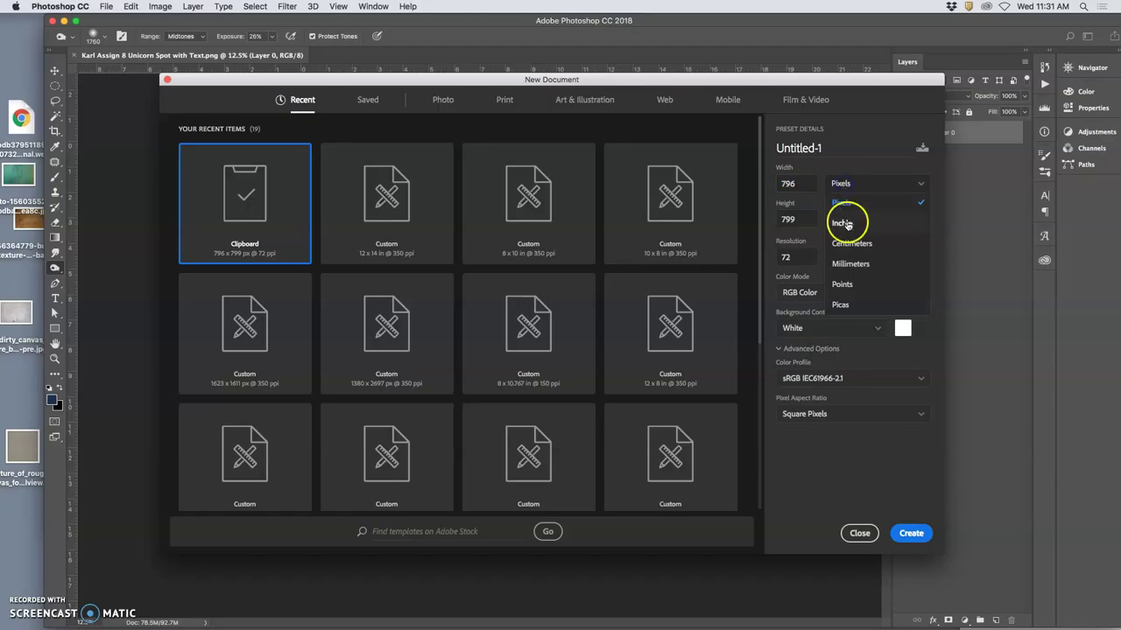
{"action": "left_click", "coordinate": [809, 186]}
{"action": "left_click_drag", "start_coordinate": [809, 186], "coordinate": [772, 218]}
{"action": "type", "text": "12"}
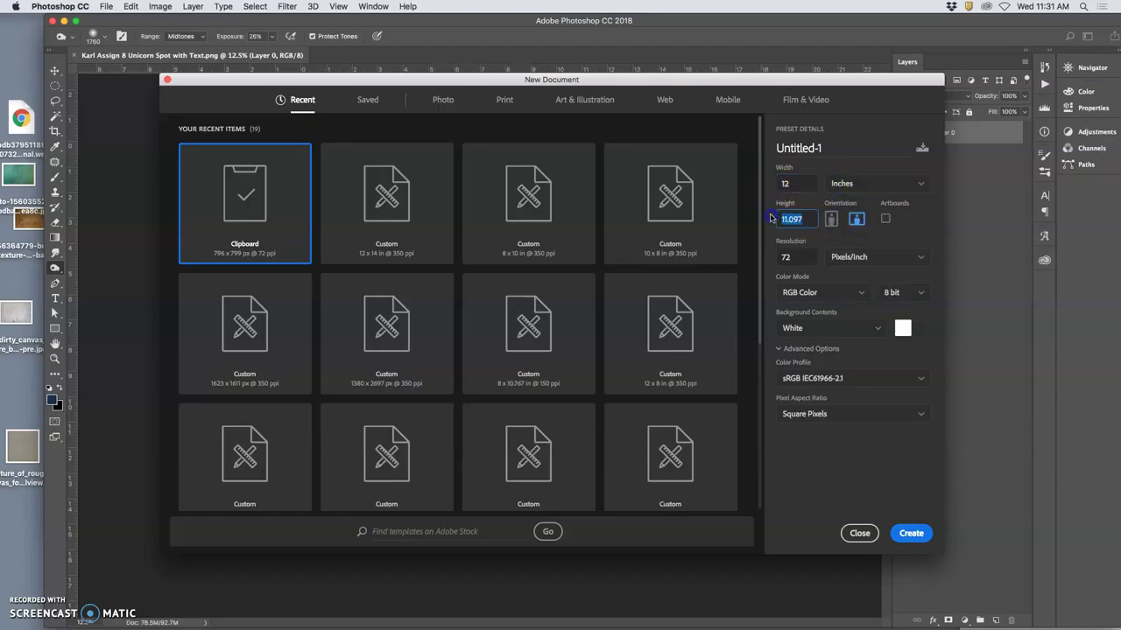
{"action": "type", "text": "12"}
{"action": "double_click", "coordinate": [783, 256]}
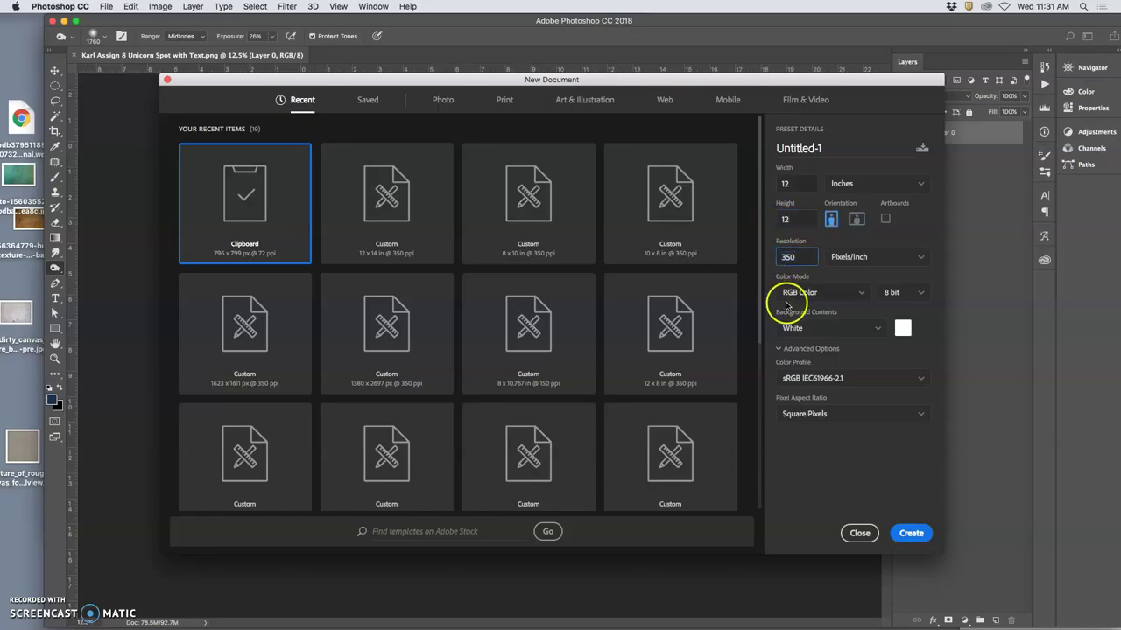
{"action": "left_click", "coordinate": [911, 534]}
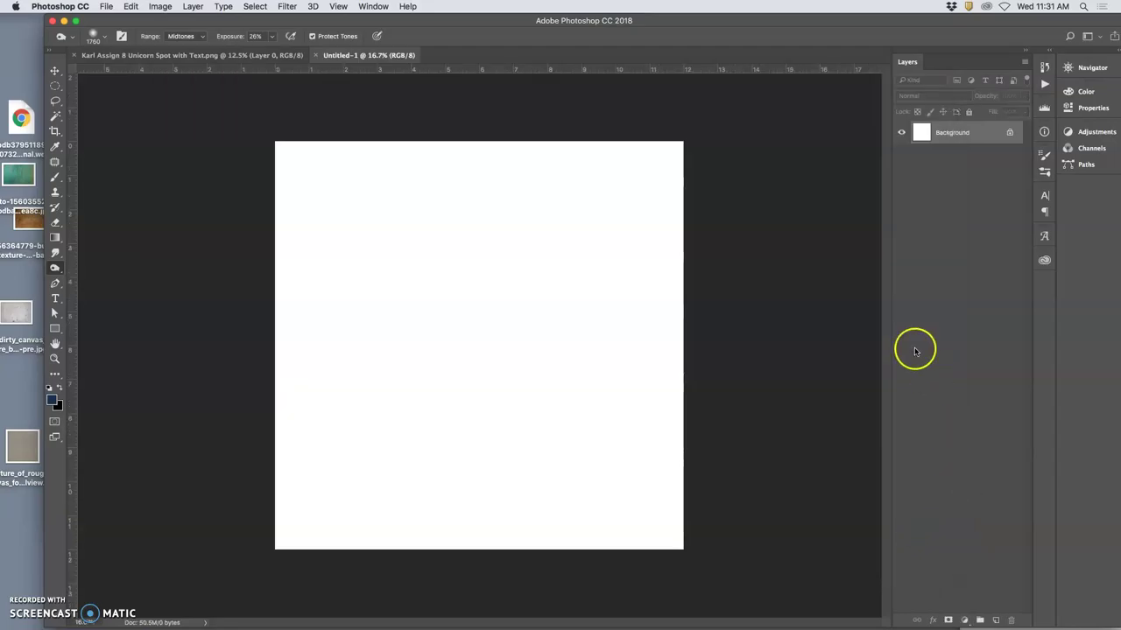
Toggle Show Desktop with F11 and back, then bring Illustrator's recent-files start screen forward.
{"action": "key", "text": "F11"}
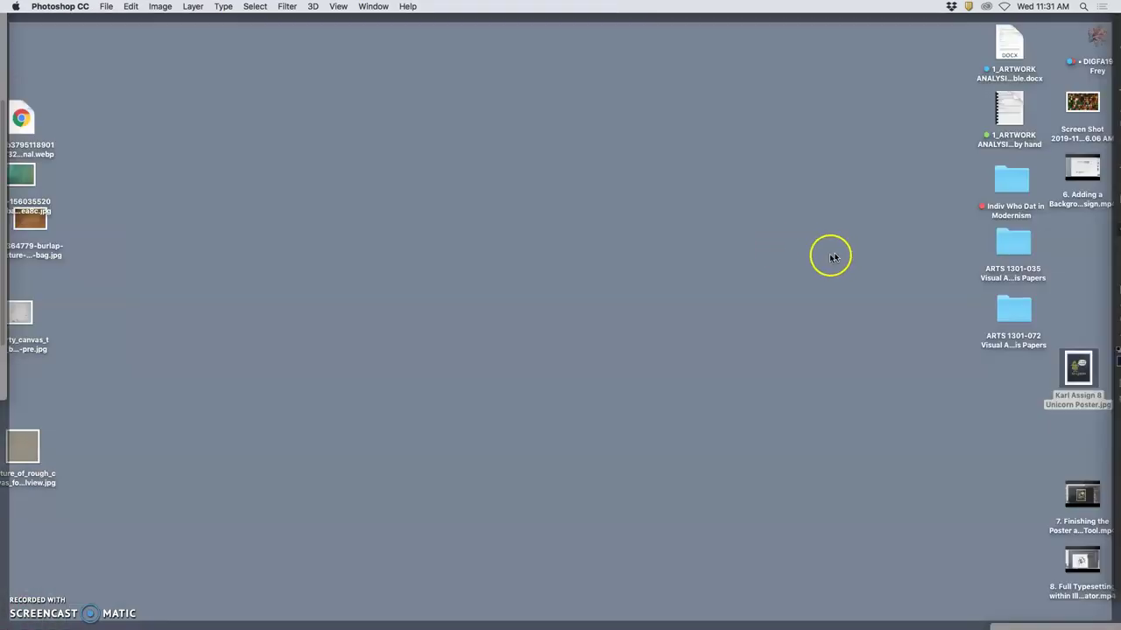
{"action": "left_click", "coordinate": [898, 327]}
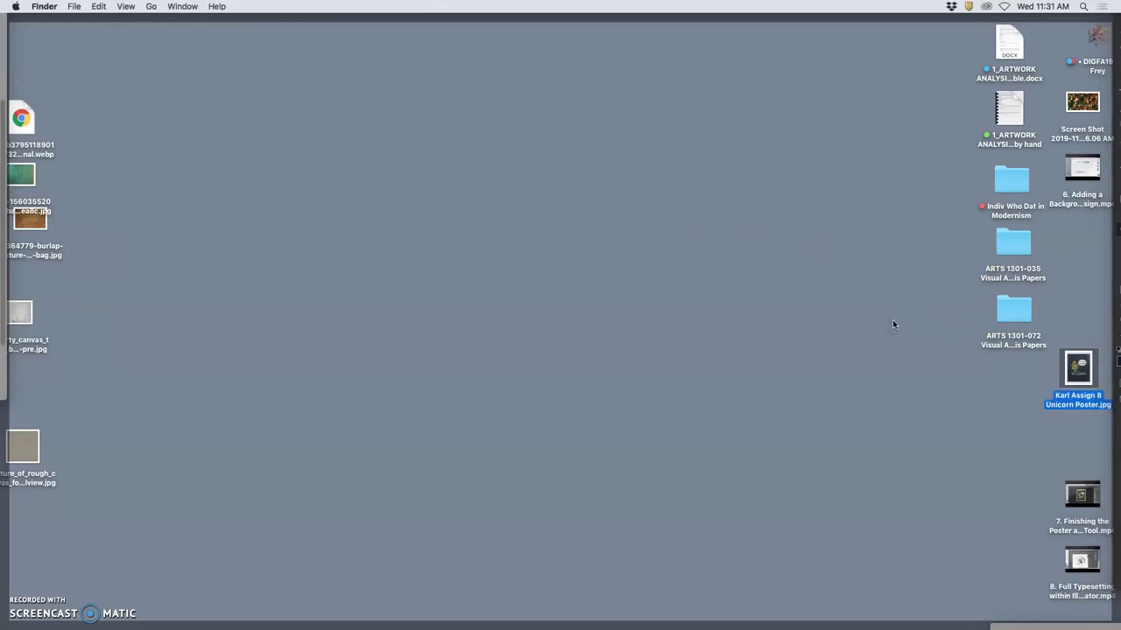
{"action": "left_click", "coordinate": [893, 323]}
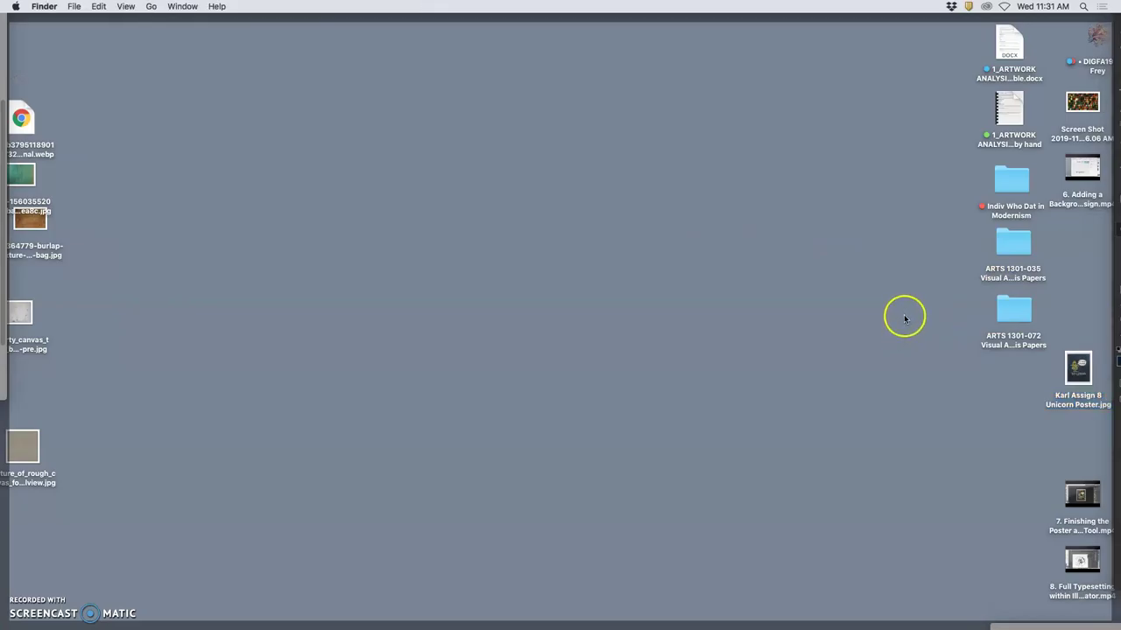
{"action": "key", "text": "F11"}
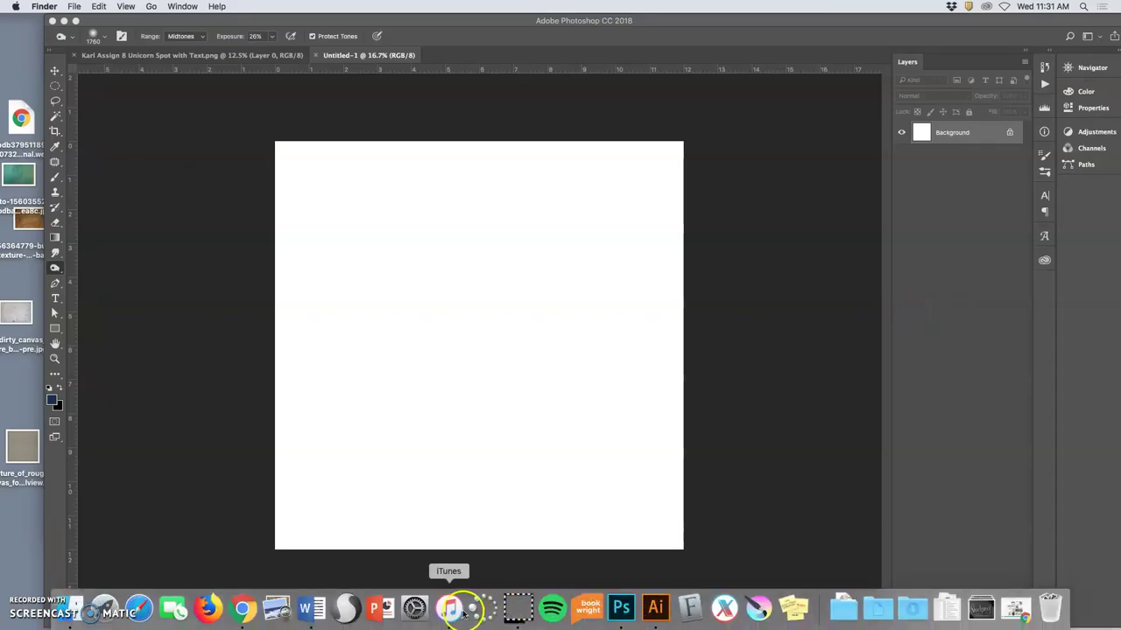
{"action": "left_click", "coordinate": [653, 609]}
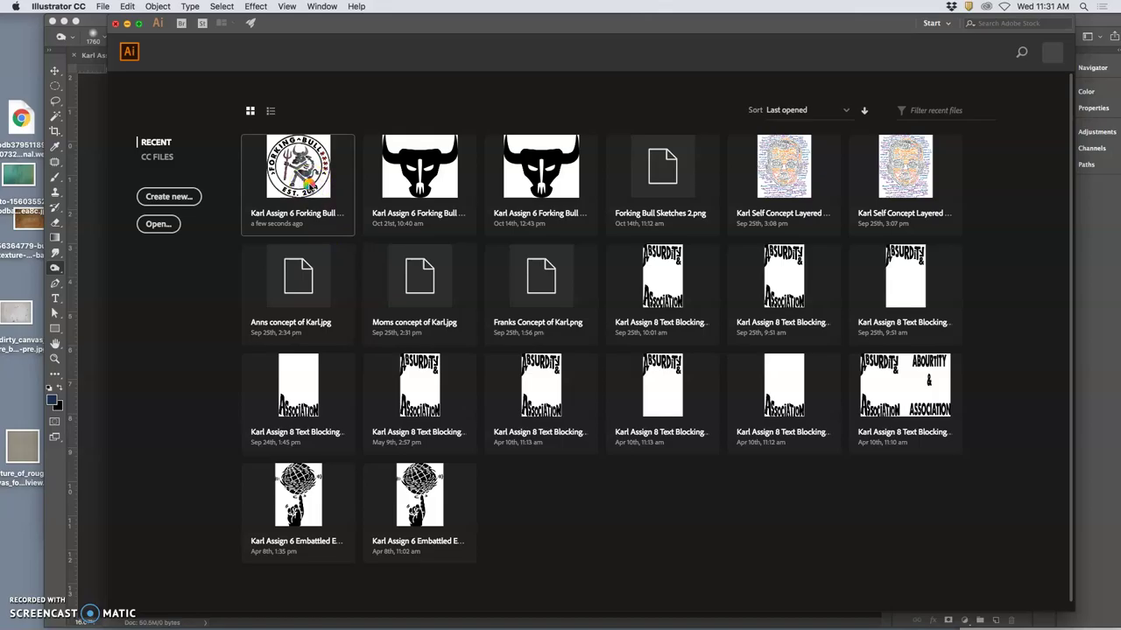
Open the recent Forking Bull logo and save it as an EPS on the Desktop.
{"action": "left_click", "coordinate": [307, 182]}
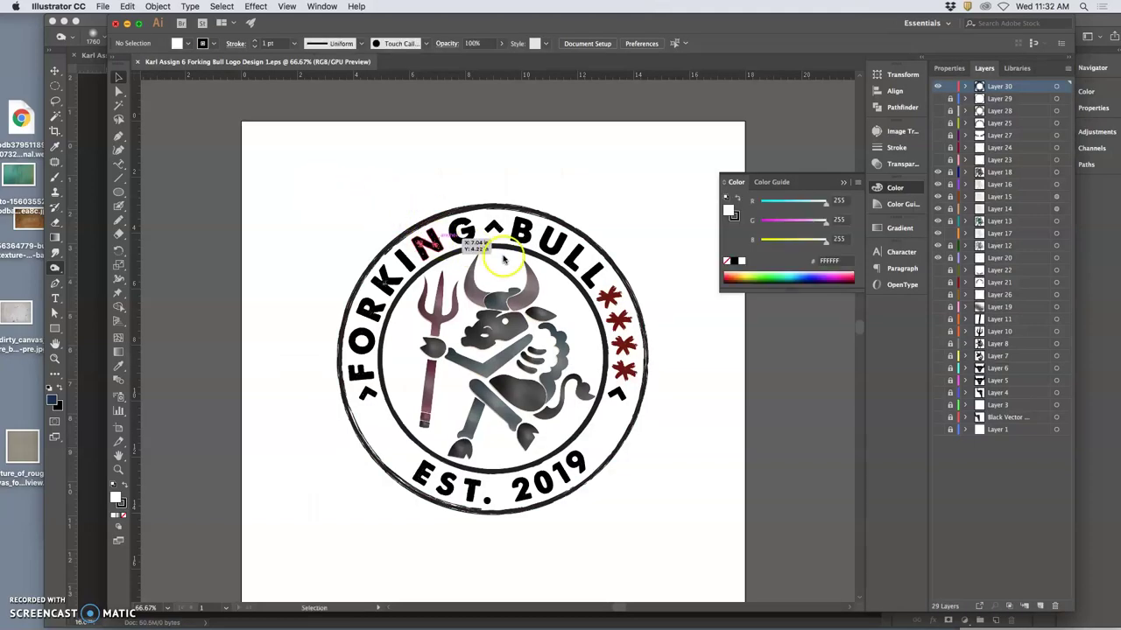
{"action": "left_click", "coordinate": [102, 6]}
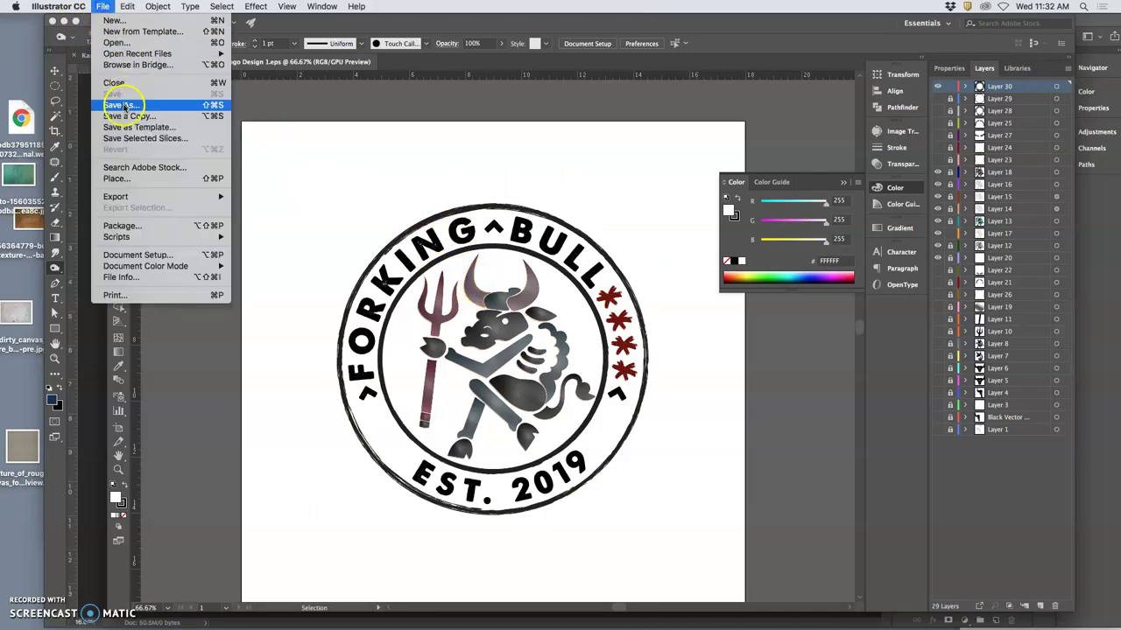
{"action": "left_click", "coordinate": [123, 106]}
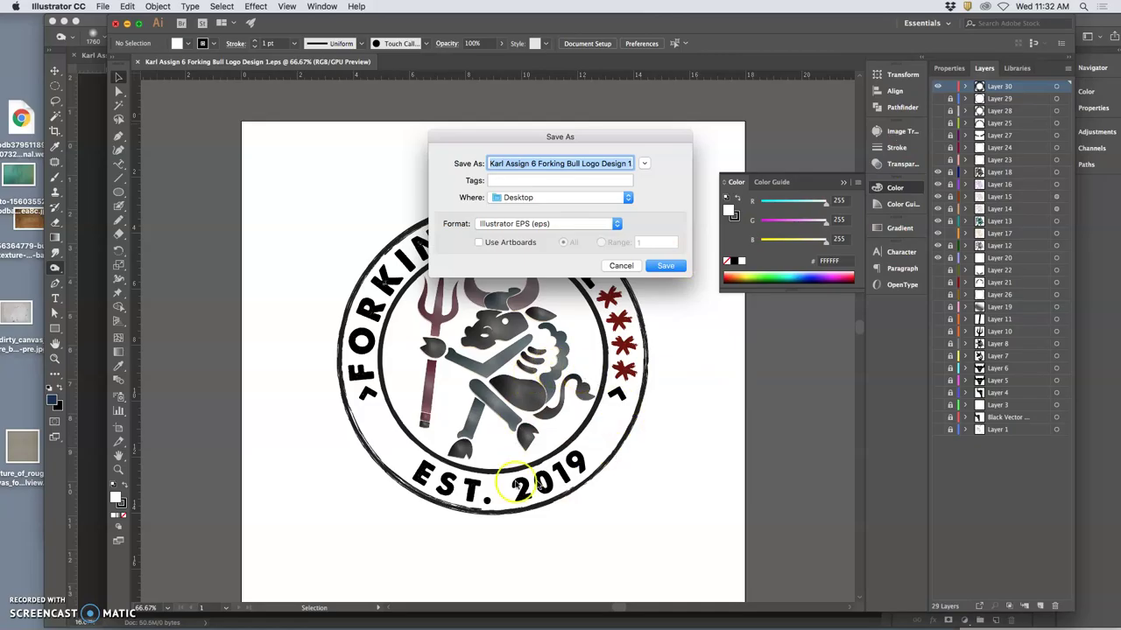
{"action": "left_click", "coordinate": [661, 267]}
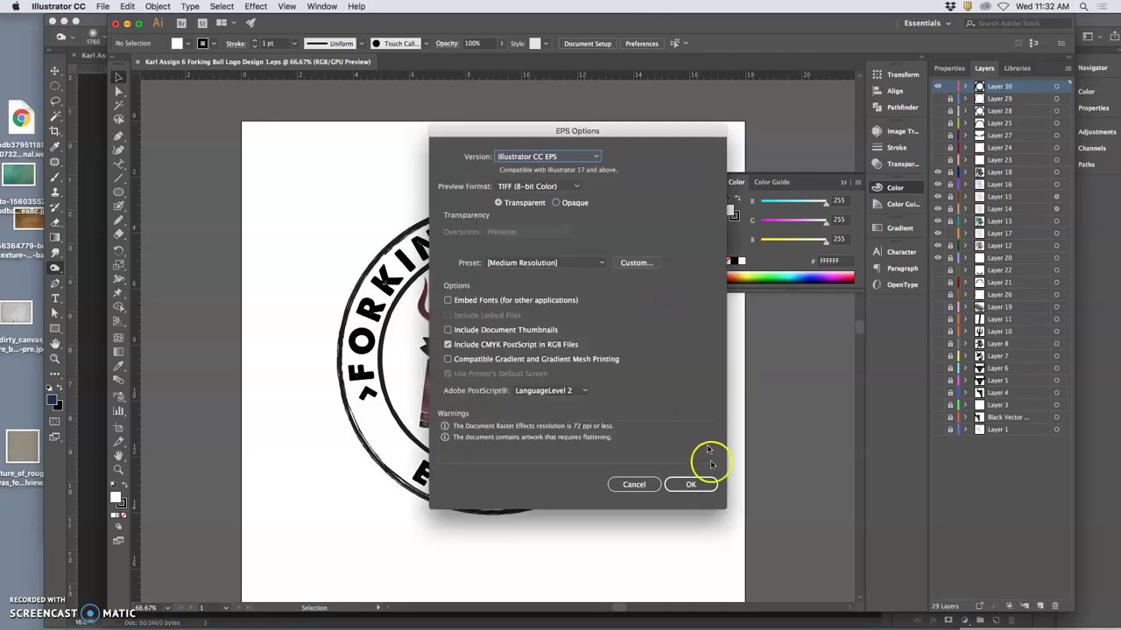
Accept the EPS options to finish saving, then close the logo document.
{"action": "left_click", "coordinate": [692, 481]}
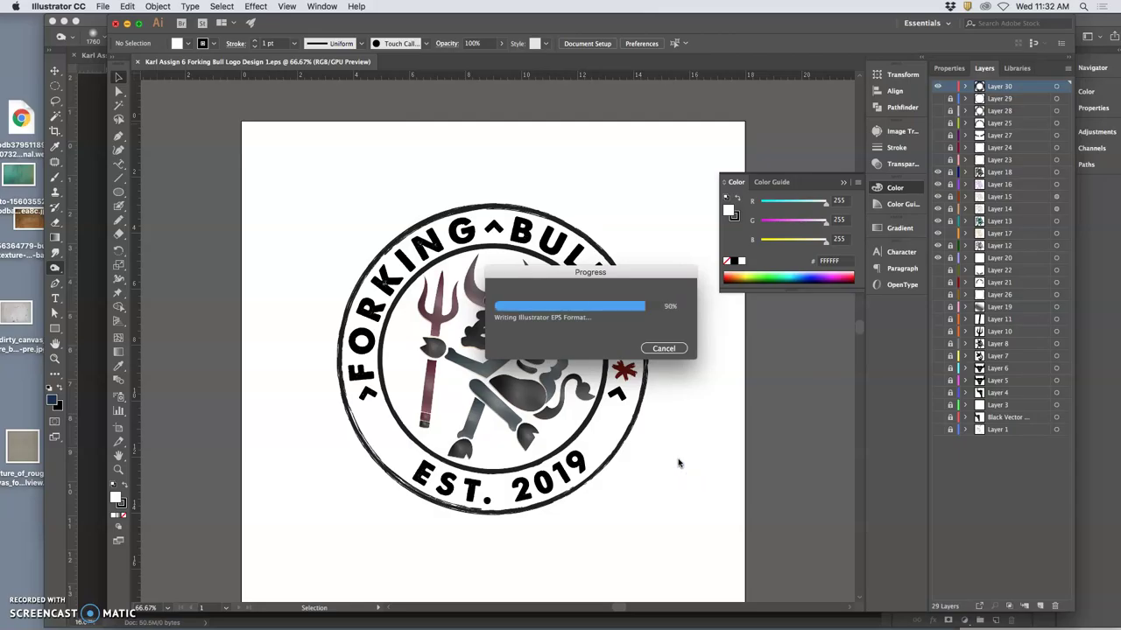
{"action": "left_click", "coordinate": [379, 214]}
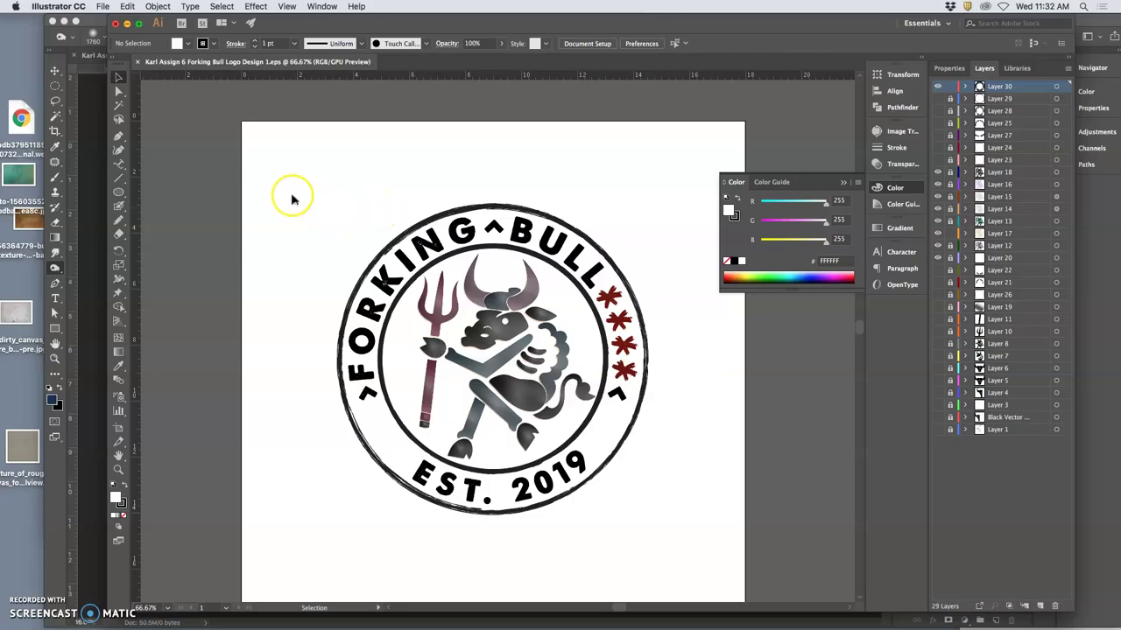
{"action": "left_click", "coordinate": [116, 24]}
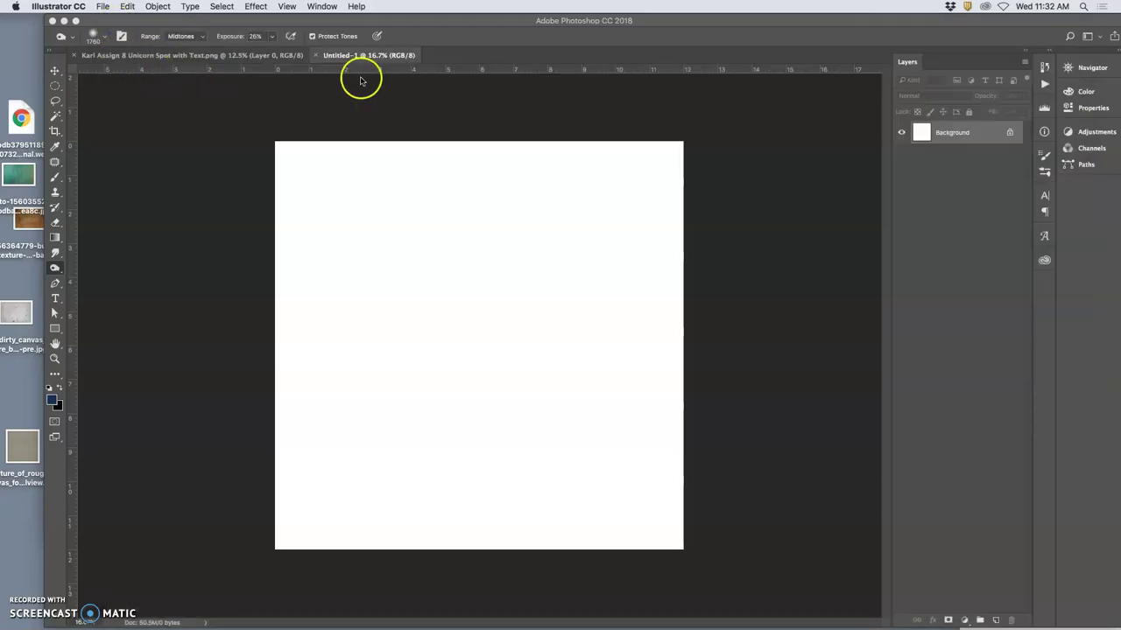
Place the Forking Bull EPS from the desktop onto the Untitled-1 canvas and select Background.
{"action": "double_click", "coordinate": [481, 28]}
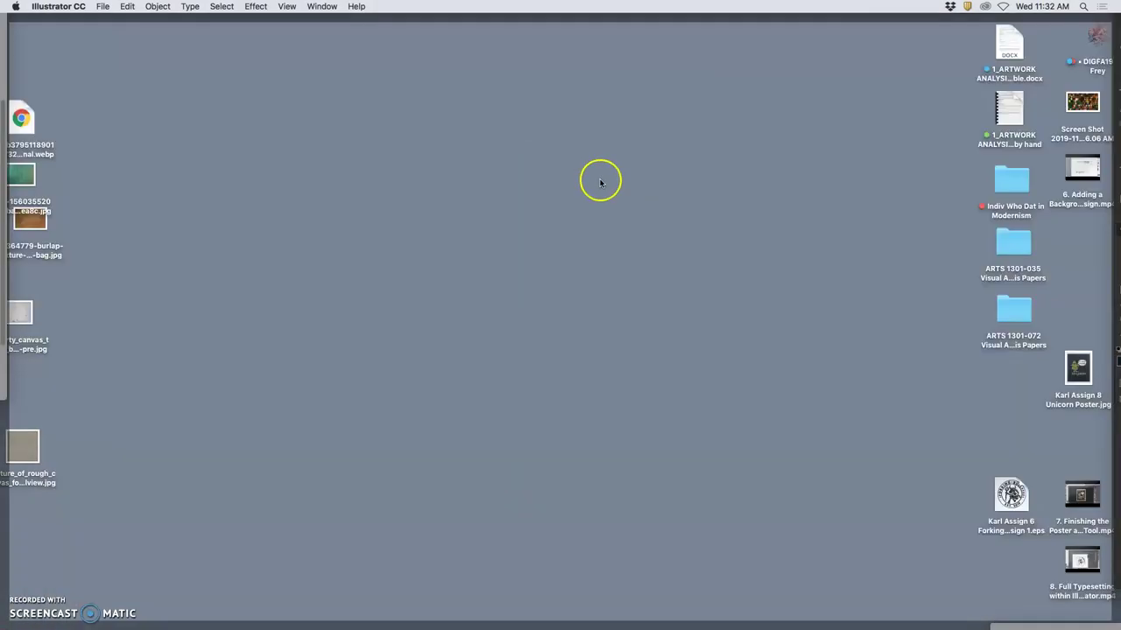
{"action": "left_click_drag", "start_coordinate": [1012, 495], "coordinate": [542, 383]}
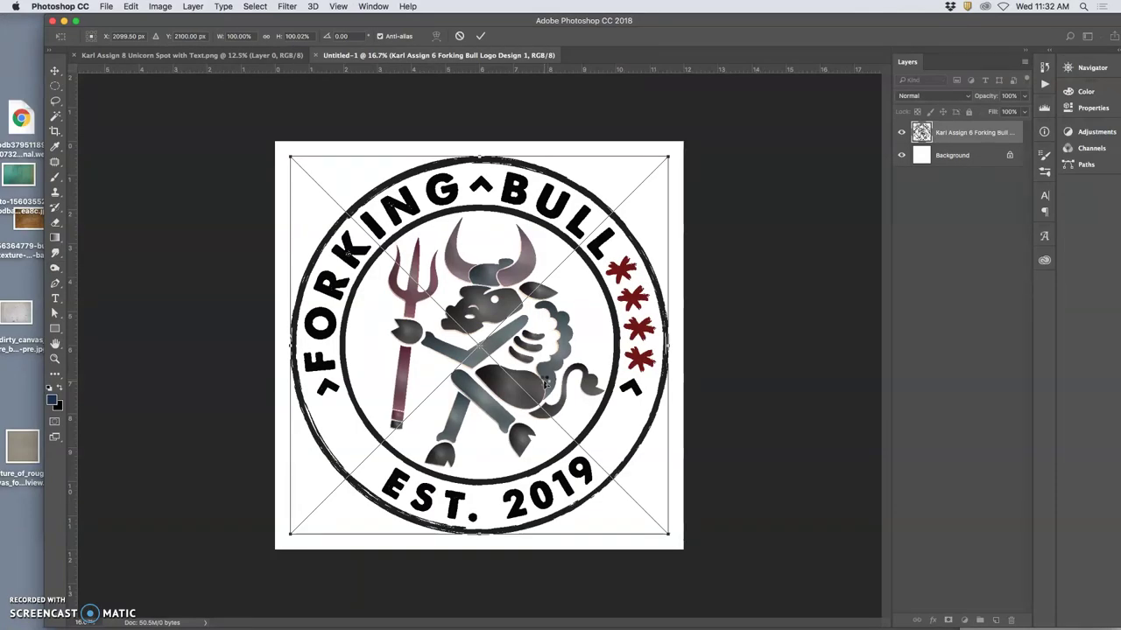
{"action": "left_click", "coordinate": [1061, 190]}
{"action": "left_click", "coordinate": [998, 165]}
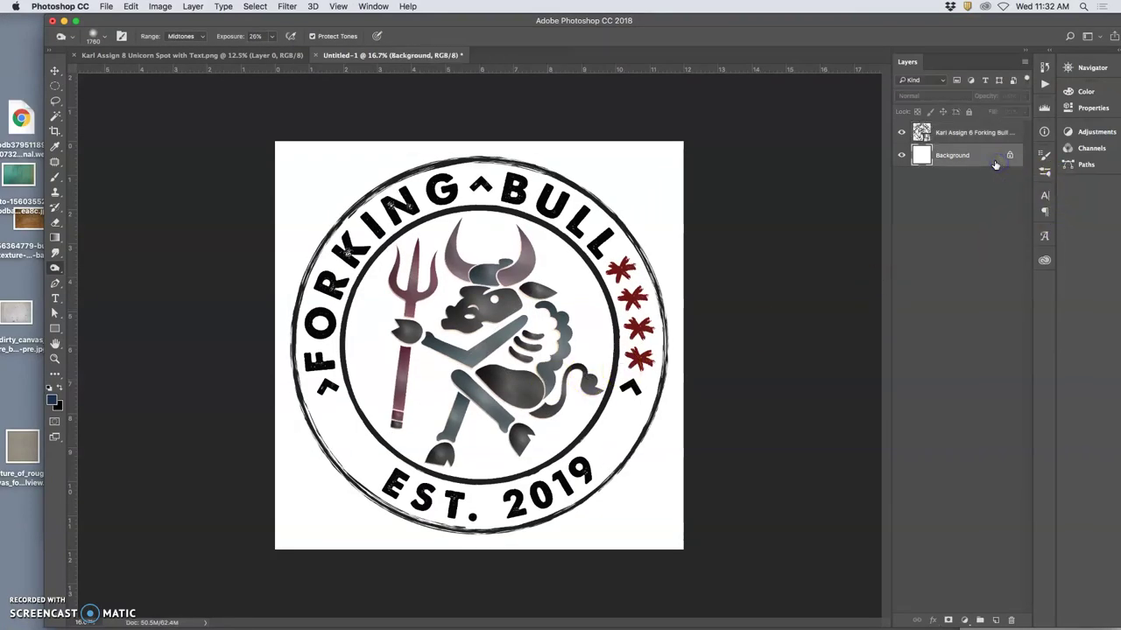
Duplicate the Background layer and fill Background copy with 50% Gray.
{"action": "key", "text": "super+j"}
{"action": "key", "text": "super+j"}
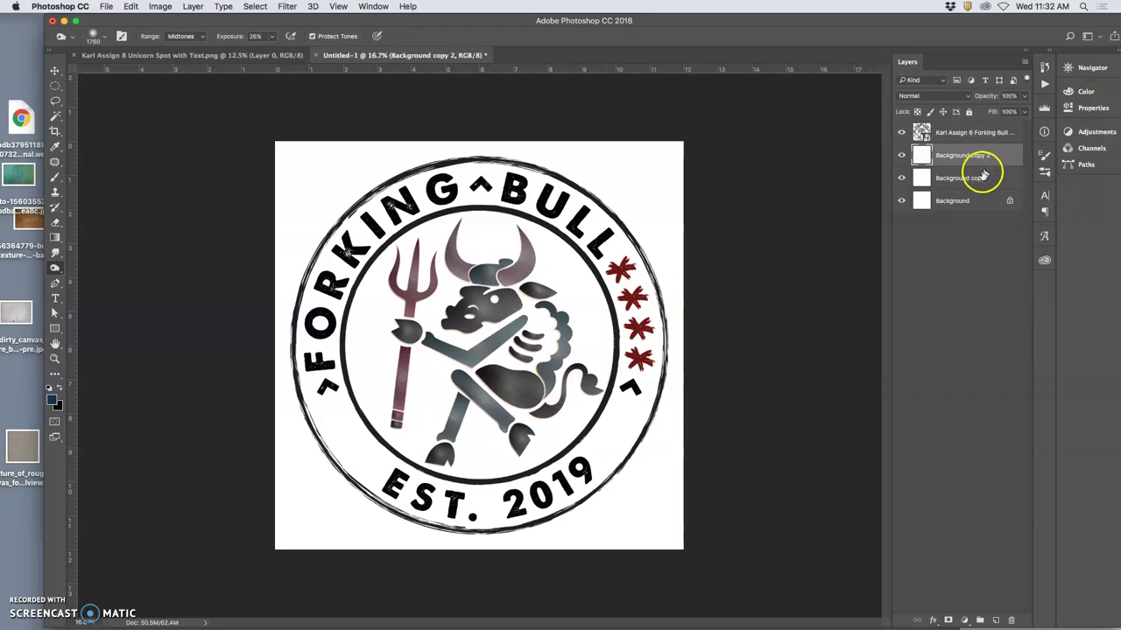
{"action": "left_click", "coordinate": [972, 180]}
{"action": "left_click_drag", "start_coordinate": [932, 142], "coordinate": [954, 181]}
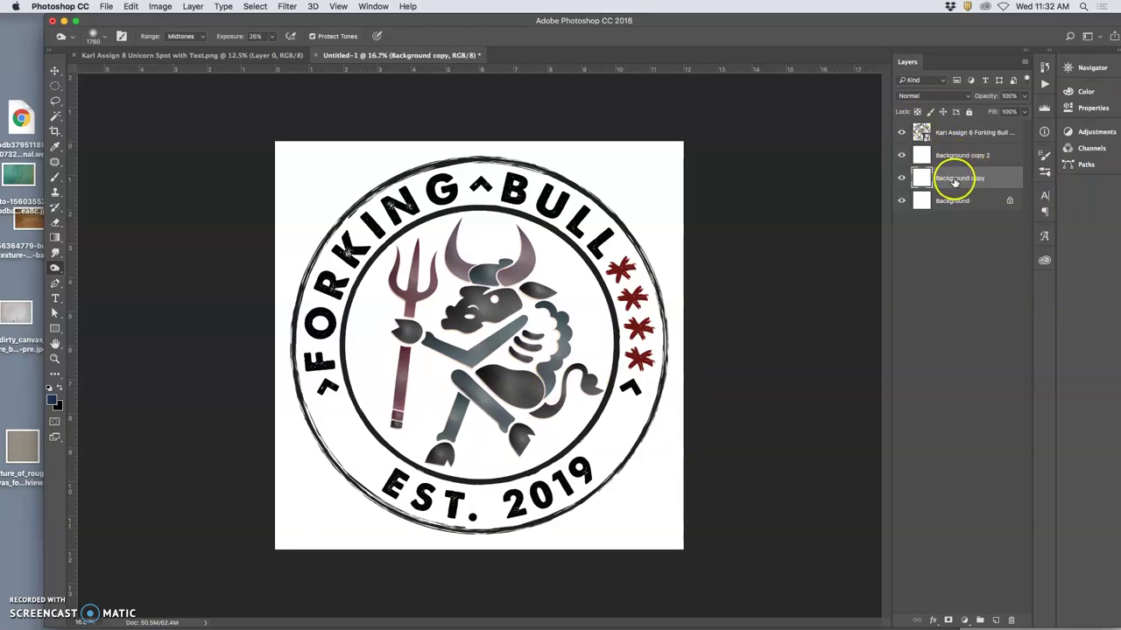
{"action": "left_click", "coordinate": [131, 7]}
{"action": "left_click", "coordinate": [137, 192]}
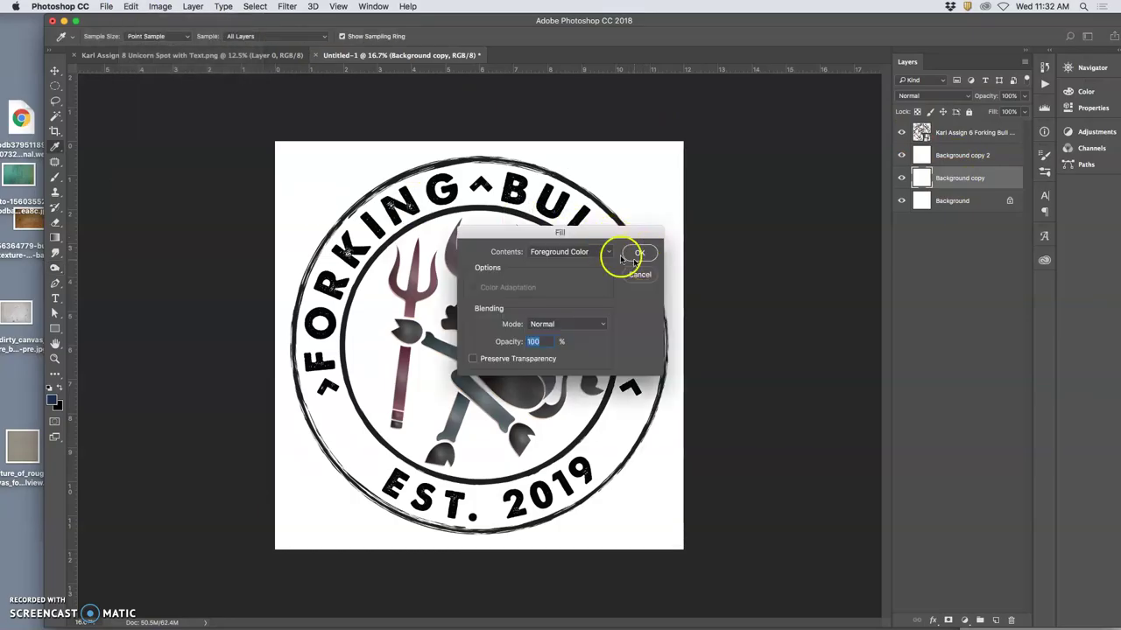
{"action": "left_click", "coordinate": [595, 251]}
{"action": "left_click", "coordinate": [560, 334]}
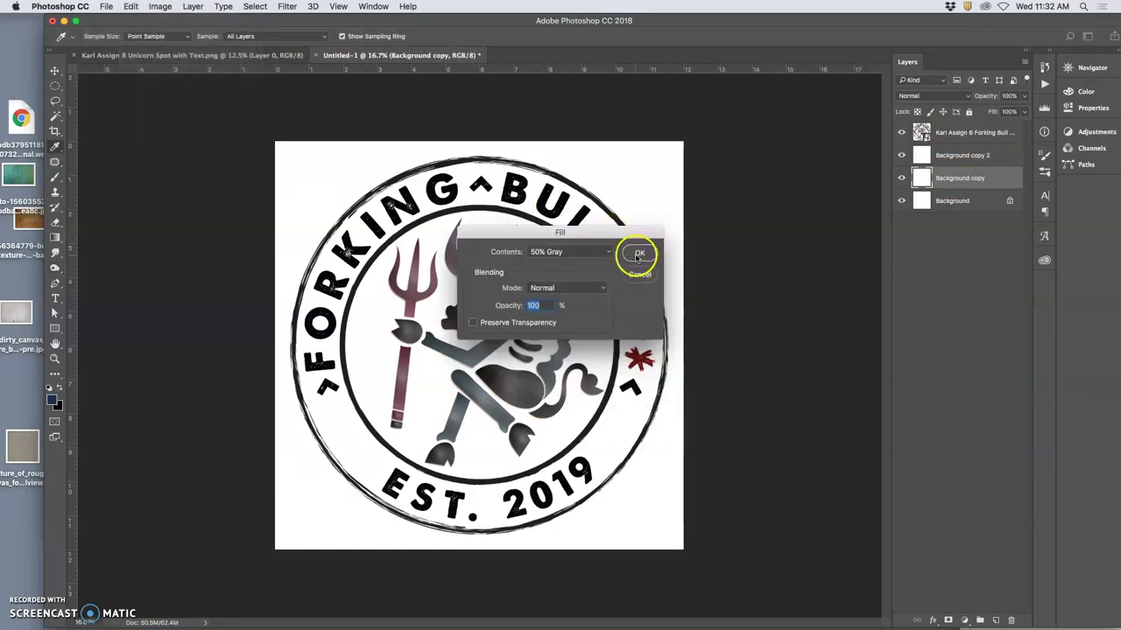
{"action": "left_click", "coordinate": [641, 253]}
{"action": "key", "text": "o"}
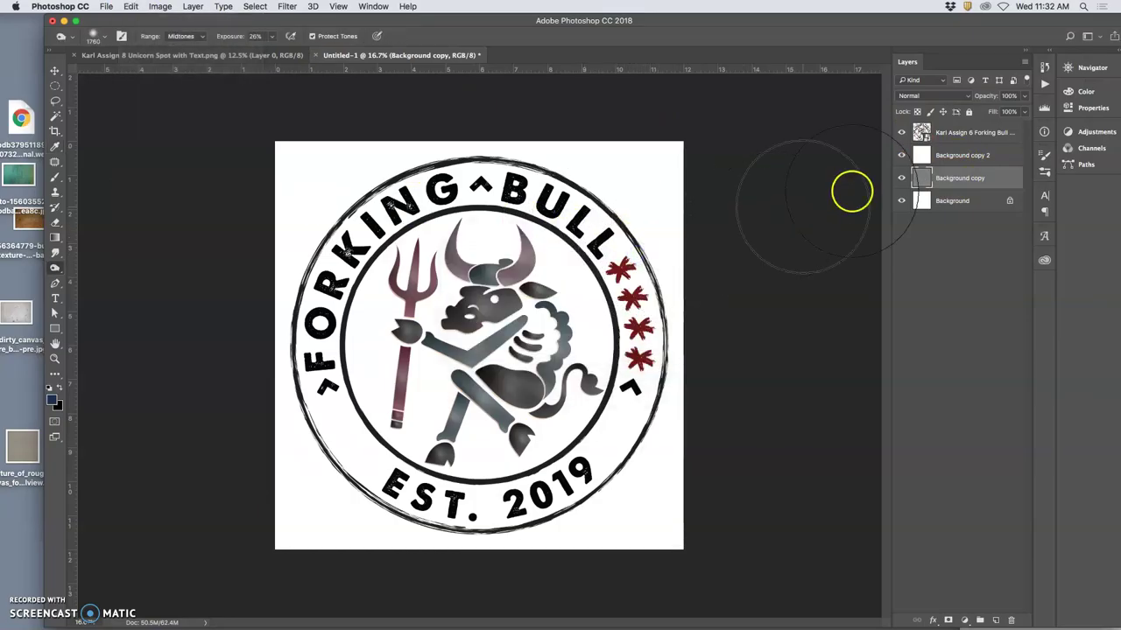
Fill the Background copy 2 layer with black.
{"action": "left_click", "coordinate": [954, 155]}
{"action": "left_click", "coordinate": [130, 7]}
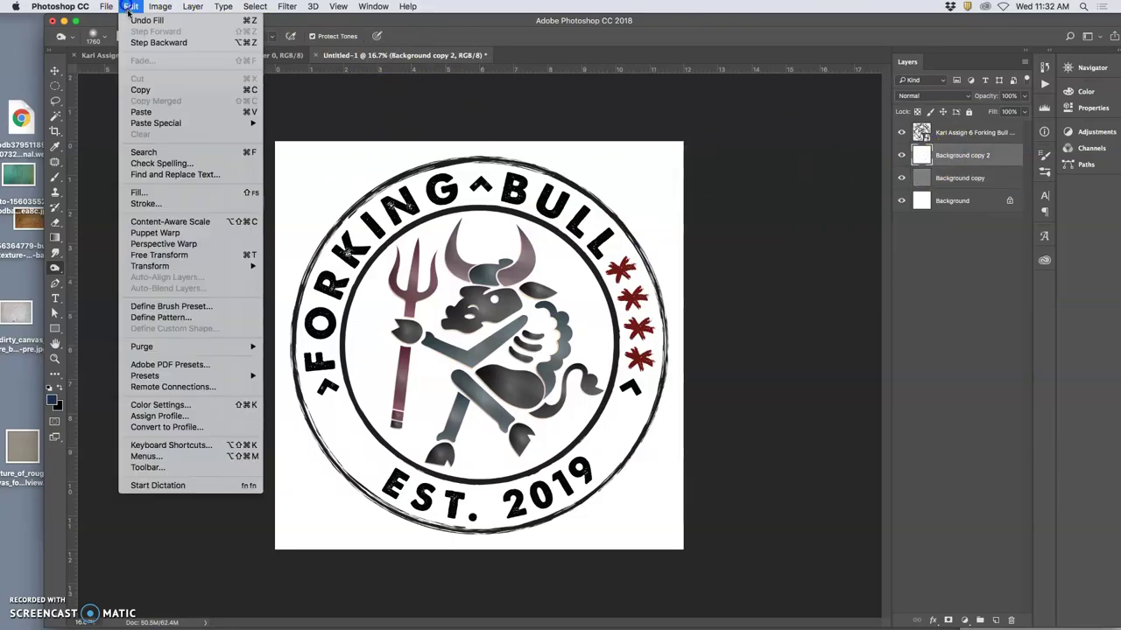
{"action": "left_click", "coordinate": [137, 189]}
{"action": "left_click", "coordinate": [579, 252]}
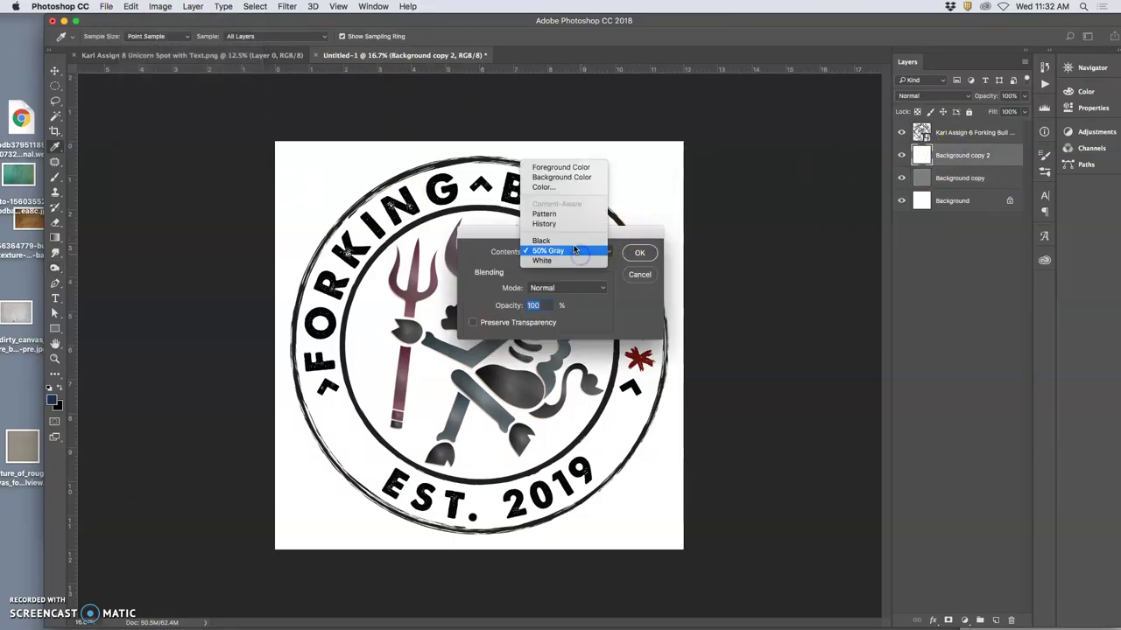
{"action": "left_click", "coordinate": [569, 241]}
{"action": "left_click", "coordinate": [639, 252]}
{"action": "key", "text": "o"}
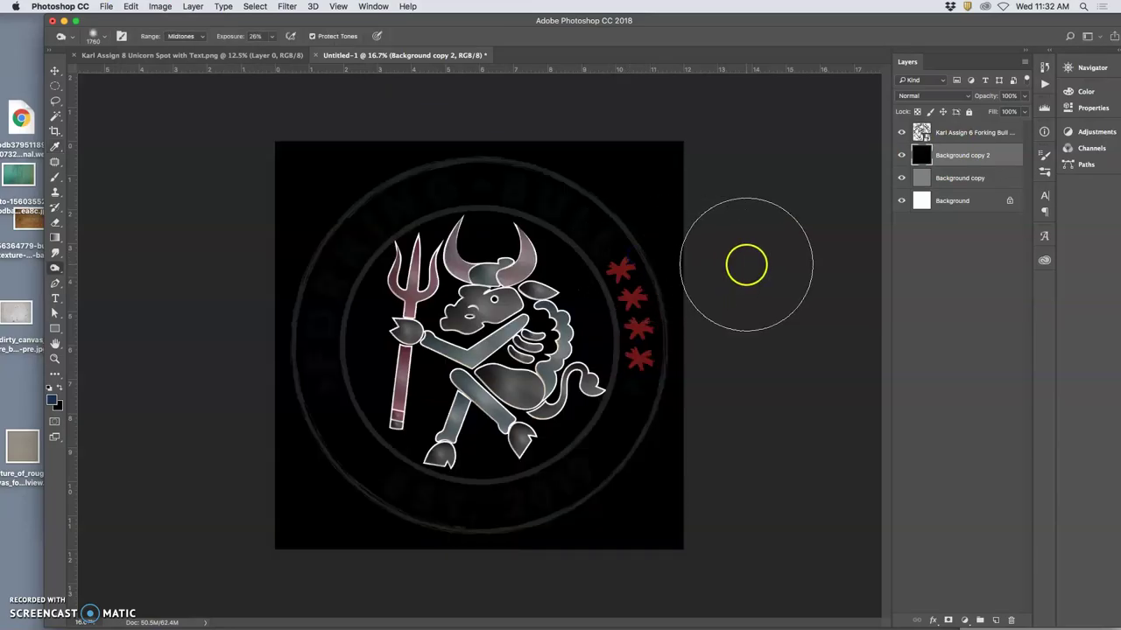
Toggle the black Background copy 2 layer's visibility off and back on.
{"action": "left_click", "coordinate": [948, 178]}
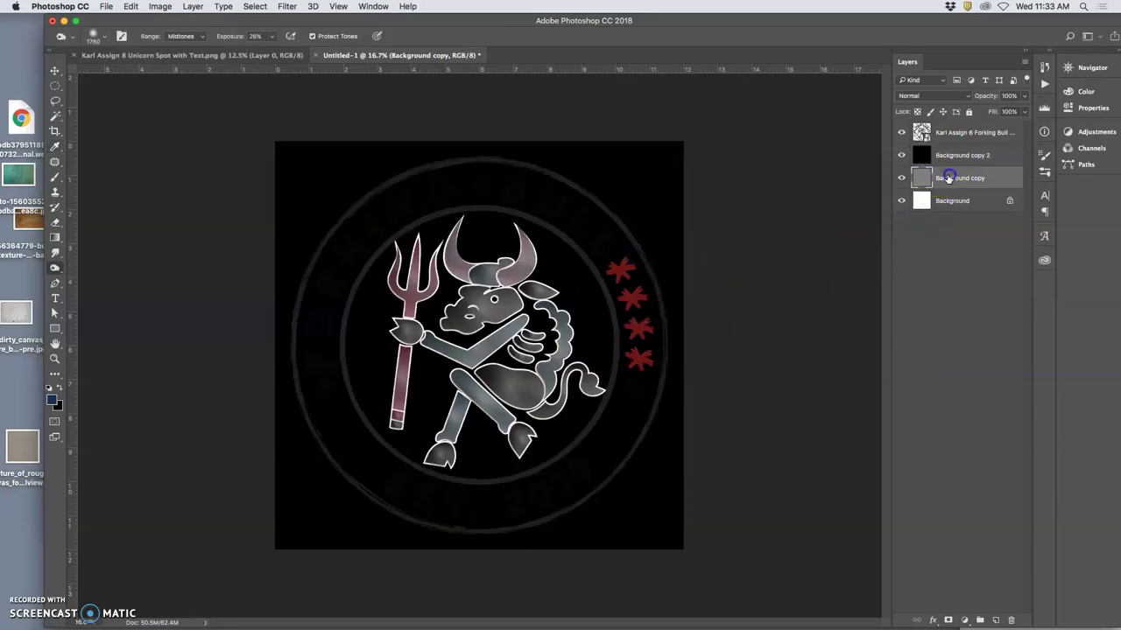
{"action": "left_click", "coordinate": [902, 155]}
{"action": "left_click", "coordinate": [903, 155]}
{"action": "left_click", "coordinate": [921, 178]}
Hide the black Background copy 2 layer, zoom in to inspect the bull's outline, then zoom out.
{"action": "left_click", "coordinate": [901, 157]}
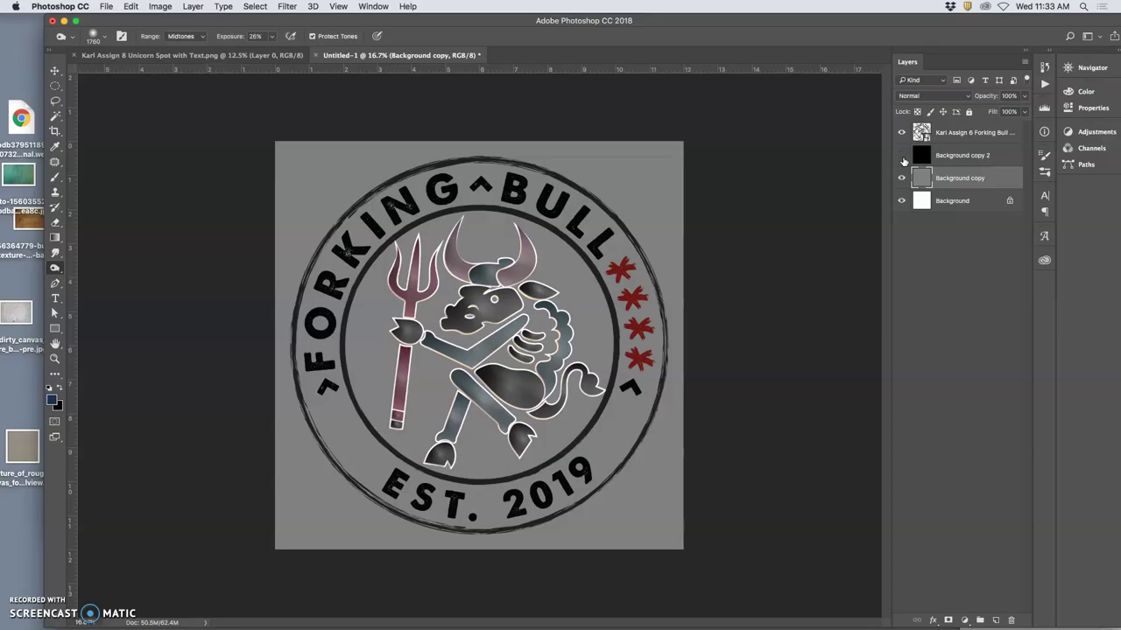
{"action": "key", "text": "super+equal"}
{"action": "key", "text": "super+equal"}
{"action": "key", "text": "super+equal"}
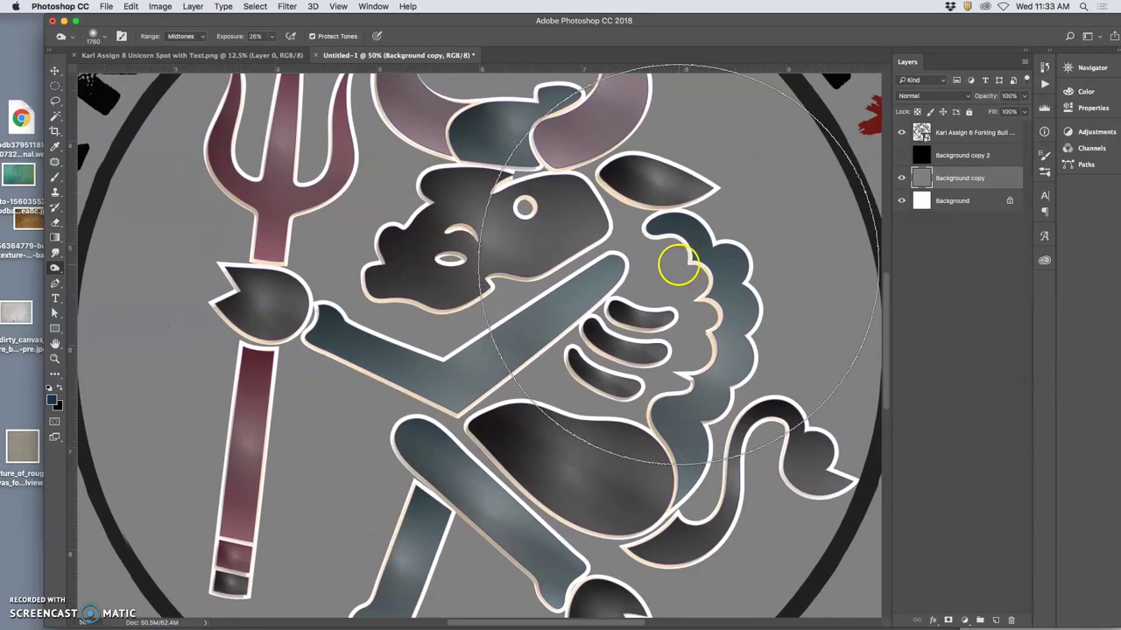
{"action": "scroll", "coordinate": [674, 262], "scroll_direction": "up", "scroll_amount": 2}
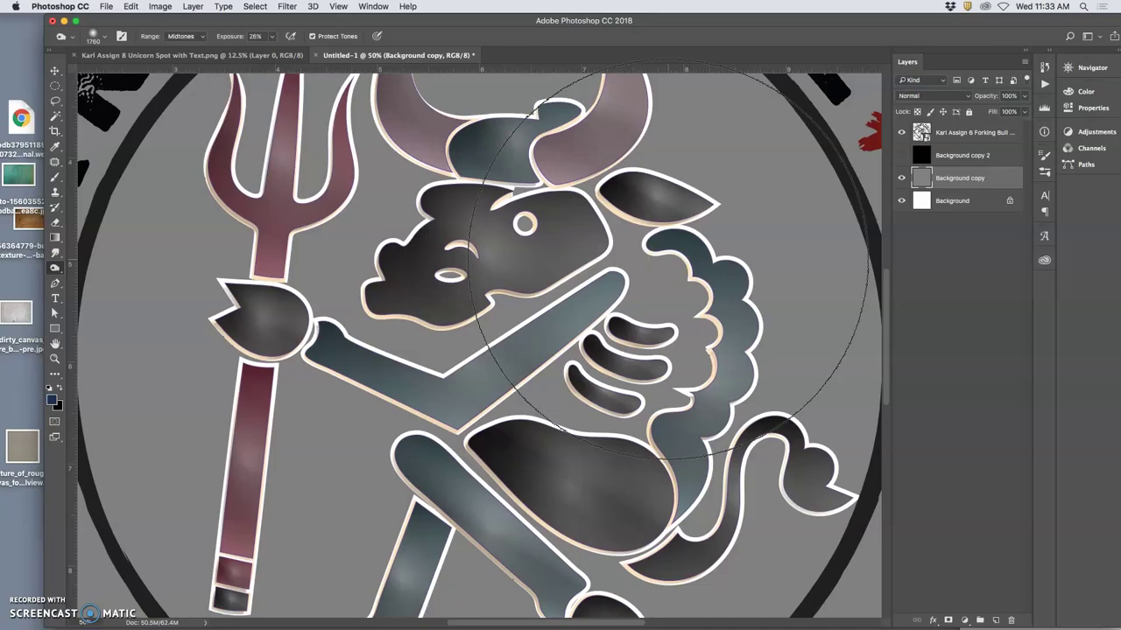
{"action": "scroll", "coordinate": [672, 261], "scroll_direction": "right", "scroll_amount": 3}
{"action": "scroll", "coordinate": [672, 260], "scroll_direction": "up", "scroll_amount": 2}
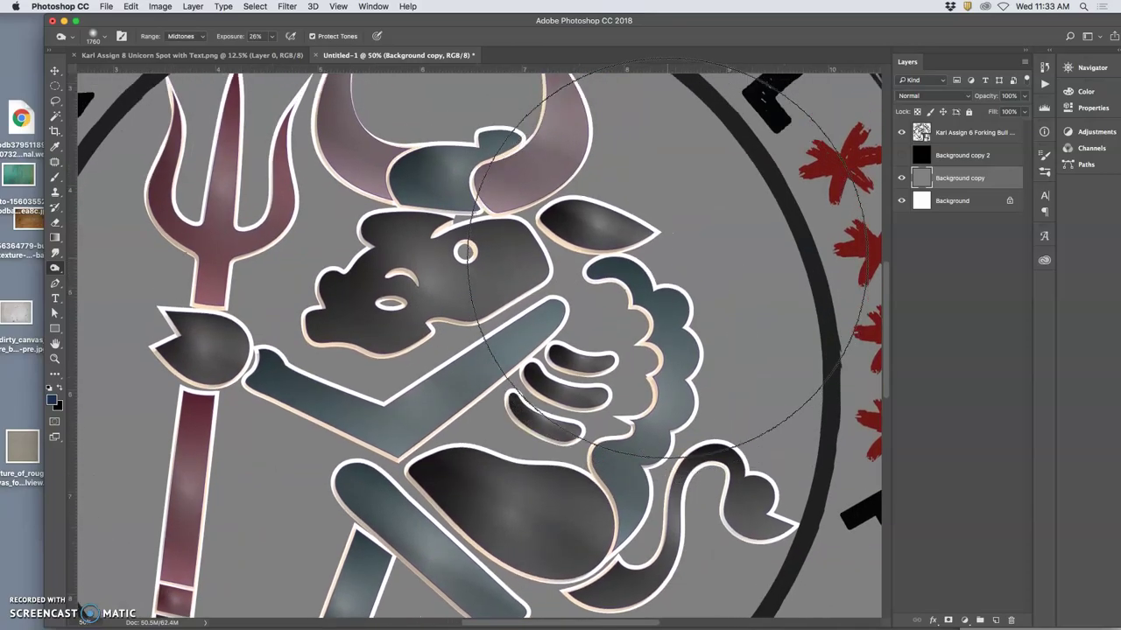
{"action": "key", "text": "super+minus"}
{"action": "key", "text": "super+minus"}
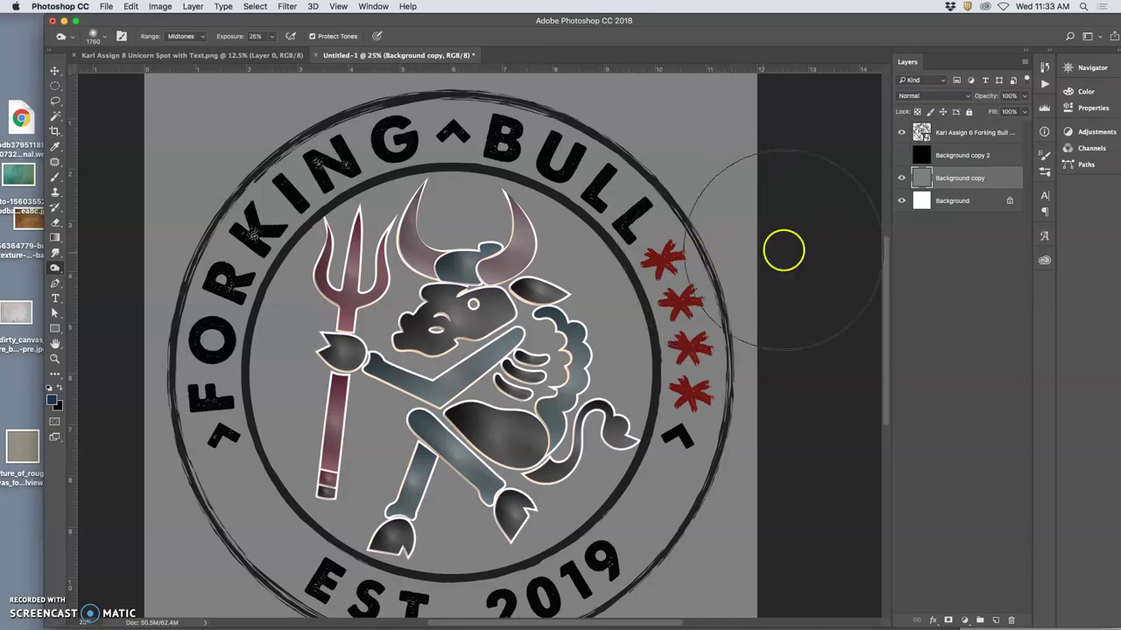
Add a white Stroke effect to the logo layer in Layer Style.
{"action": "double_click", "coordinate": [957, 140]}
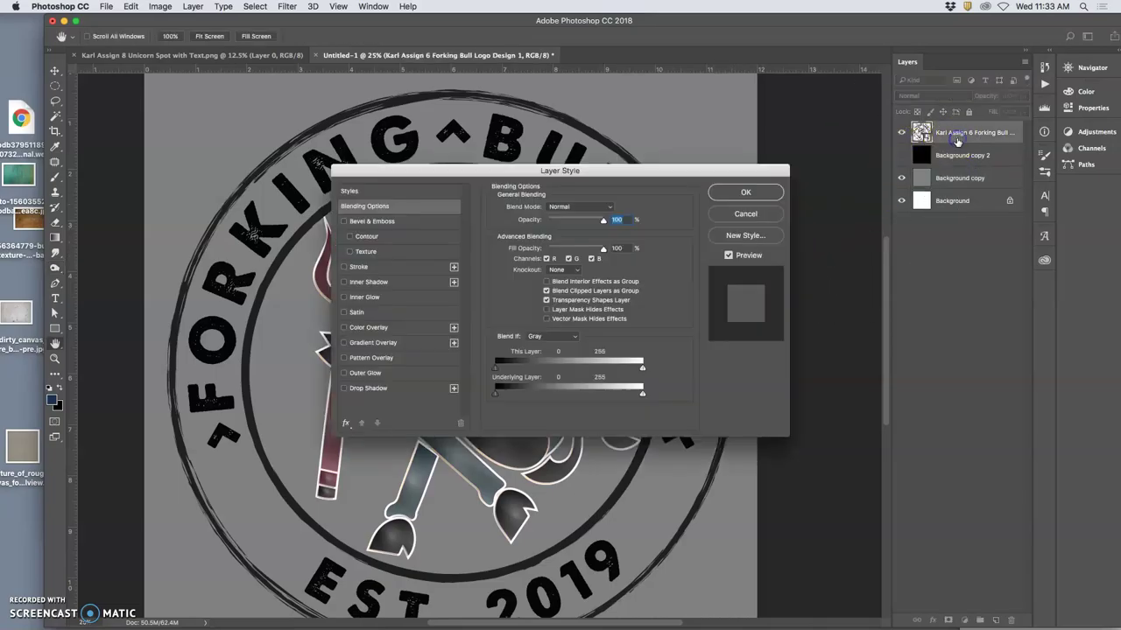
{"action": "left_click", "coordinate": [344, 267]}
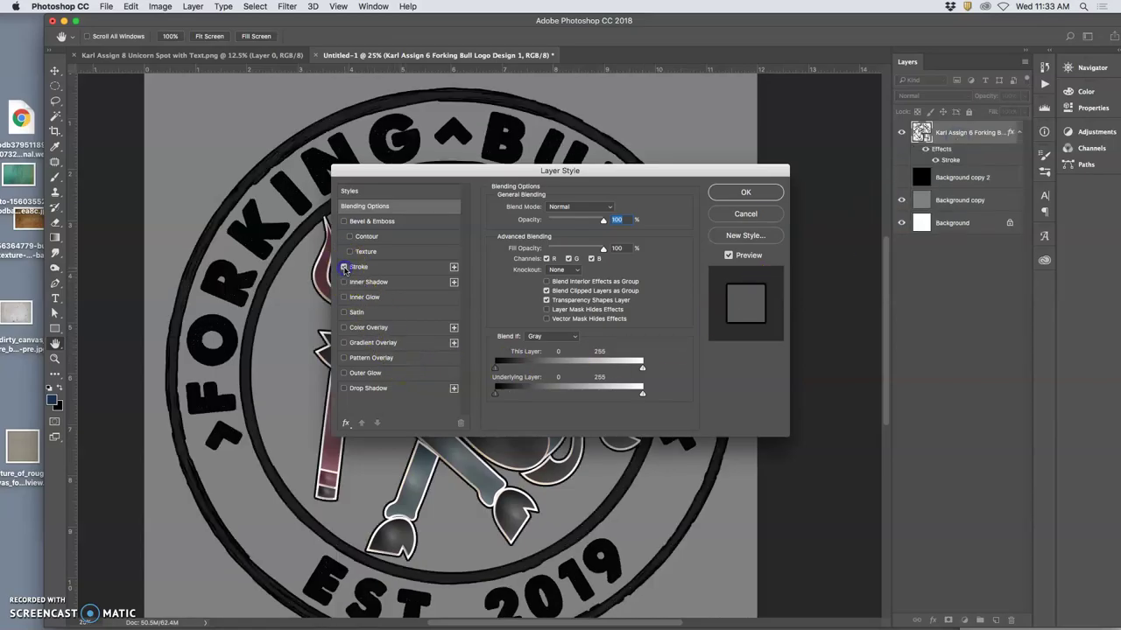
{"action": "left_click", "coordinate": [360, 267]}
{"action": "left_click", "coordinate": [520, 293]}
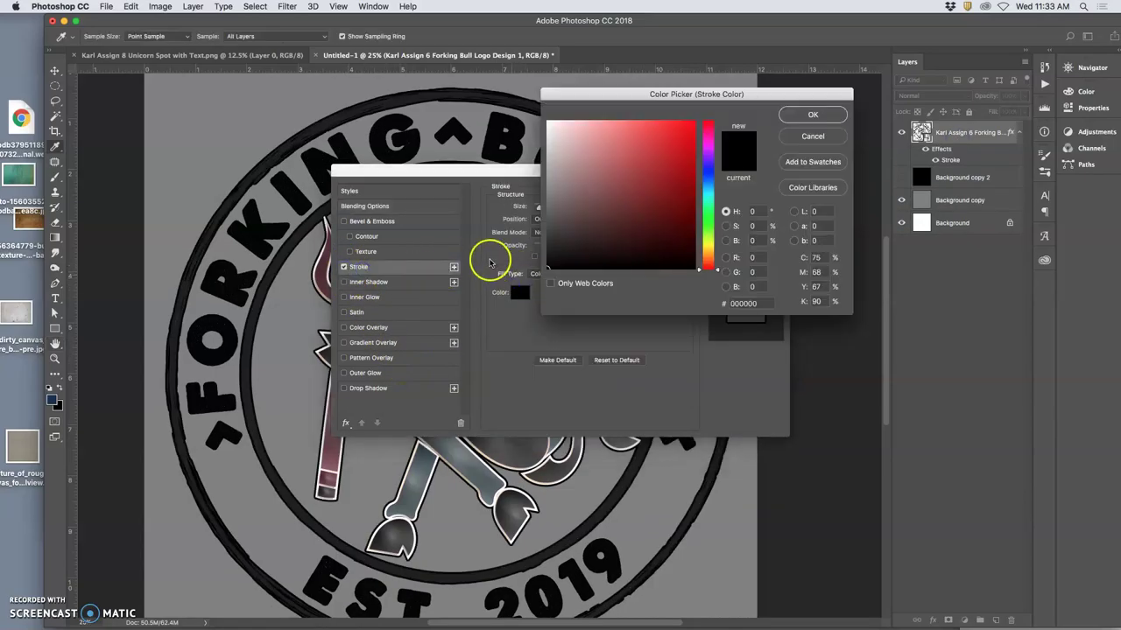
{"action": "left_click_drag", "start_coordinate": [561, 138], "coordinate": [548, 122]}
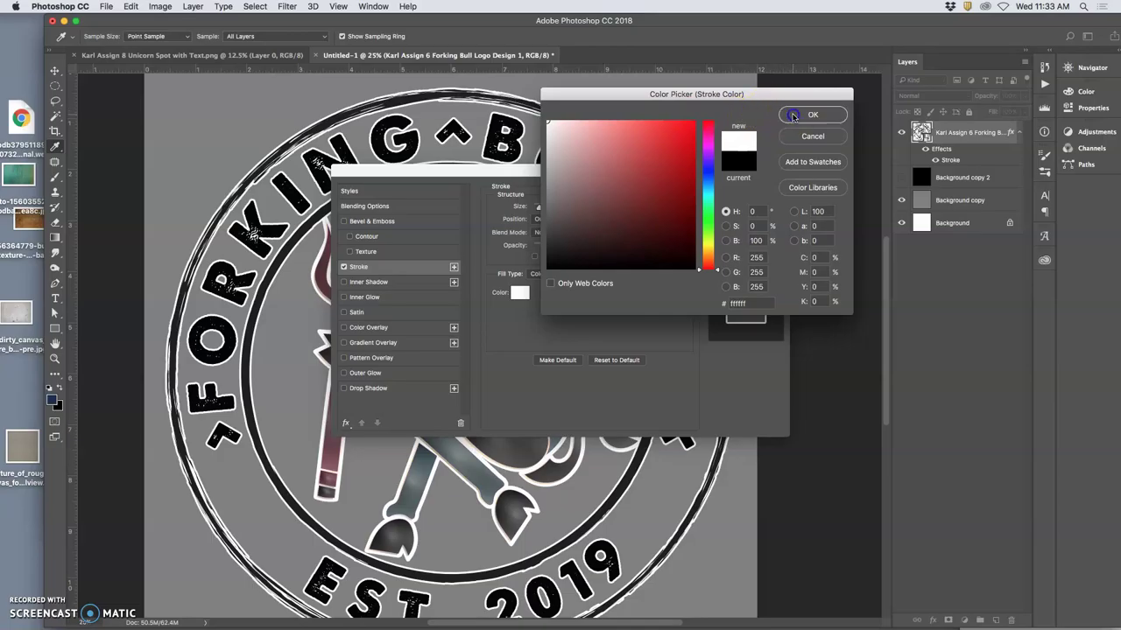
{"action": "left_click", "coordinate": [796, 114]}
{"action": "left_click_drag", "start_coordinate": [632, 172], "coordinate": [988, 313]}
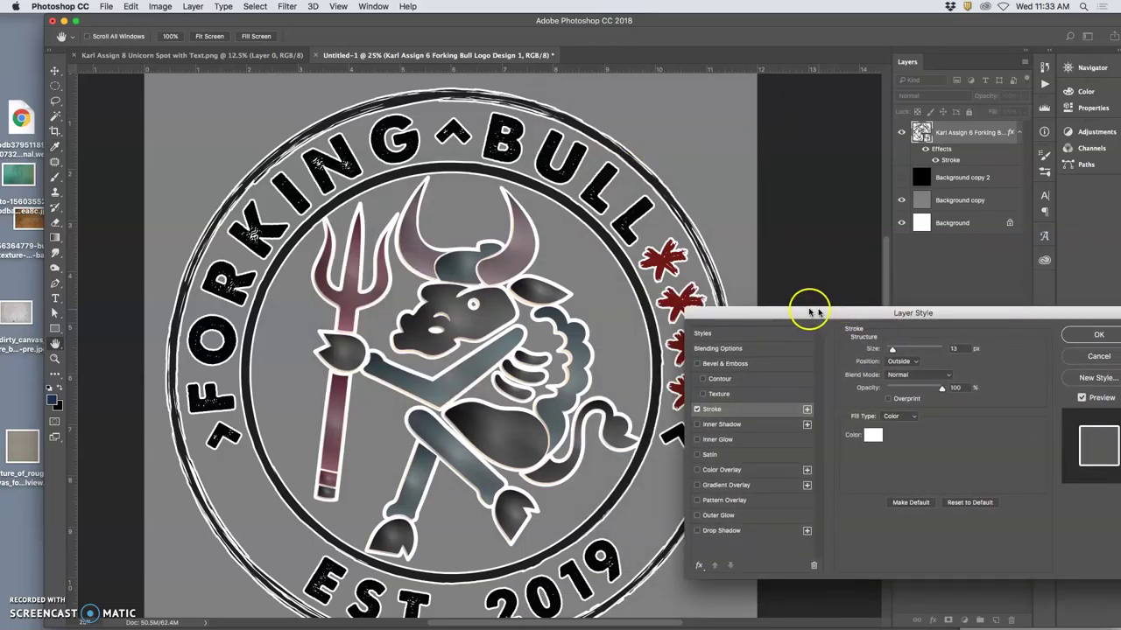
Adjust the stroke size to 6 px and apply the layer style.
{"action": "key", "text": "super+minus"}
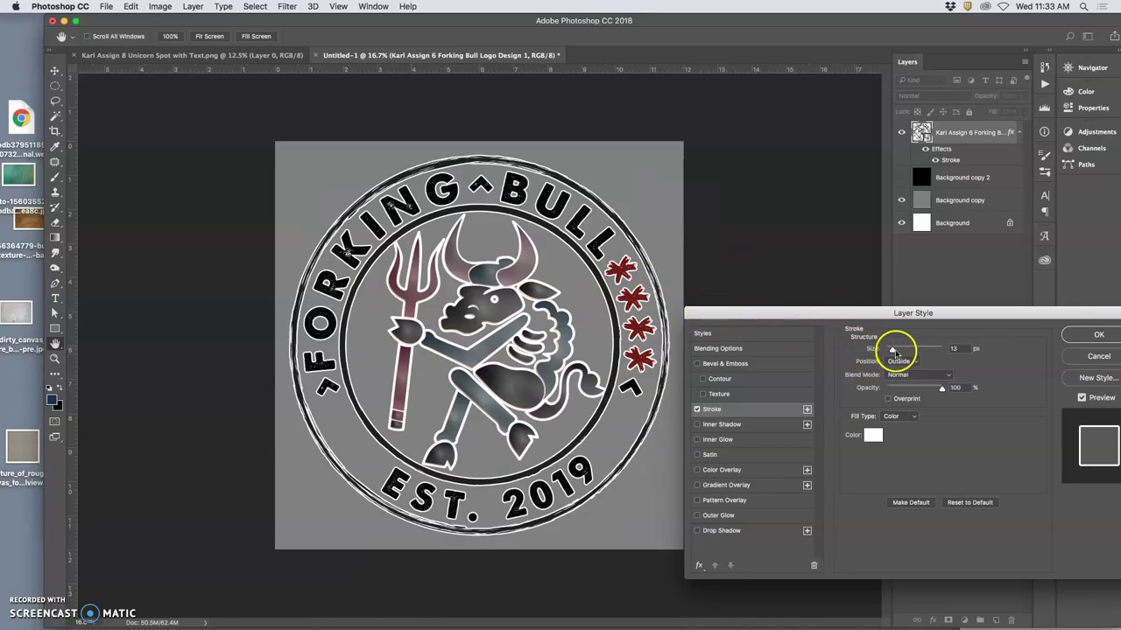
{"action": "left_click_drag", "start_coordinate": [893, 349], "coordinate": [893, 350]}
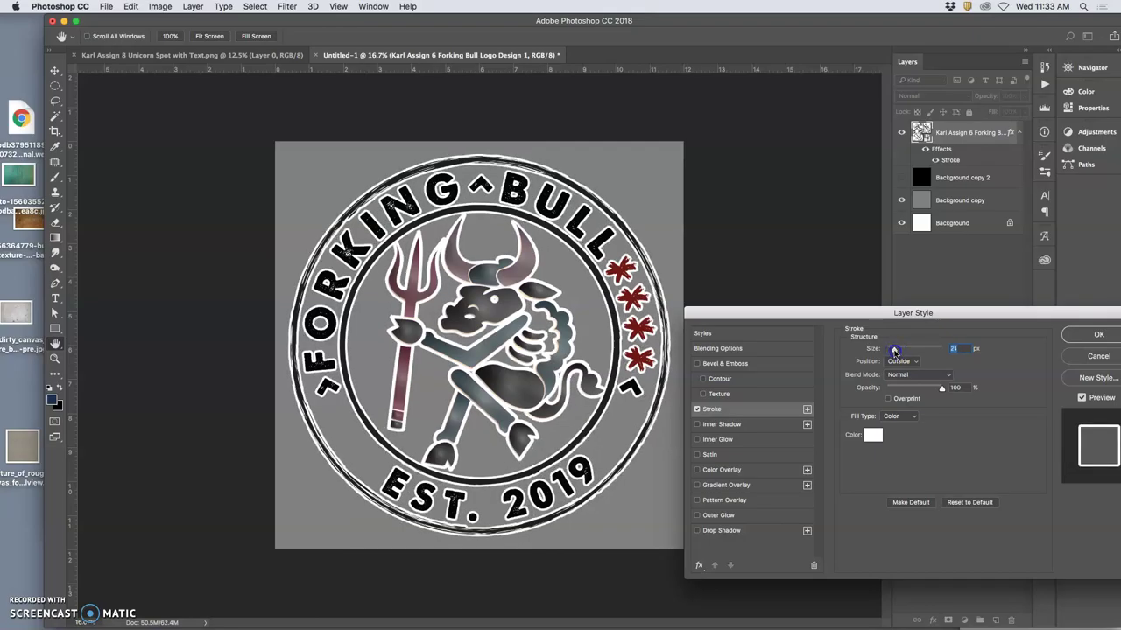
{"action": "left_click_drag", "start_coordinate": [893, 351], "coordinate": [892, 351]}
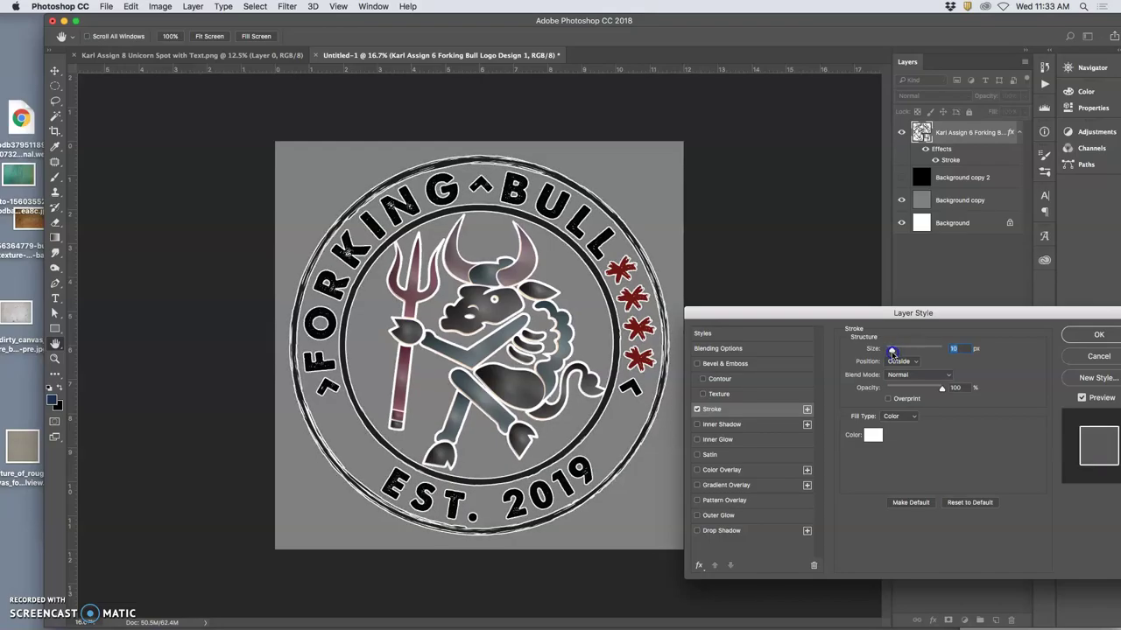
{"action": "left_click_drag", "start_coordinate": [890, 351], "coordinate": [889, 351]}
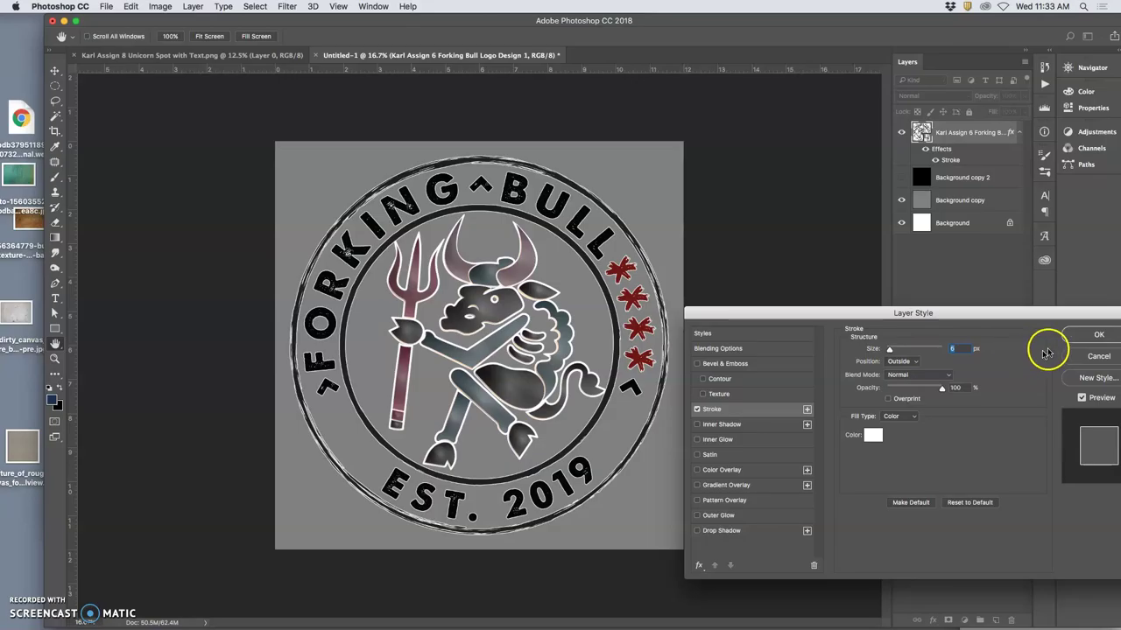
{"action": "left_click", "coordinate": [1082, 333]}
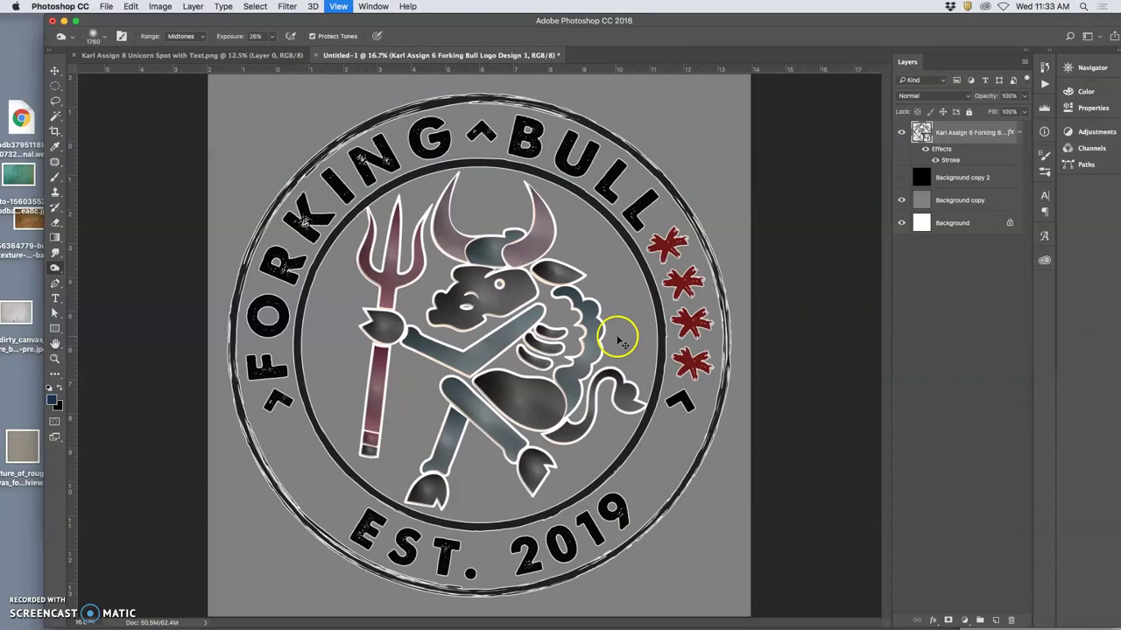
{"action": "key", "text": "super+equal"}
{"action": "key", "text": "super+equal"}
{"action": "key", "text": "super+equal"}
{"action": "scroll", "coordinate": [646, 337], "scroll_direction": "right", "scroll_amount": 5}
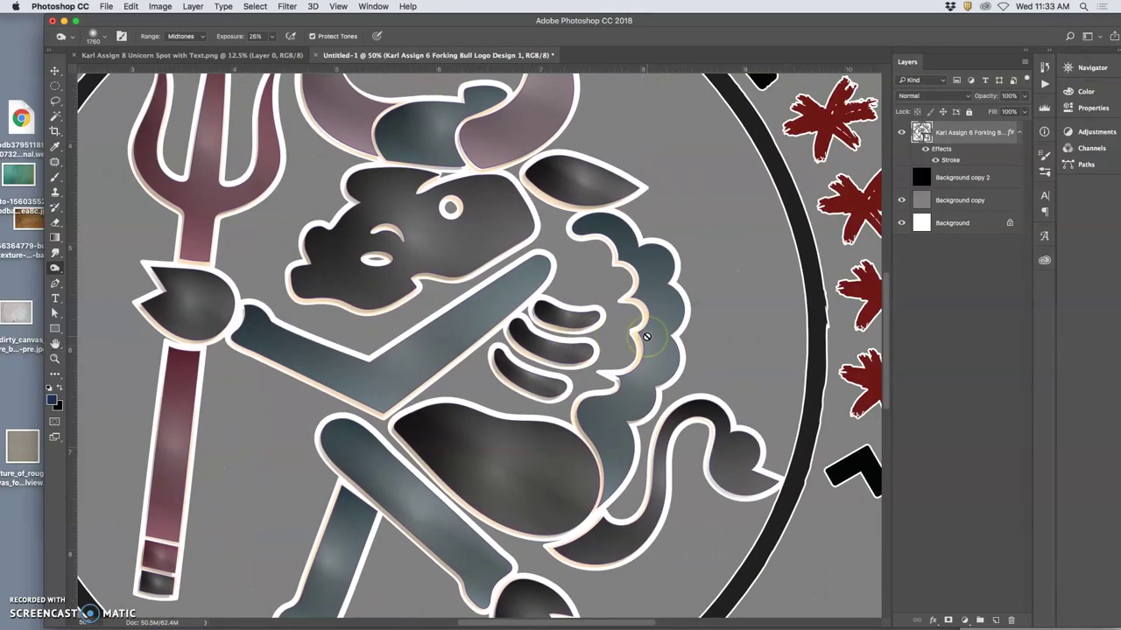
{"action": "scroll", "coordinate": [561, 297], "scroll_direction": "up", "scroll_amount": 1}
{"action": "scroll", "coordinate": [560, 296], "scroll_direction": "up", "scroll_amount": 5}
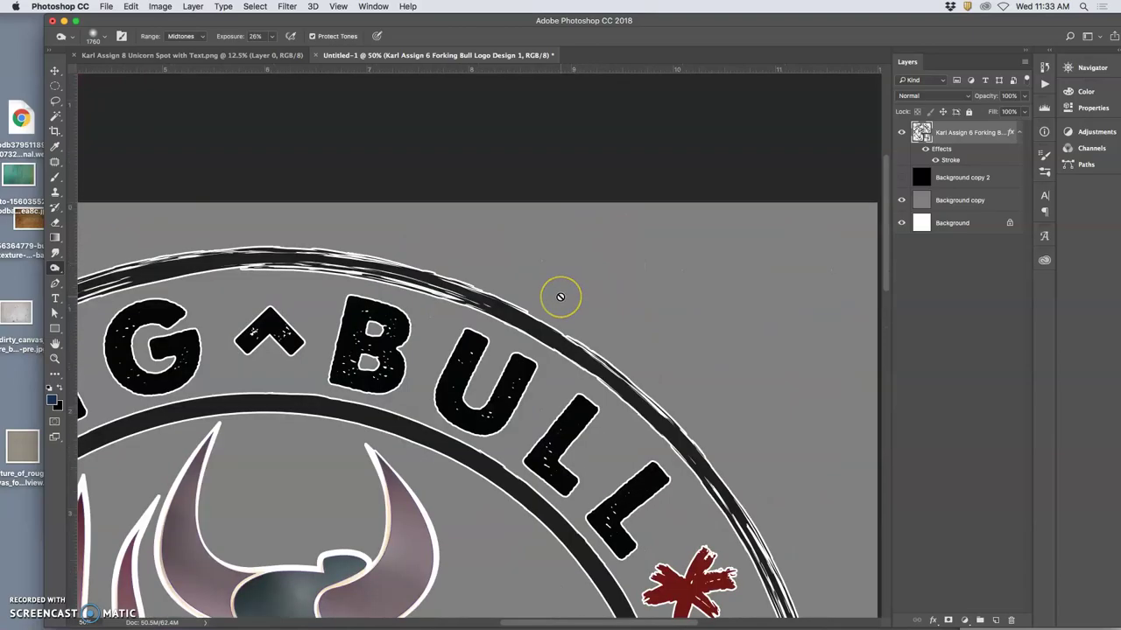
{"action": "scroll", "coordinate": [560, 296], "scroll_direction": "down", "scroll_amount": 10}
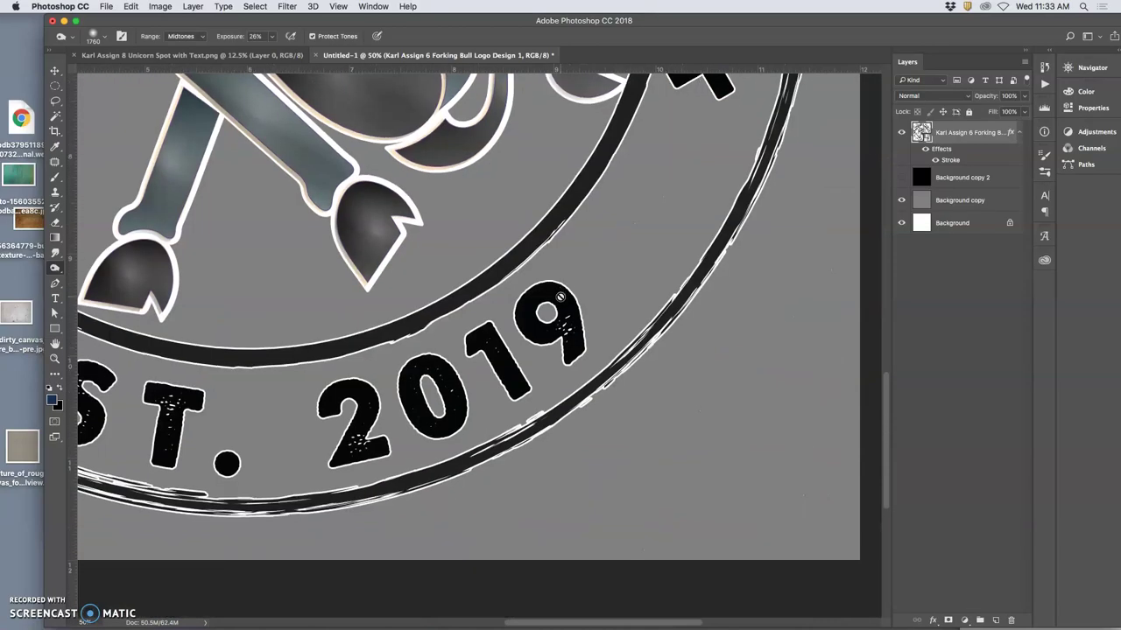
{"action": "left_click", "coordinate": [560, 297], "text": "alt"}
{"action": "left_click", "coordinate": [565, 300], "text": "alt"}
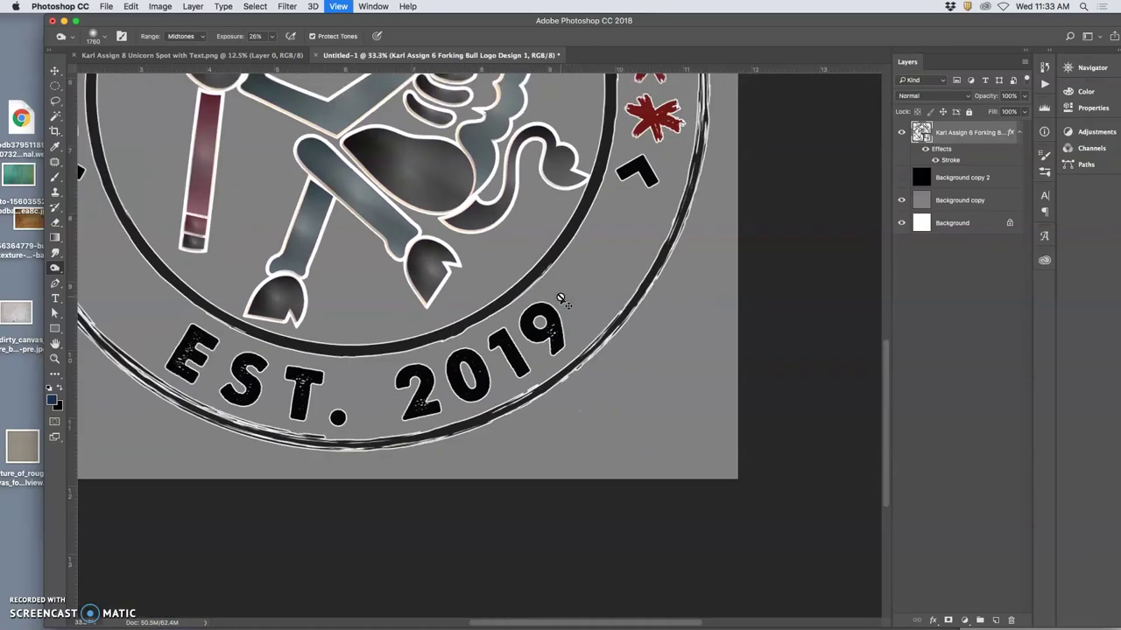
{"action": "left_click", "coordinate": [574, 302], "text": "alt"}
{"action": "left_click", "coordinate": [902, 178]}
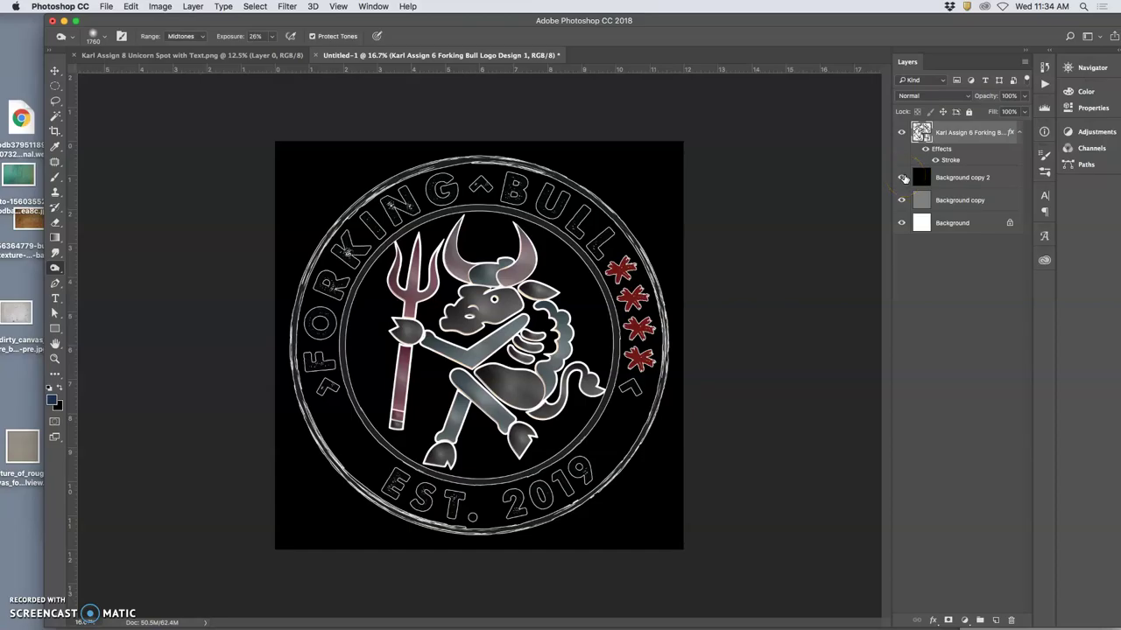
{"action": "left_click", "coordinate": [903, 179]}
{"action": "left_click", "coordinate": [903, 179]}
{"action": "left_click", "coordinate": [903, 179]}
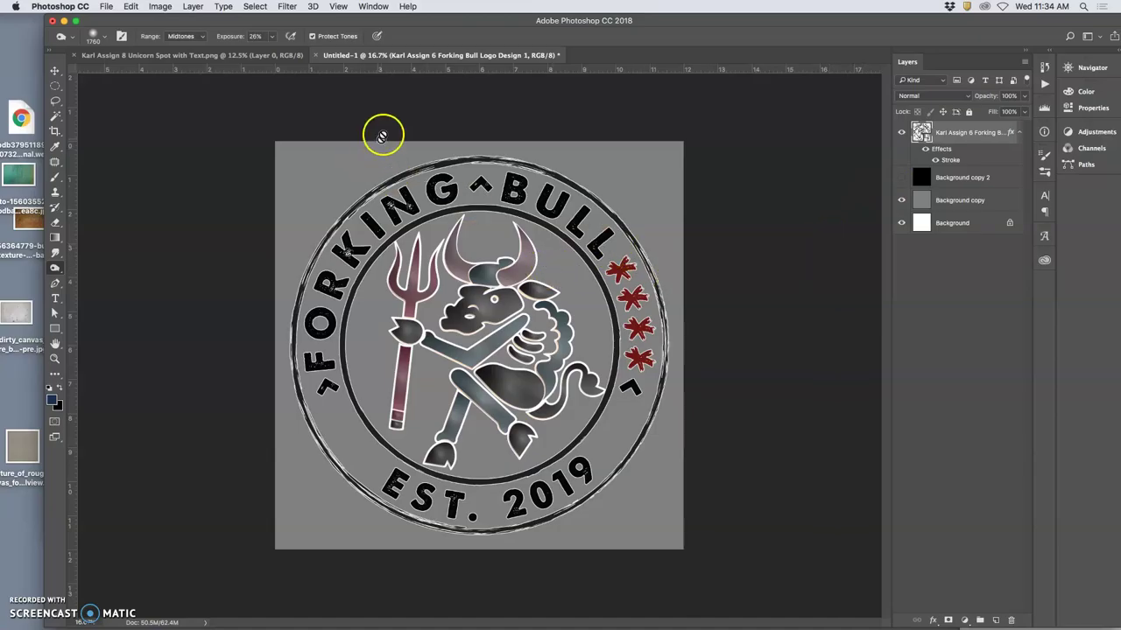
{"action": "mouse_move", "coordinate": [484, 624]}
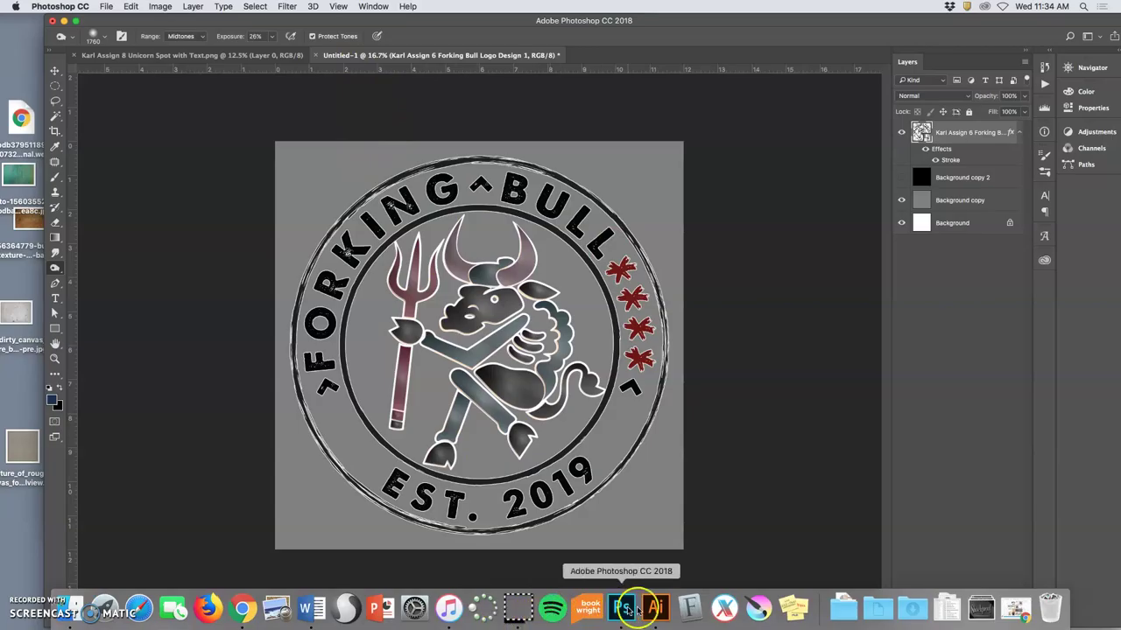
Reopen Forking Bull Logo Design 1.eps from the start screen and toggle its texture layers' visibility.
{"action": "left_click", "coordinate": [655, 619]}
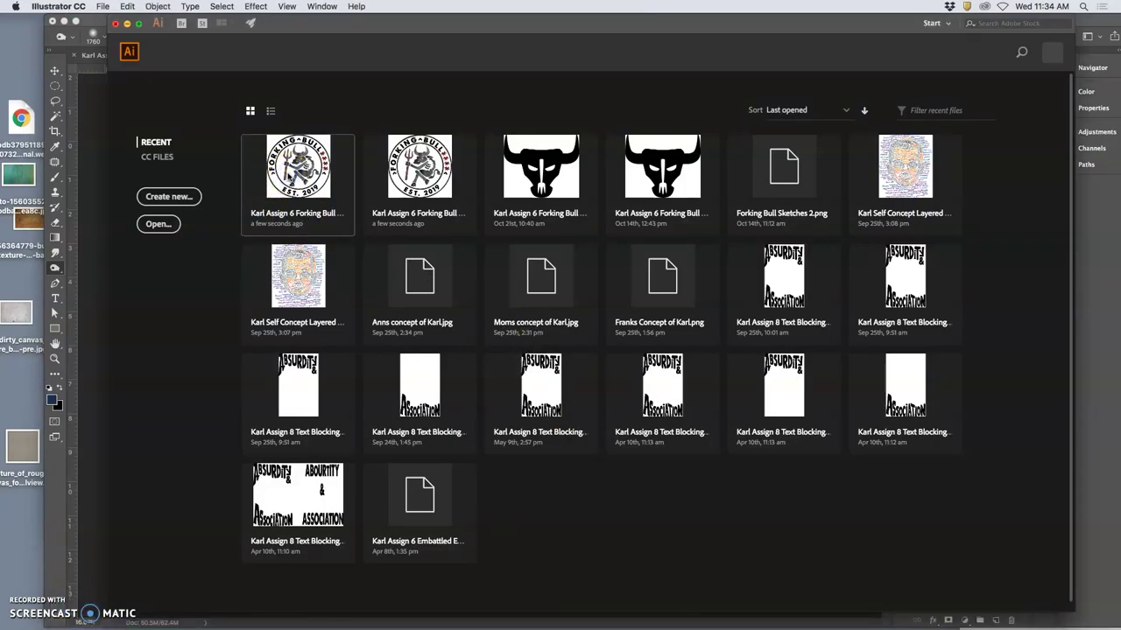
{"action": "left_click", "coordinate": [289, 175]}
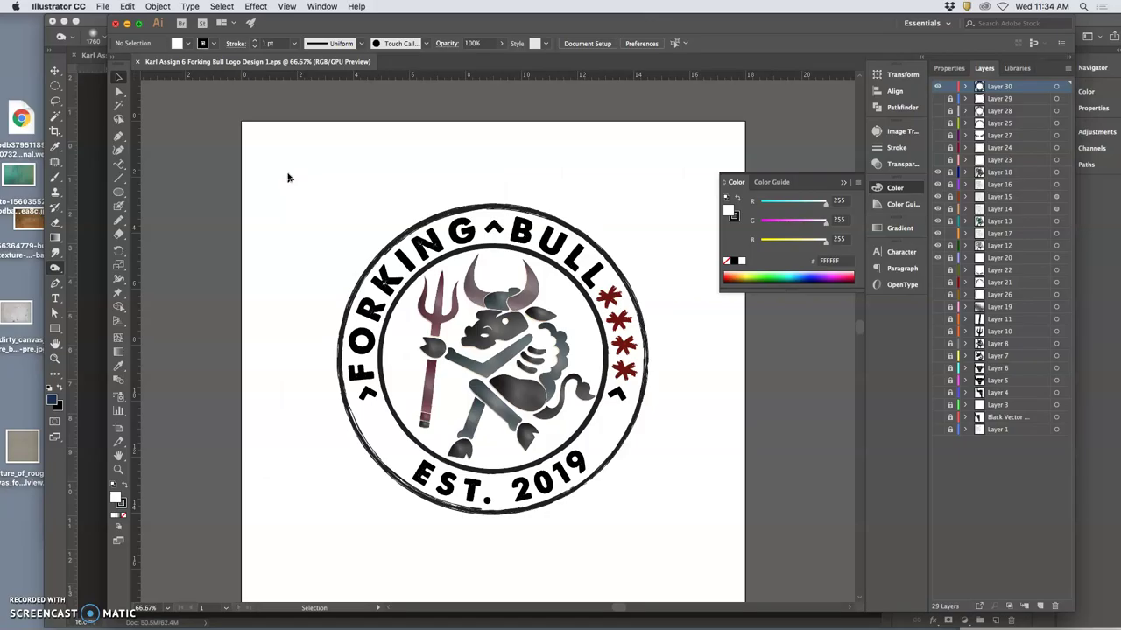
{"action": "left_click", "coordinate": [937, 173]}
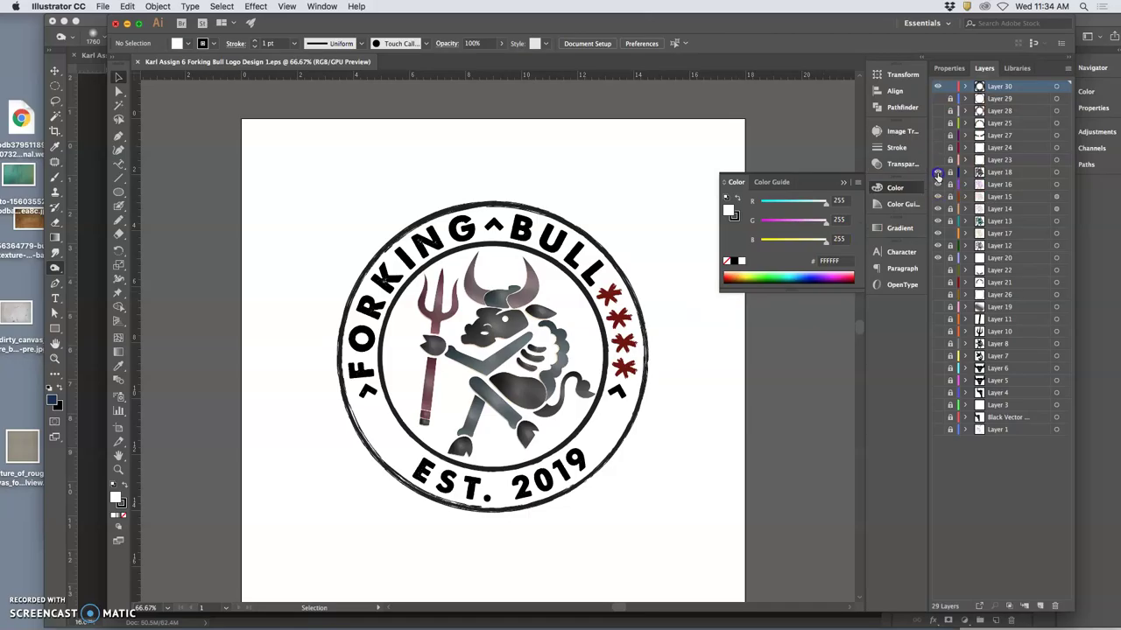
{"action": "left_click", "coordinate": [936, 210]}
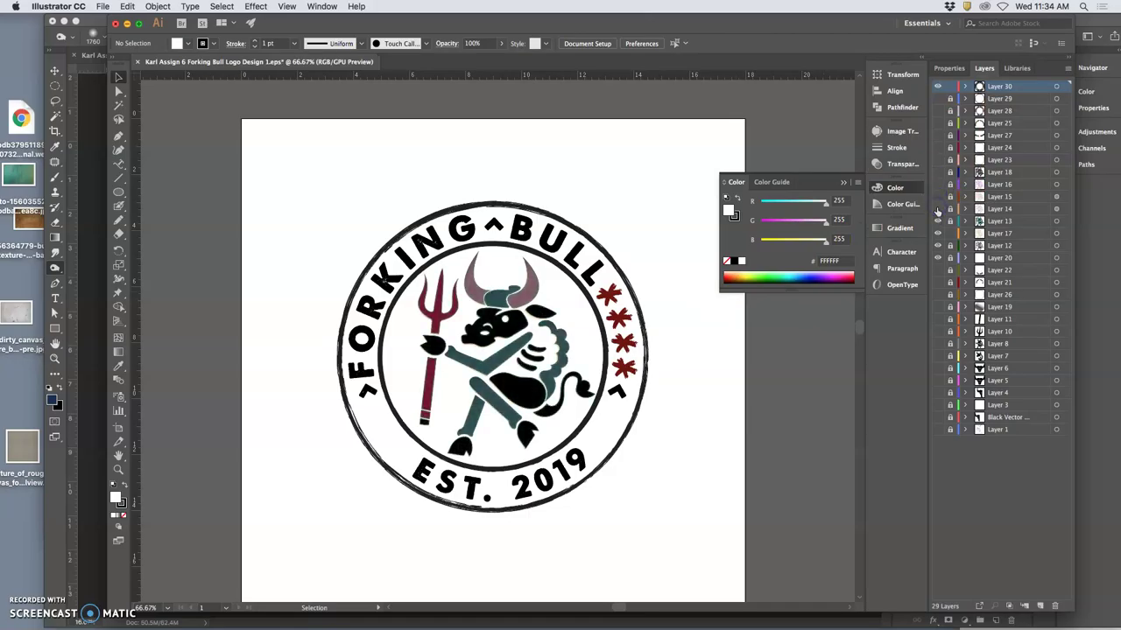
{"action": "left_click", "coordinate": [937, 198]}
{"action": "left_click", "coordinate": [936, 173]}
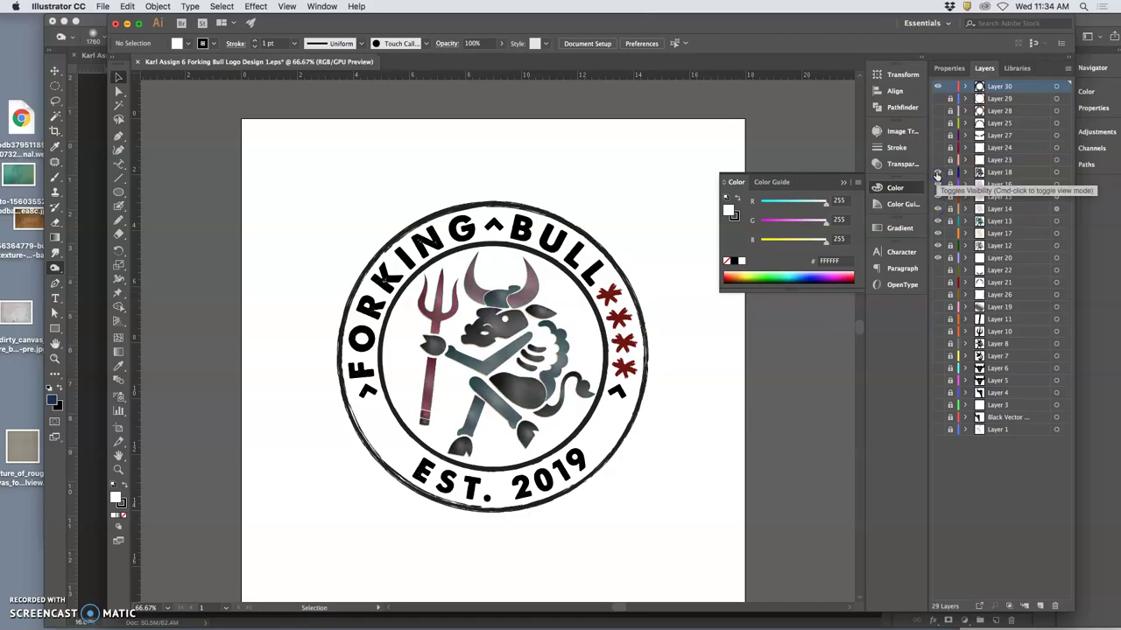
{"action": "left_click", "coordinate": [953, 179]}
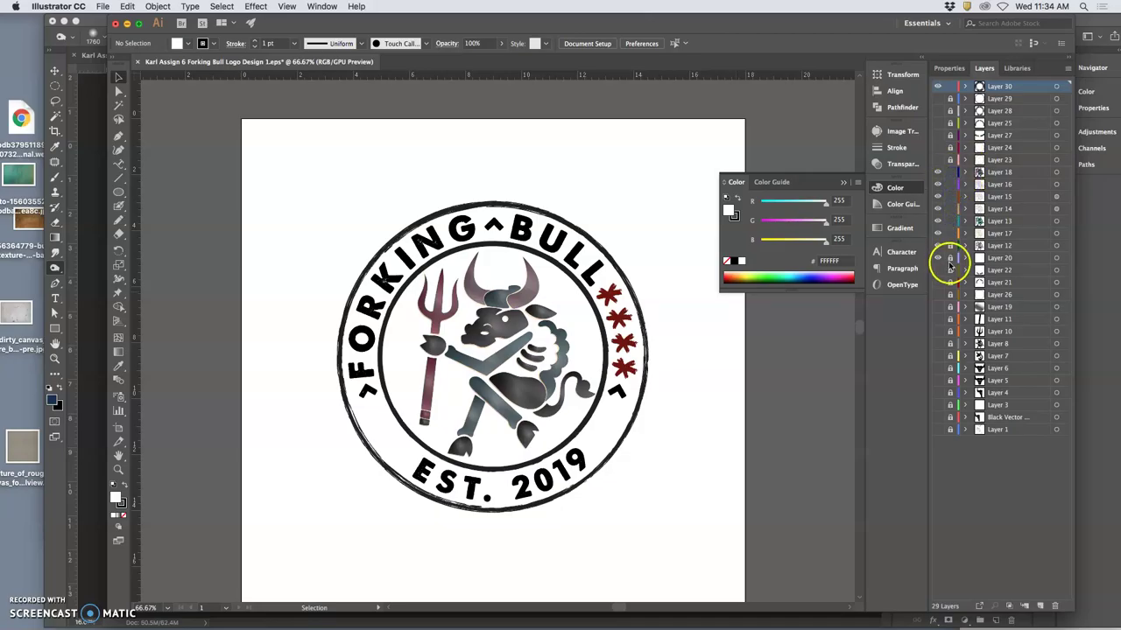
{"action": "left_click_drag", "start_coordinate": [949, 267], "coordinate": [1056, 262]}
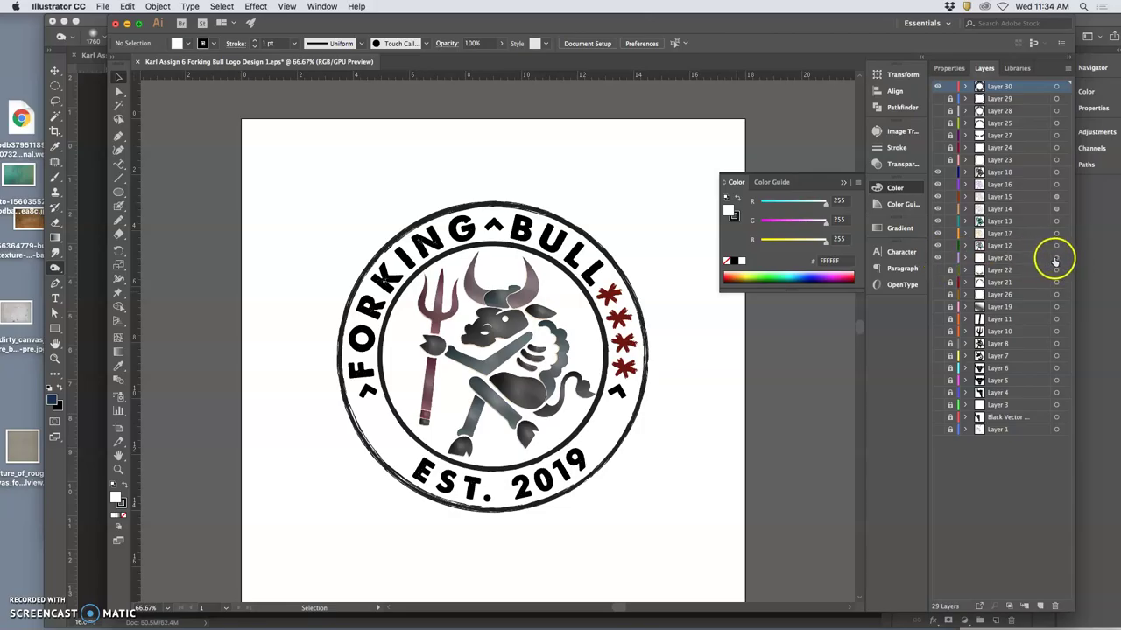
Target Layer 20 and shift-add Layers 13–18 and the Layer 30 ring to select the logo.
{"action": "left_click", "coordinate": [1056, 259]}
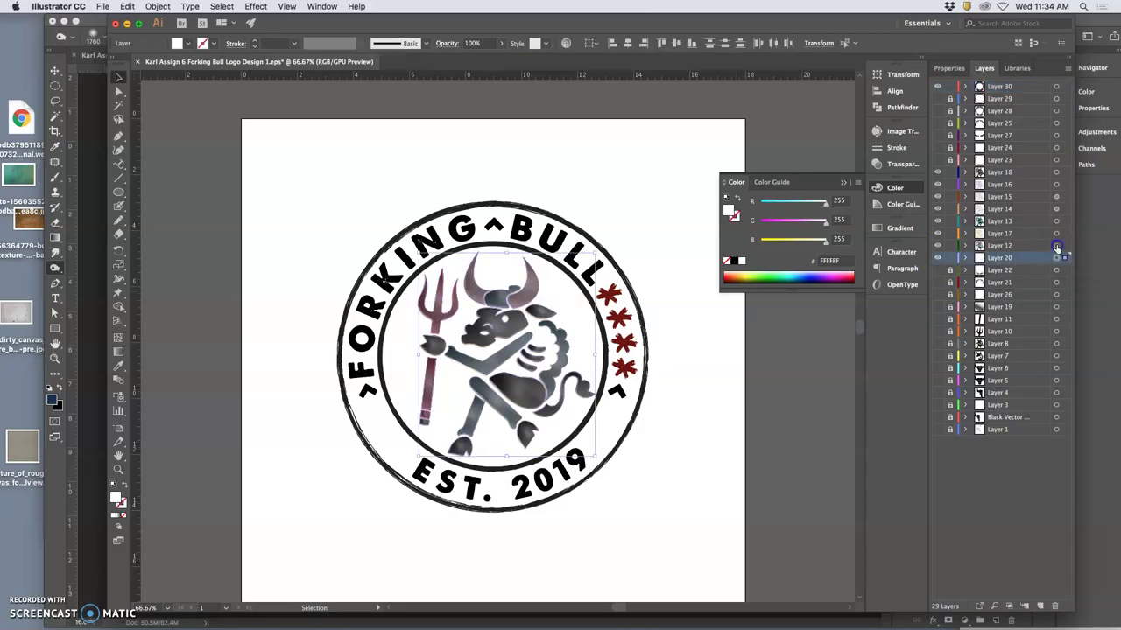
{"action": "left_click", "coordinate": [1056, 246], "text": "shift"}
{"action": "left_click", "coordinate": [1056, 221], "text": "shift"}
{"action": "left_click", "coordinate": [1056, 209], "text": "shift"}
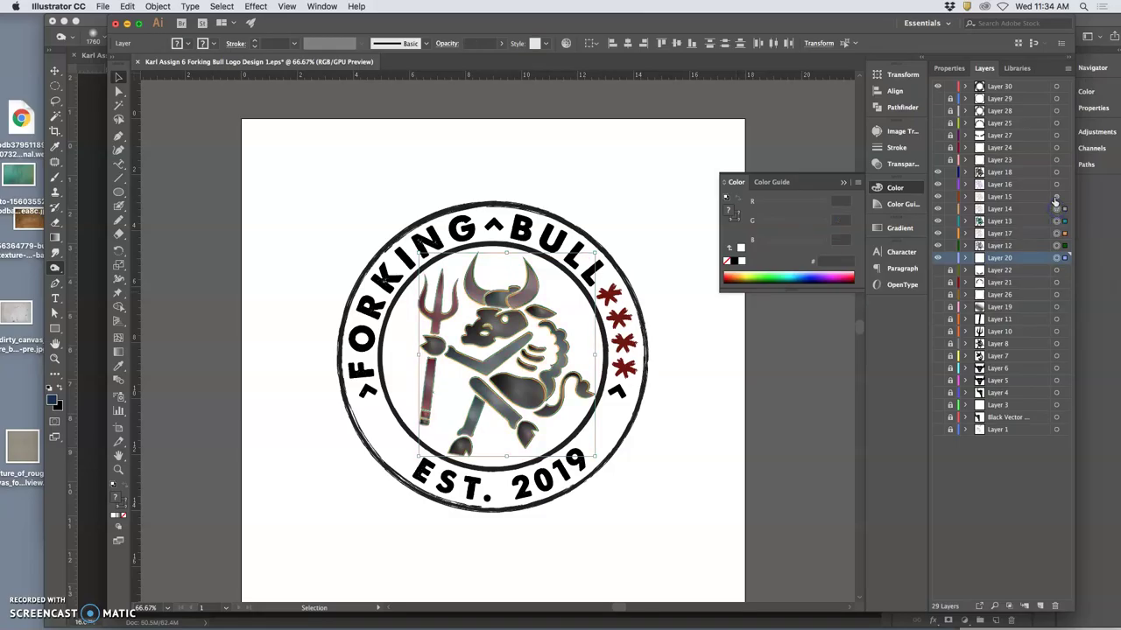
{"action": "left_click", "coordinate": [1056, 197], "text": "shift"}
{"action": "left_click", "coordinate": [1057, 185], "text": "shift"}
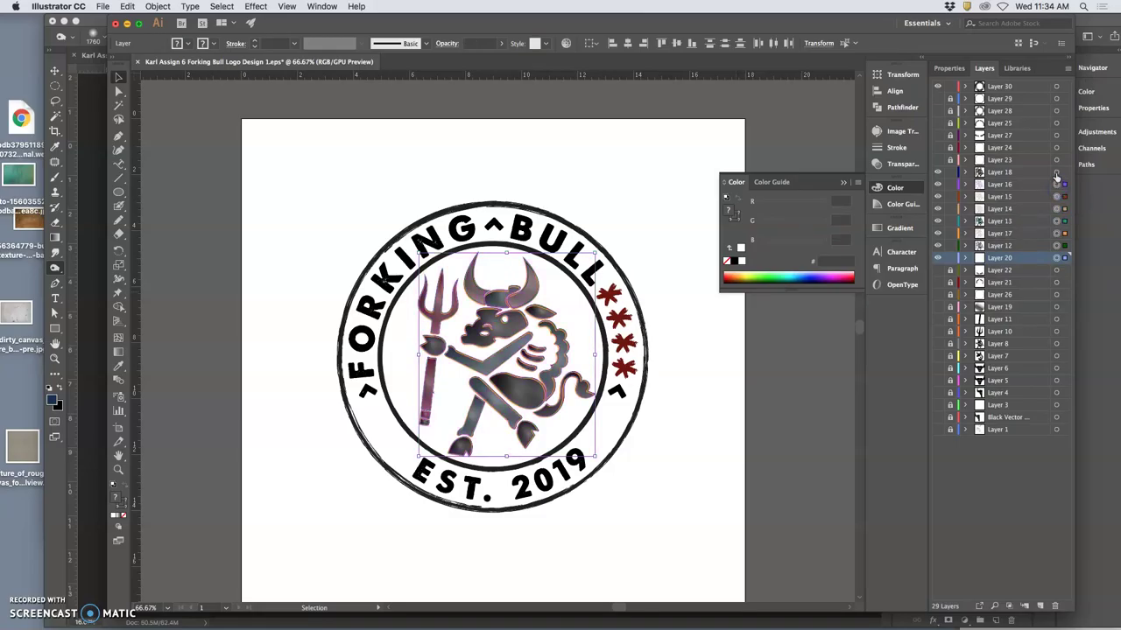
{"action": "left_click", "coordinate": [1056, 172], "text": "shift"}
{"action": "left_click", "coordinate": [1057, 87], "text": "shift"}
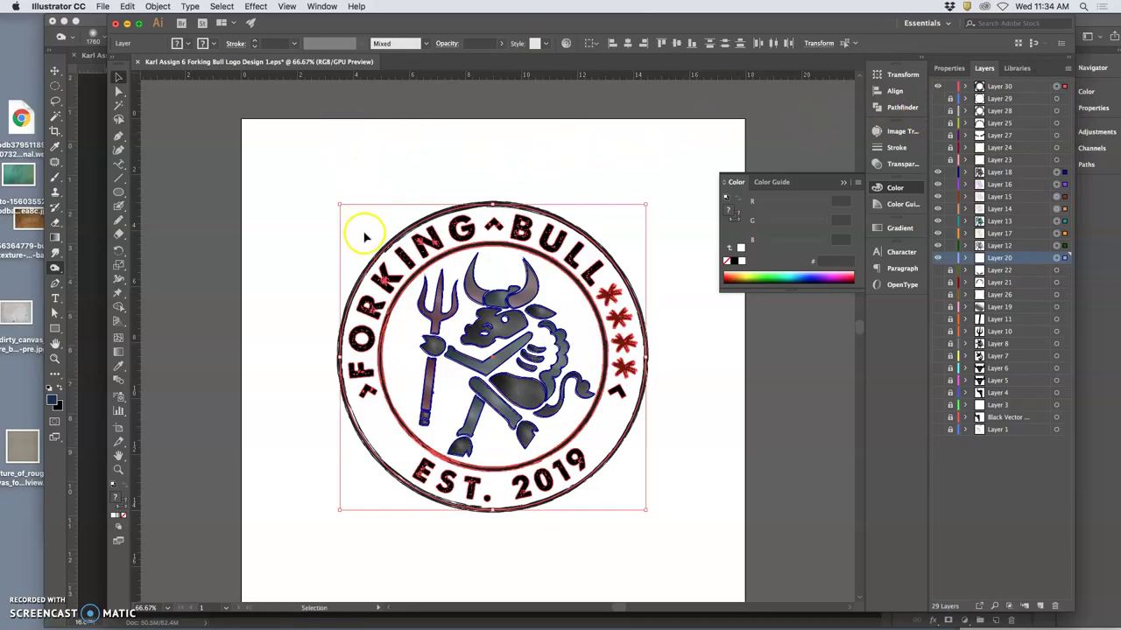
Deselect, reset fill and stroke to defaults with D, and reselect the logo from Layer 20 to the outer ring.
{"action": "left_click", "coordinate": [271, 234]}
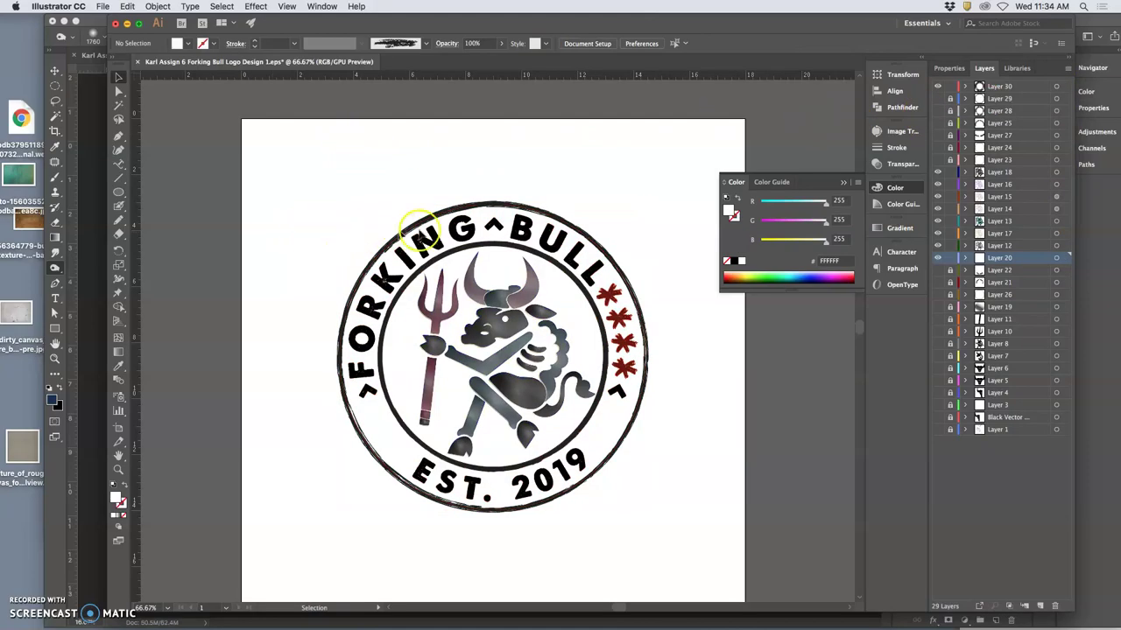
{"action": "key", "text": "d"}
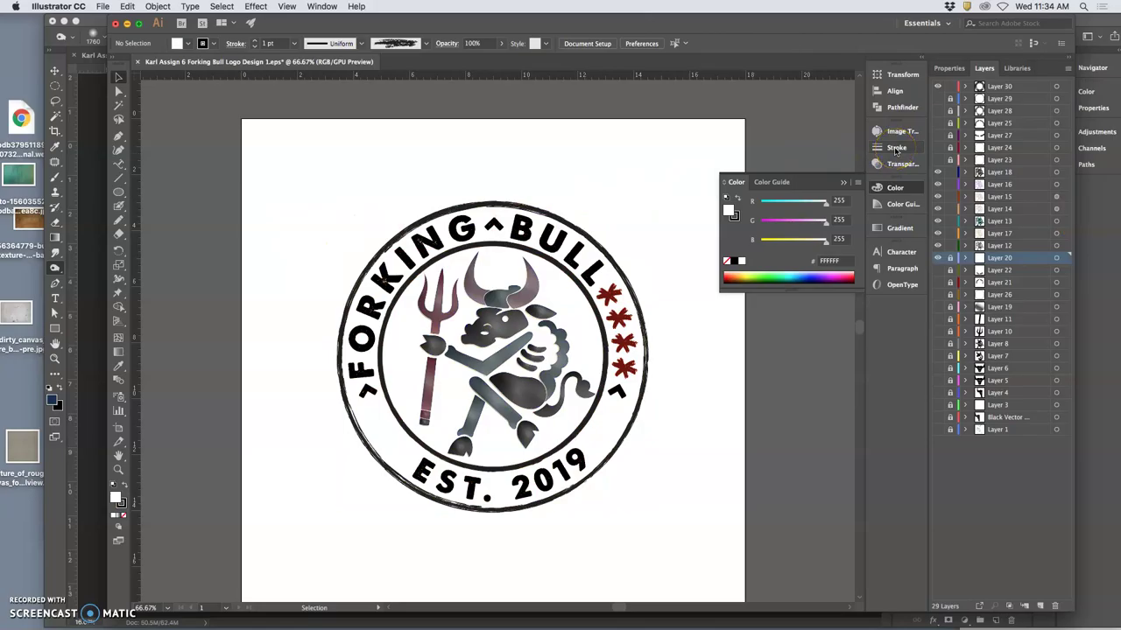
{"action": "left_click", "coordinate": [1056, 259]}
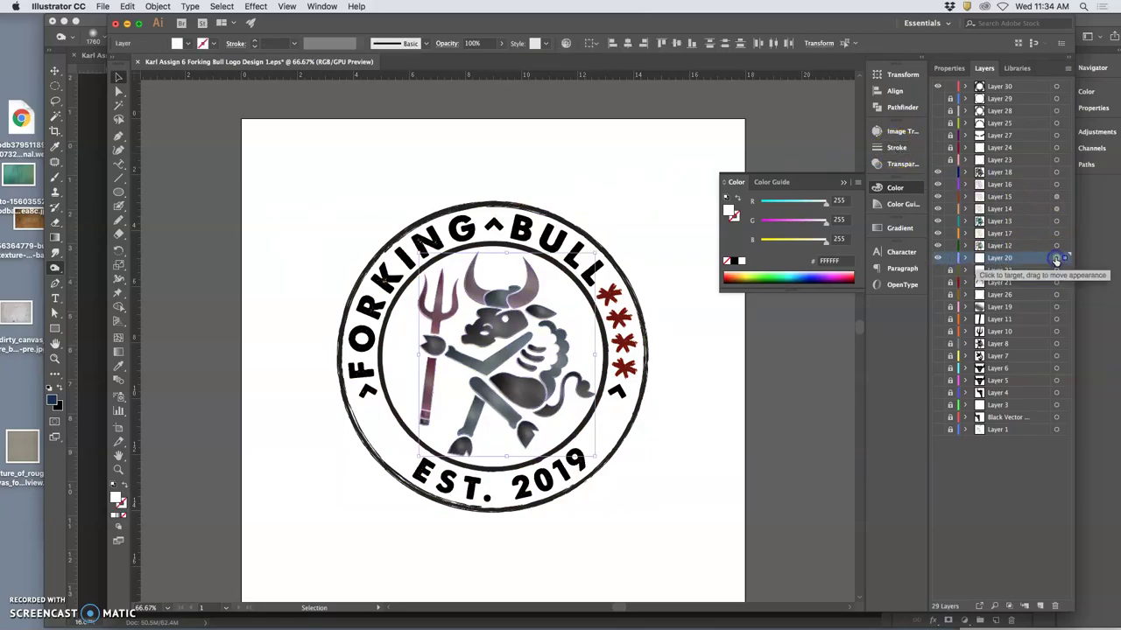
{"action": "left_click_drag", "start_coordinate": [1055, 260], "coordinate": [1057, 172]}
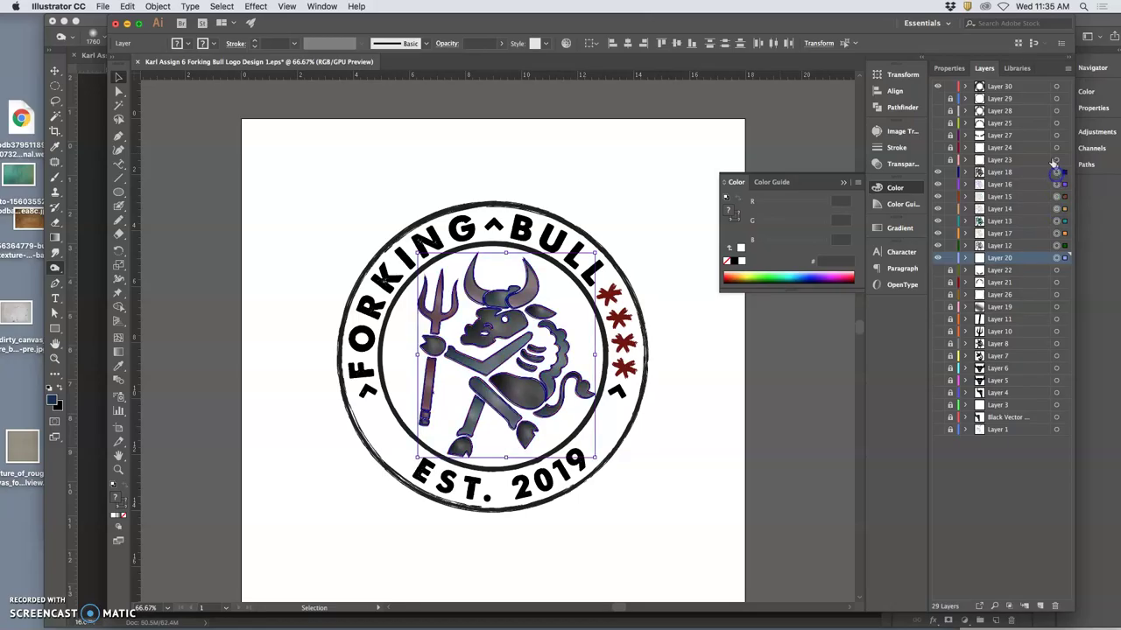
{"action": "left_click", "coordinate": [1056, 88]}
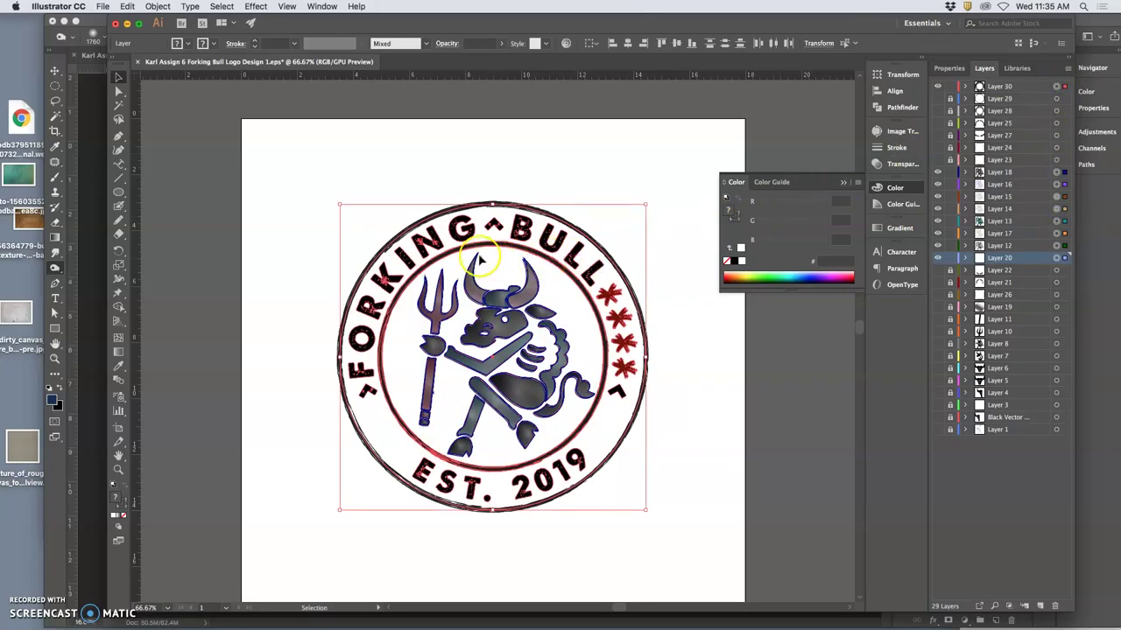
{"action": "left_click_drag", "start_coordinate": [397, 232], "coordinate": [464, 341]}
Zoom out, move the logo onto the pasteboard left of the artboard, and deselect it.
{"action": "key", "text": "ctrl+minus"}
{"action": "key", "text": "ctrl+minus"}
{"action": "key", "text": "ctrl+minus"}
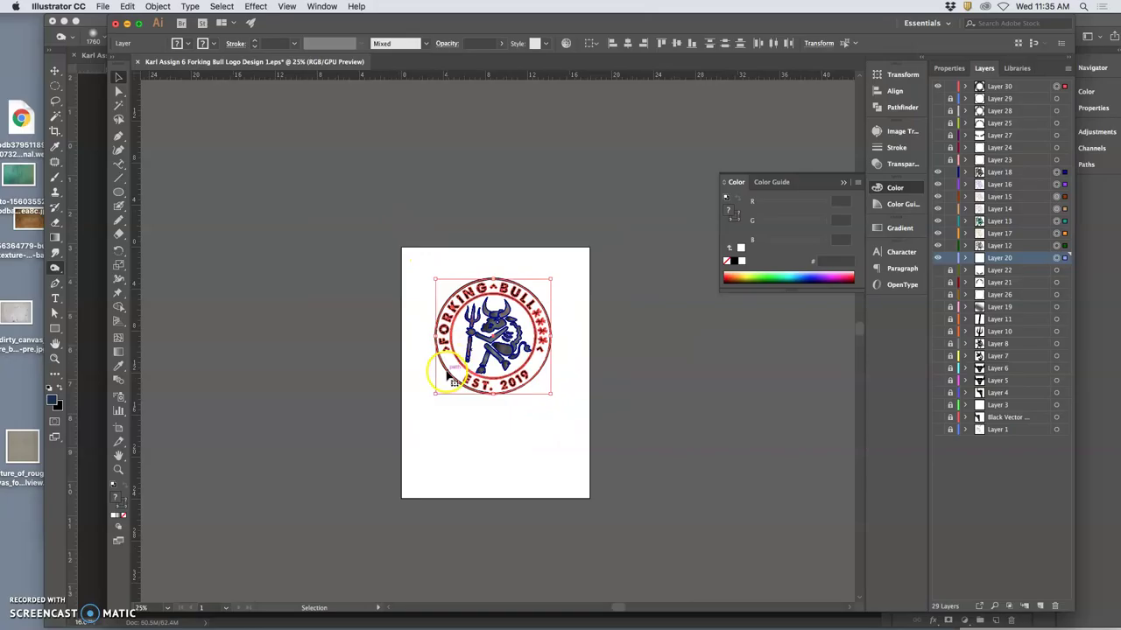
{"action": "left_click_drag", "start_coordinate": [429, 372], "coordinate": [213, 372]}
{"action": "left_click", "coordinate": [230, 421]}
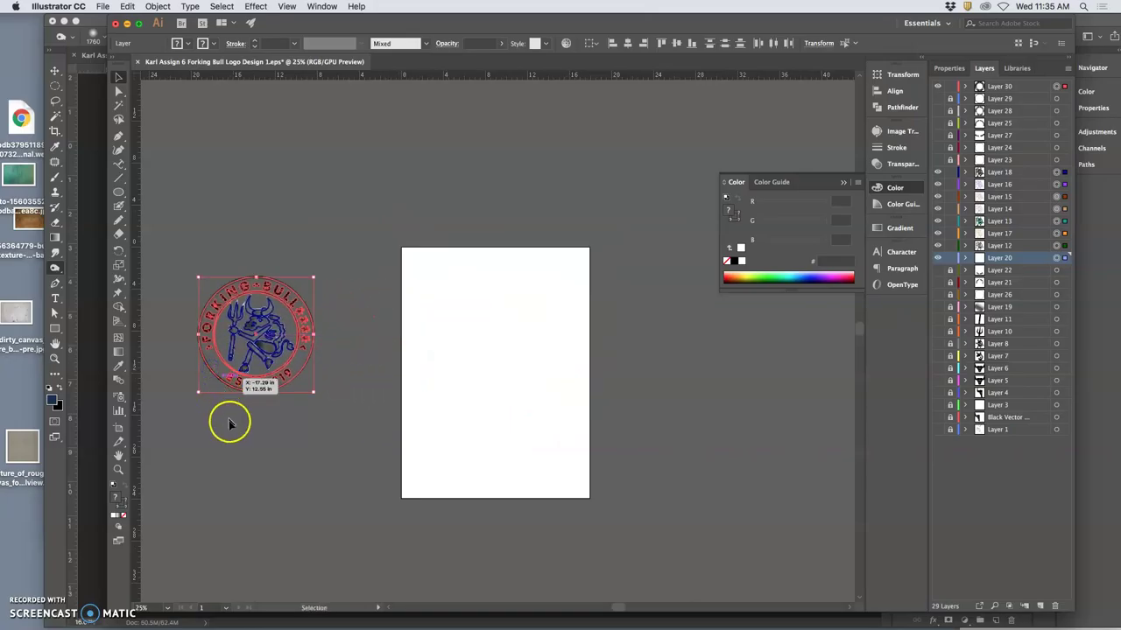
Zoom in on the moved logo and toggle the Layer 17 texture over the bull.
{"action": "left_click_drag", "start_coordinate": [250, 412], "coordinate": [273, 378]}
{"action": "scroll", "coordinate": [273, 378], "scroll_direction": "left", "scroll_amount": 5}
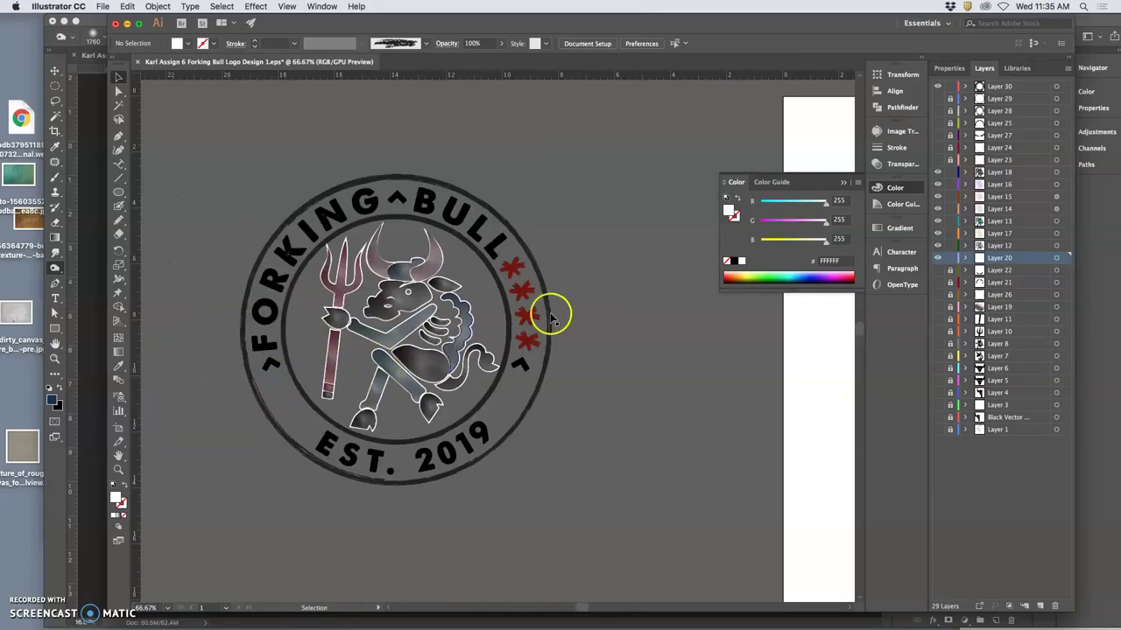
{"action": "left_click", "coordinate": [938, 233]}
{"action": "key", "text": "super+equal"}
{"action": "key", "text": "super+equal"}
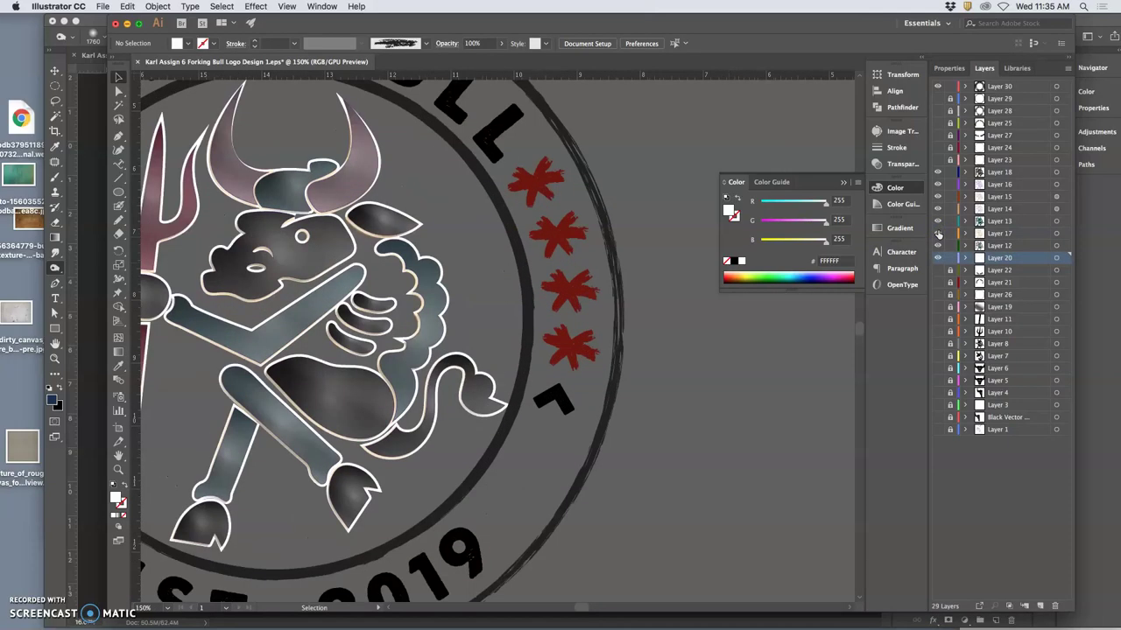
{"action": "left_click", "coordinate": [937, 232]}
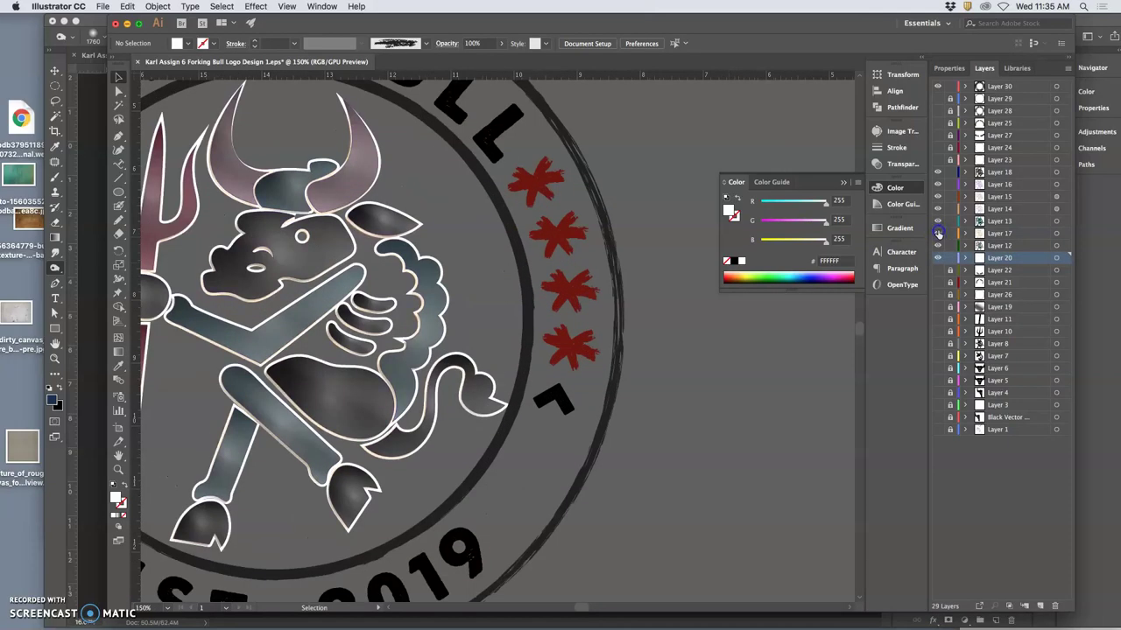